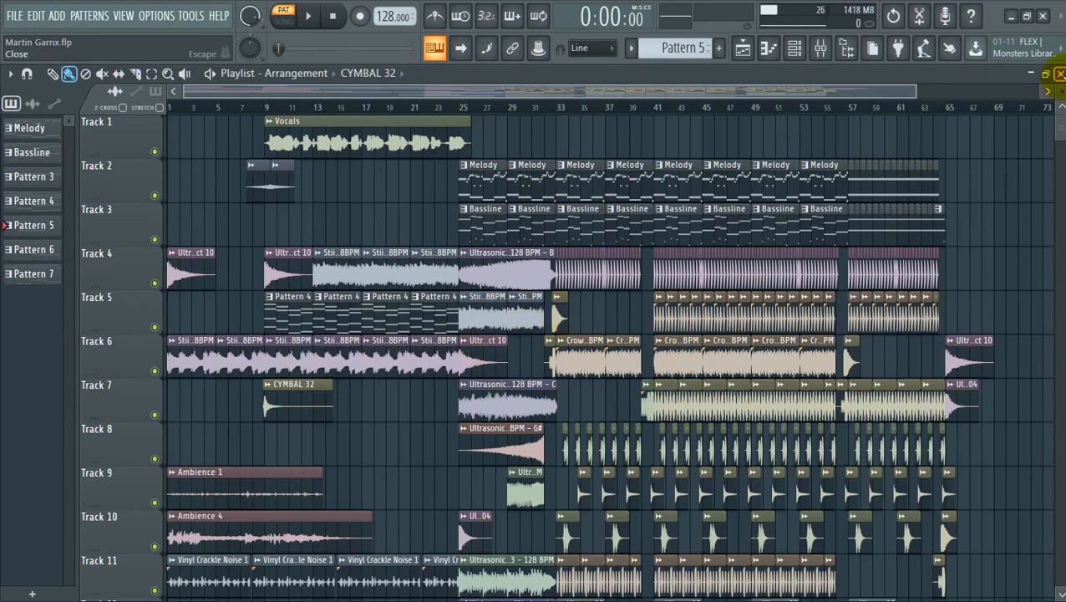
# Show the sample browser alongside the playlist
pyautogui.click(1059, 74)
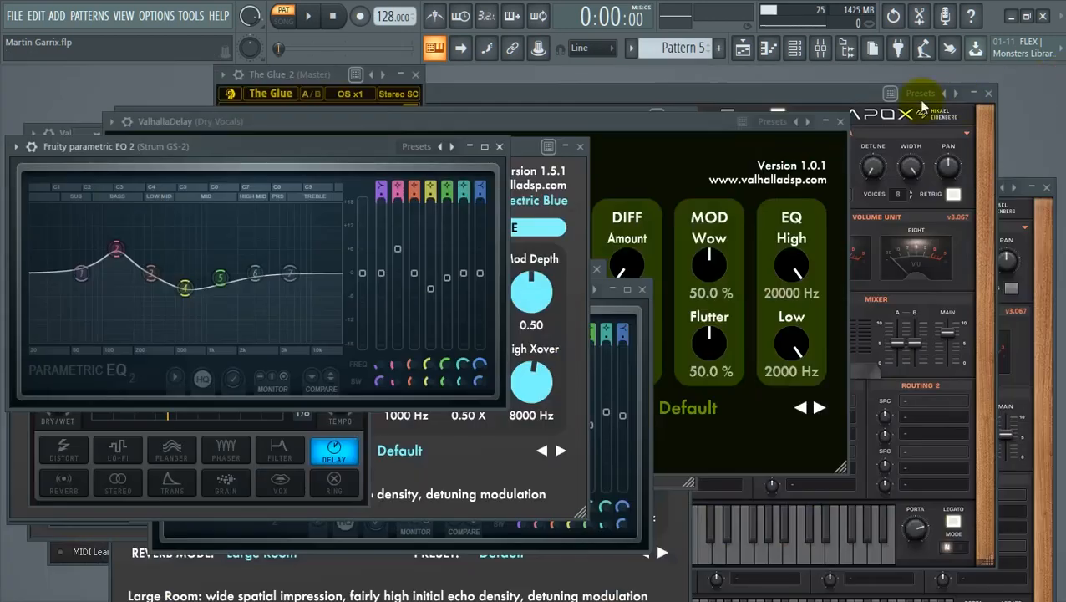
pyautogui.click(846, 48)
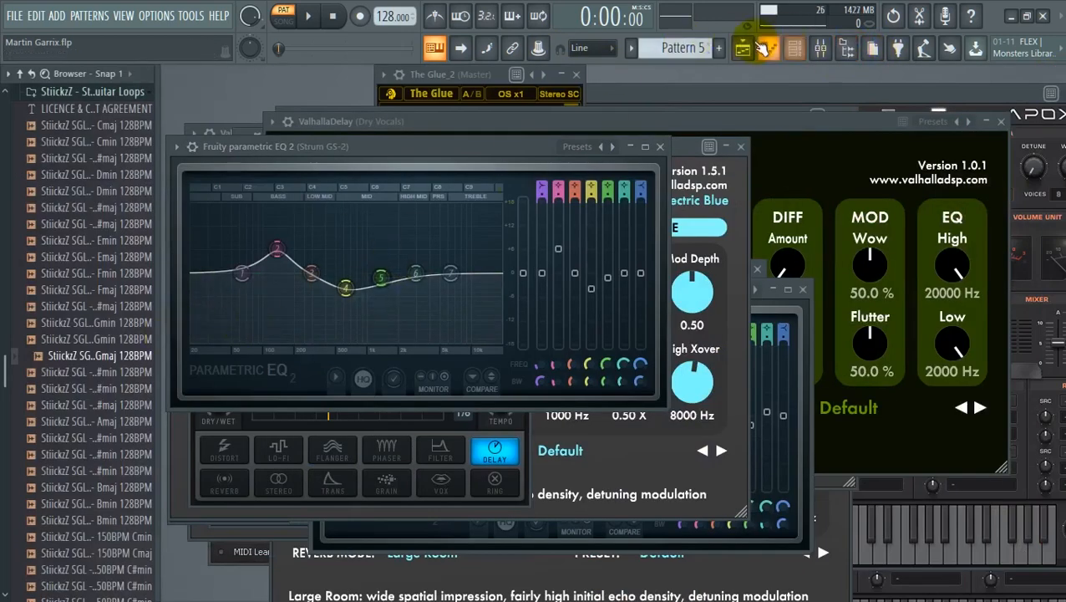
pyautogui.click(743, 48)
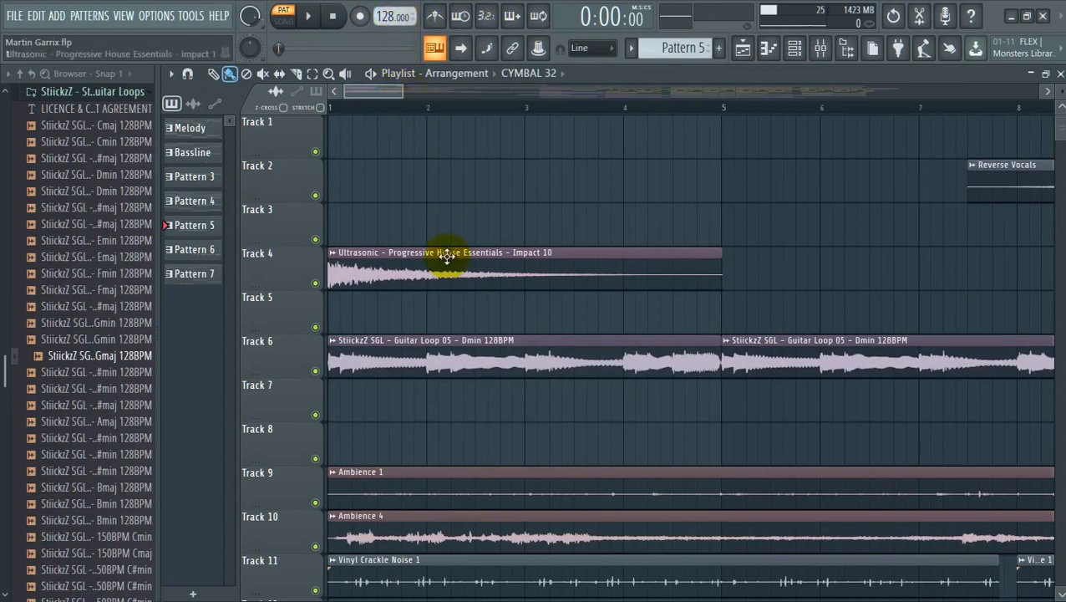
pyautogui.scroll(-2, 443, 259)
pyautogui.scroll(2, 451, 317)
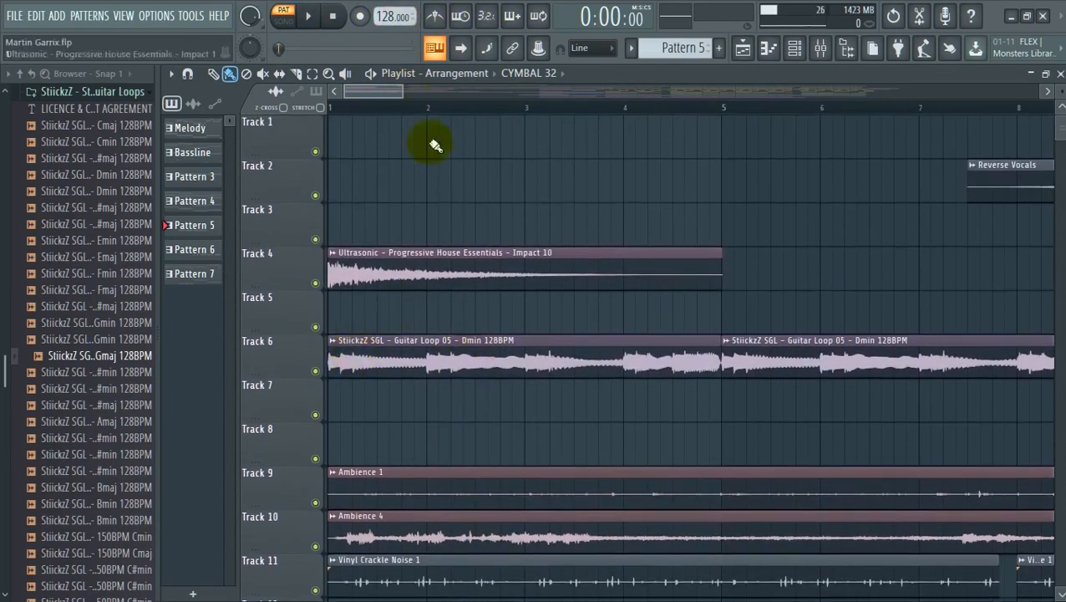
pyautogui.scroll(2, 405, 95)
pyautogui.scroll(3, 121, 334)
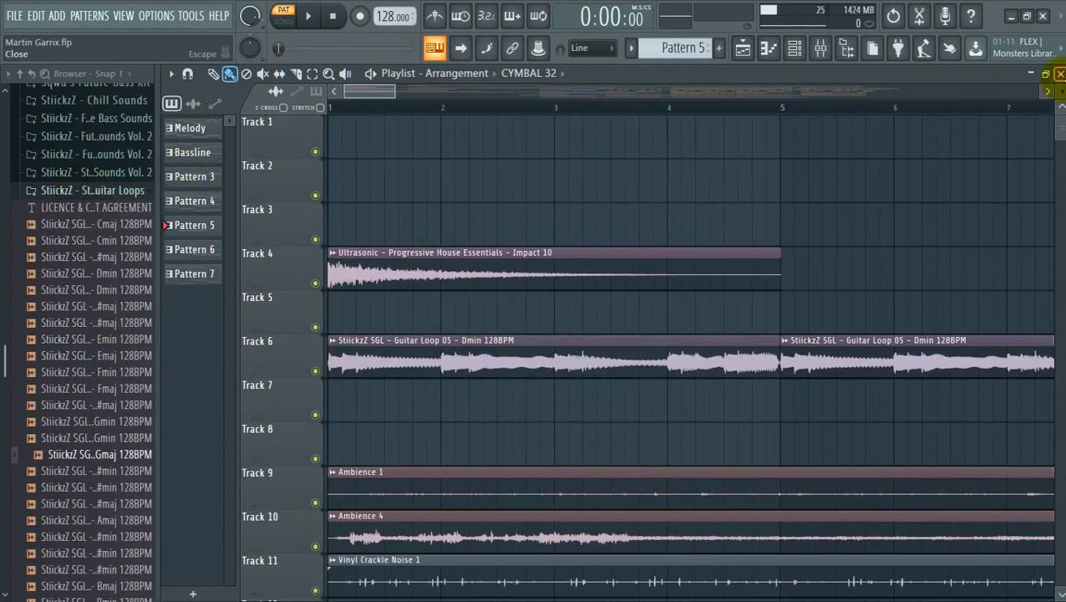
pyautogui.click(1060, 74)
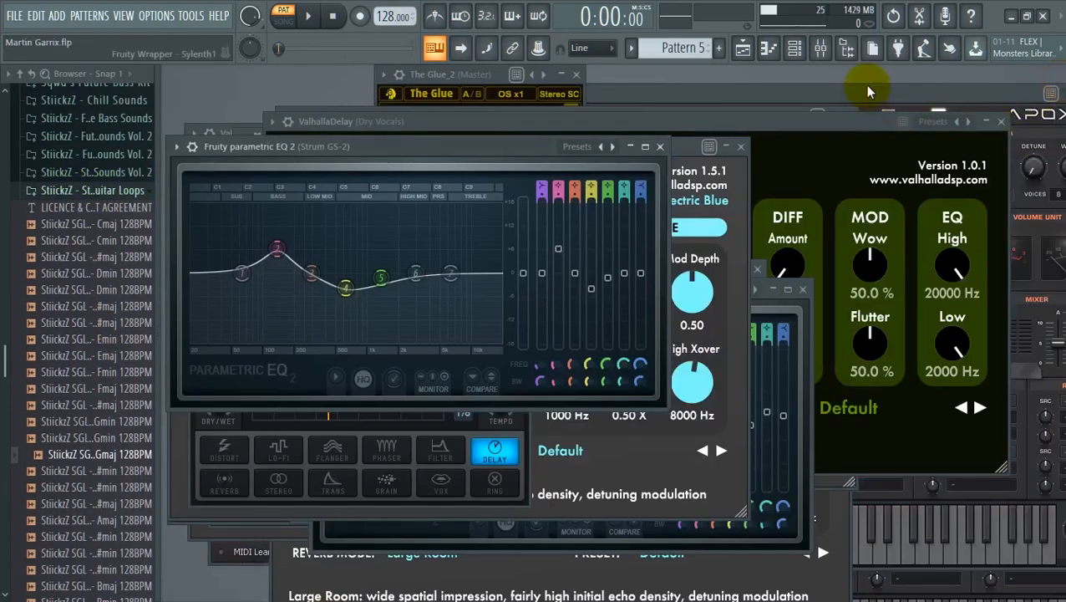
pyautogui.click(798, 48)
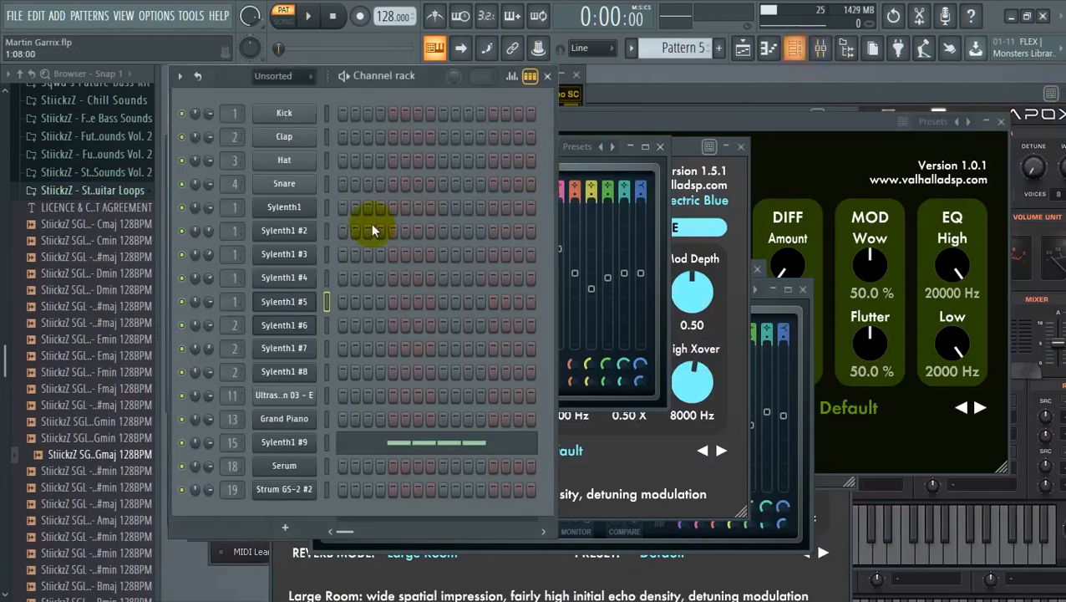
pyautogui.press('F5')
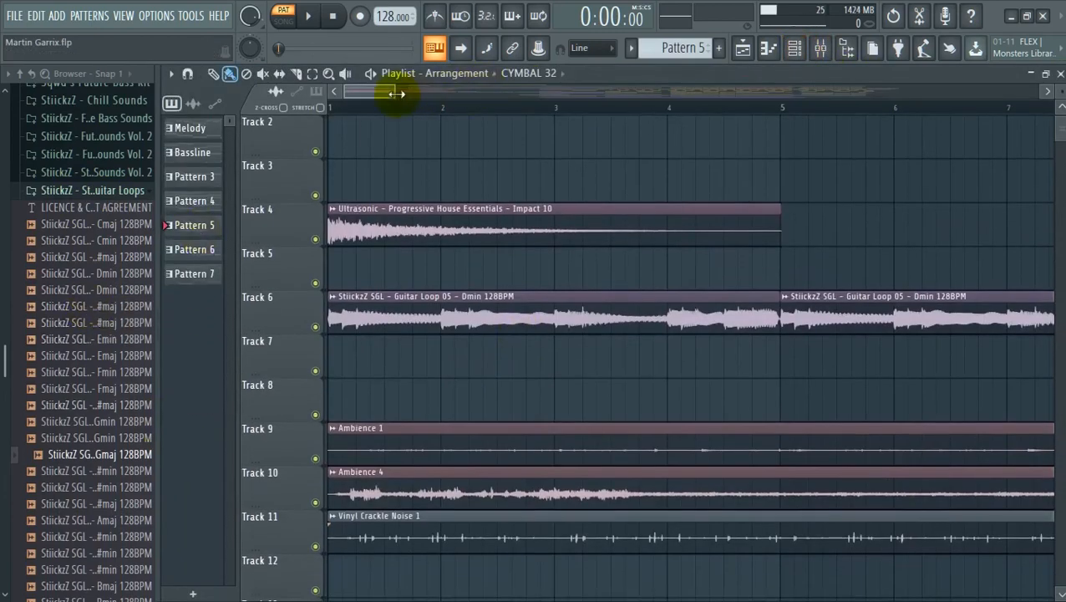
# Preview a StiickzZ guitar loop in D minor at 128 BPM from the browser
pyautogui.scroll(-3, 391, 90)
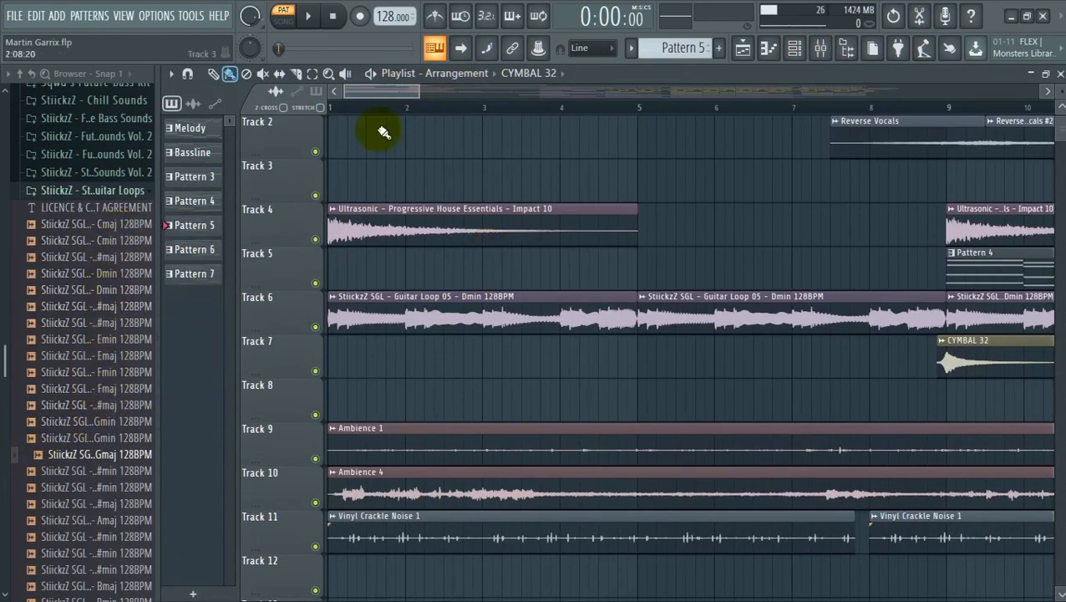
pyautogui.moveTo(417, 91); pyautogui.dragTo(407, 91)
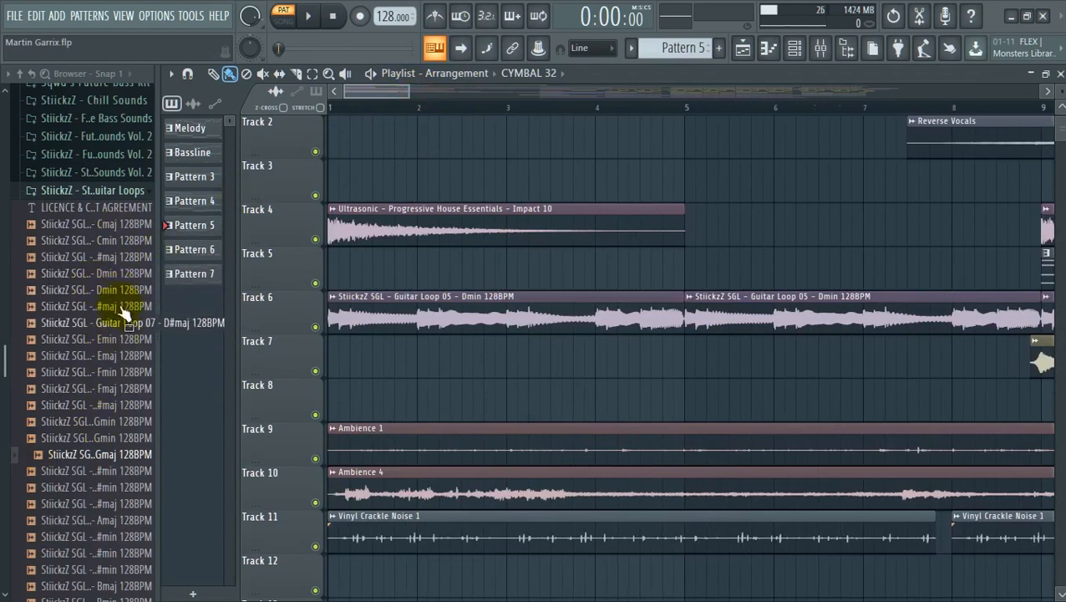
pyautogui.moveTo(122, 302); pyautogui.dragTo(124, 307)
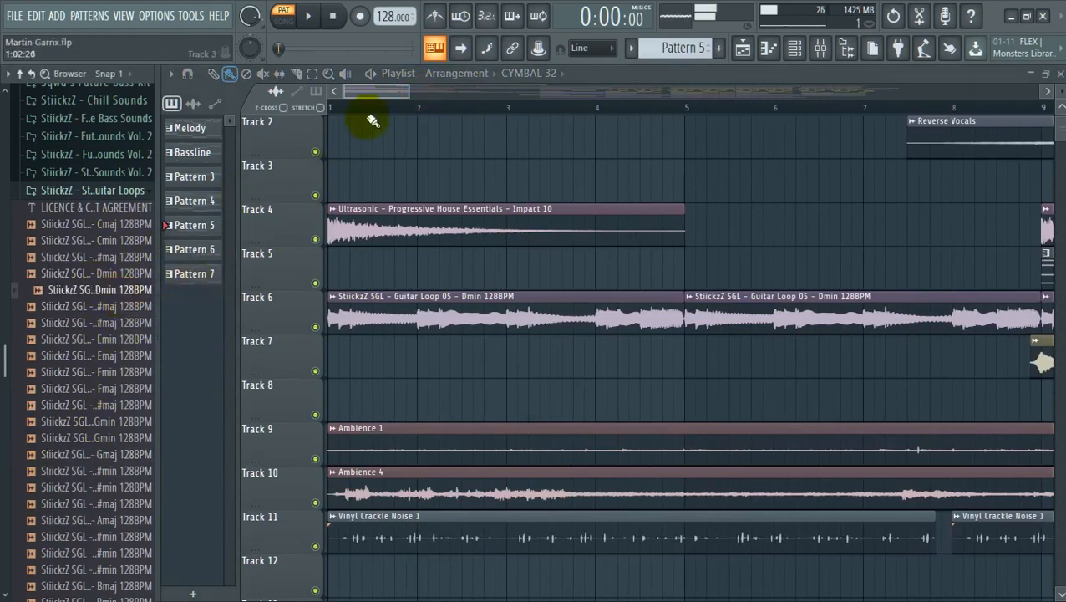
# Solo Track 6 and open the channel settings of its StiickzZ SGL - Guitar Loop 05 - Dmin 128BPM clip
pyautogui.moveTo(409, 91); pyautogui.dragTo(437, 91)
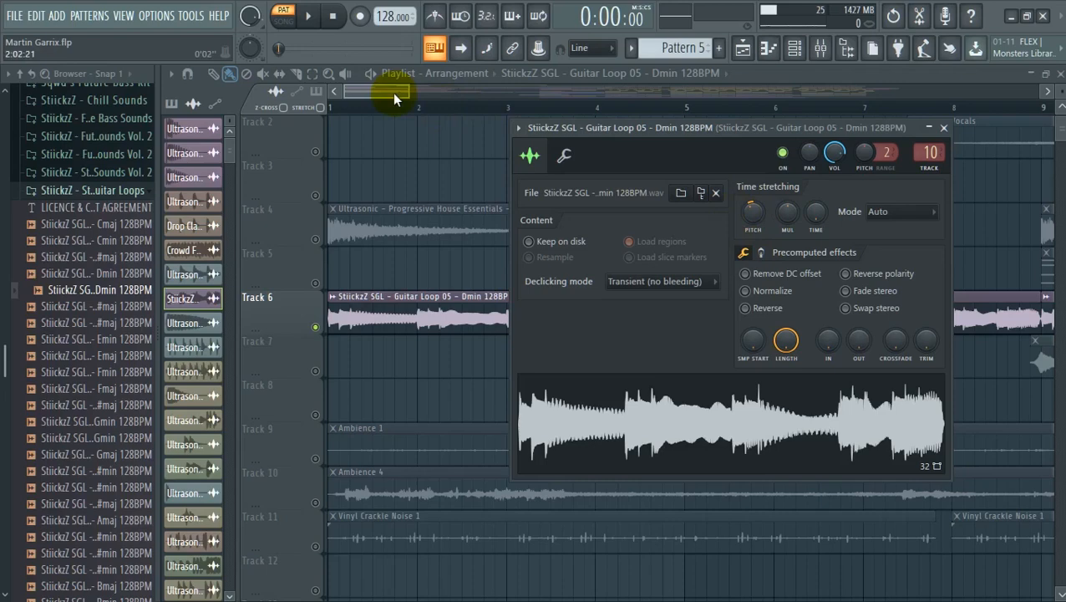
pyautogui.moveTo(398, 90); pyautogui.dragTo(386, 90)
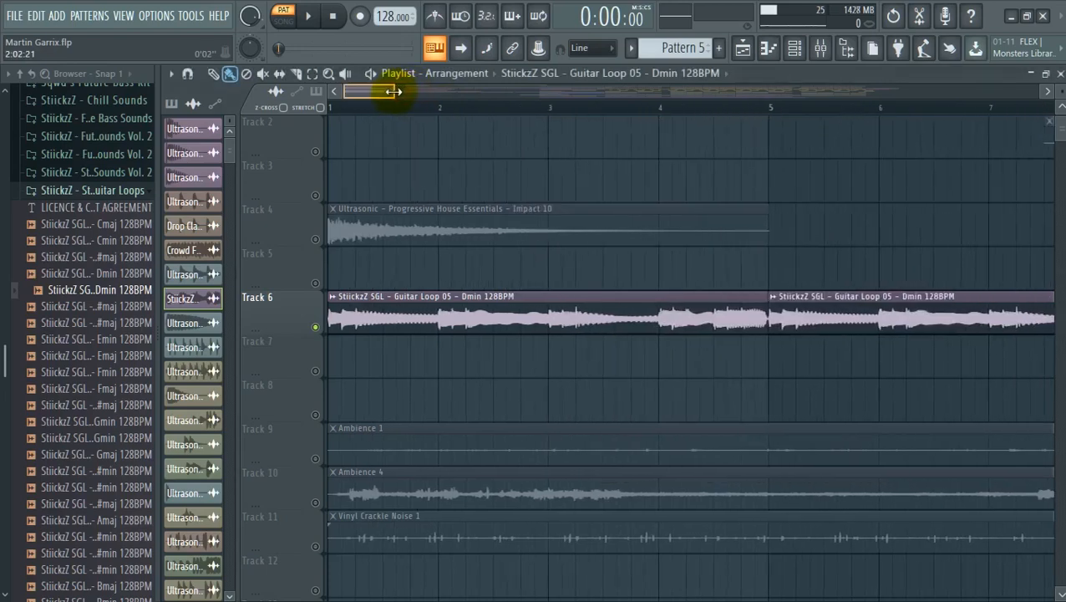
pyautogui.doubleClick(469, 304)
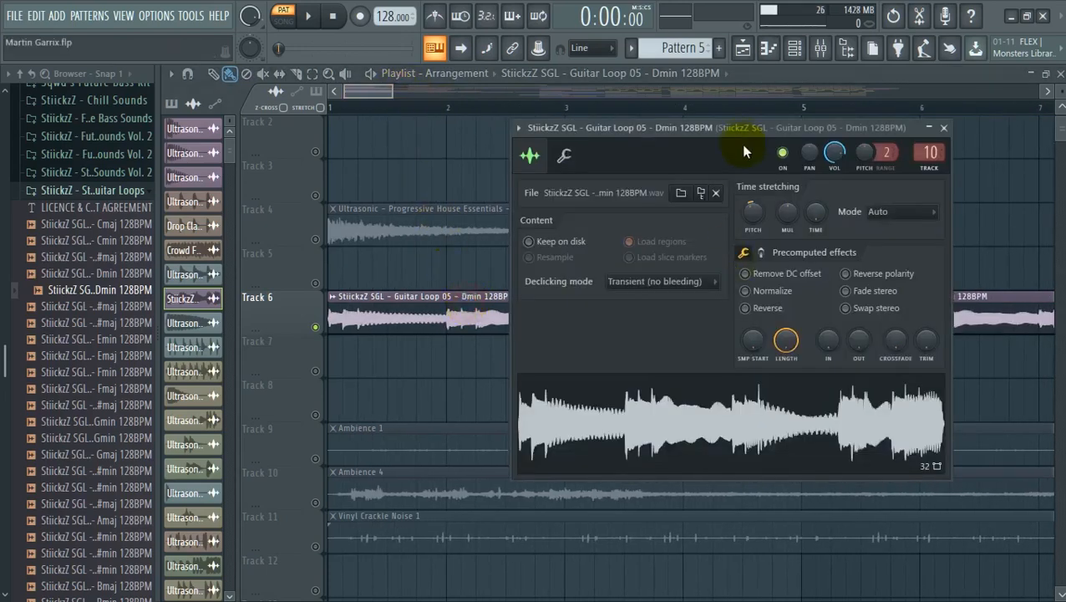
pyautogui.moveTo(735, 124); pyautogui.dragTo(652, 127)
# Bypass Fruity parametric EQ 2, ValhallaVintageVerb and FX on the guitar loop's mixer track 10
pyautogui.click(821, 47)
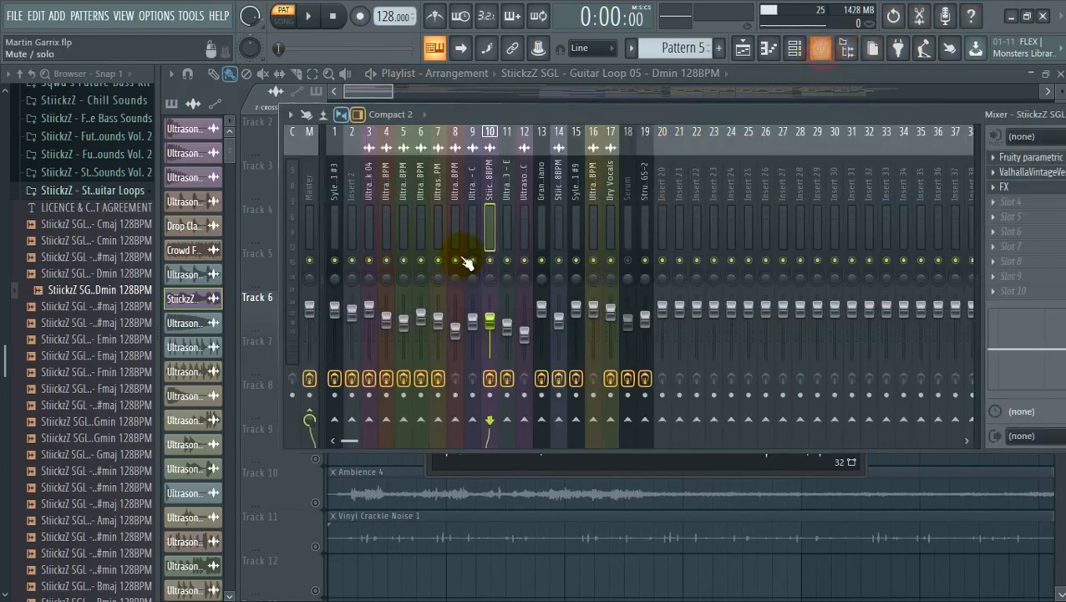
pyautogui.moveTo(662, 116); pyautogui.dragTo(542, 126)
pyautogui.click(986, 167)
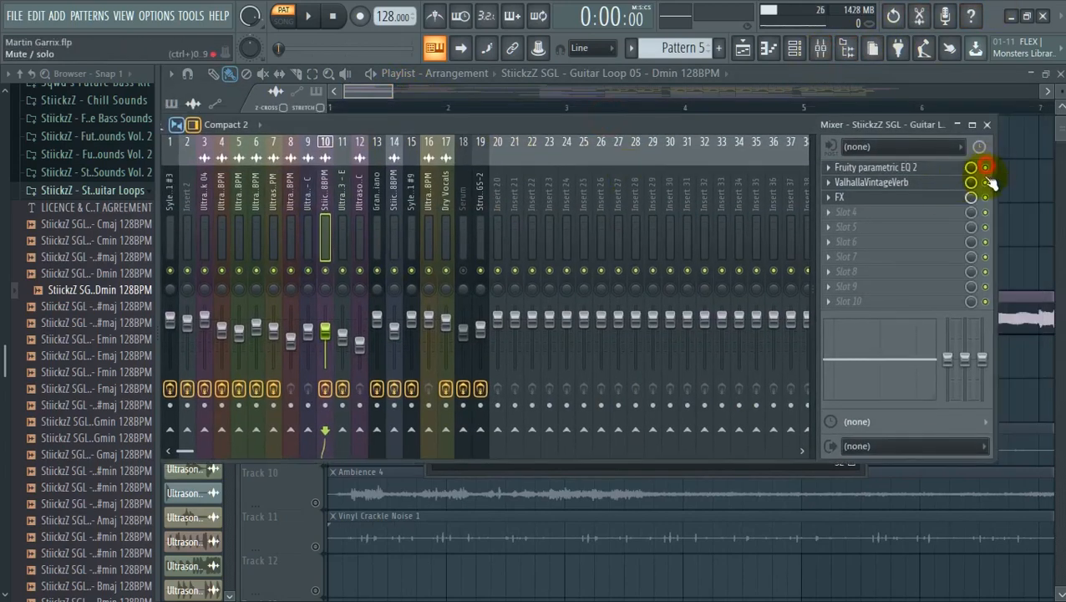
pyautogui.click(986, 199)
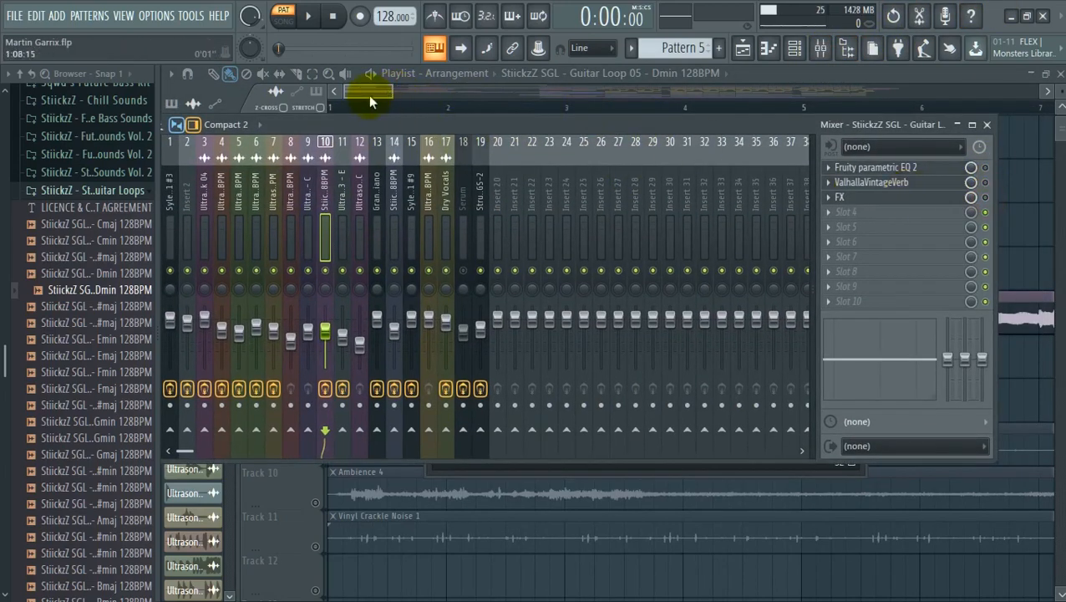
# Play the soloed guitar loop from the start in song mode without effects, then stop playback
pyautogui.moveTo(391, 89); pyautogui.dragTo(451, 90)
pyautogui.press('space')
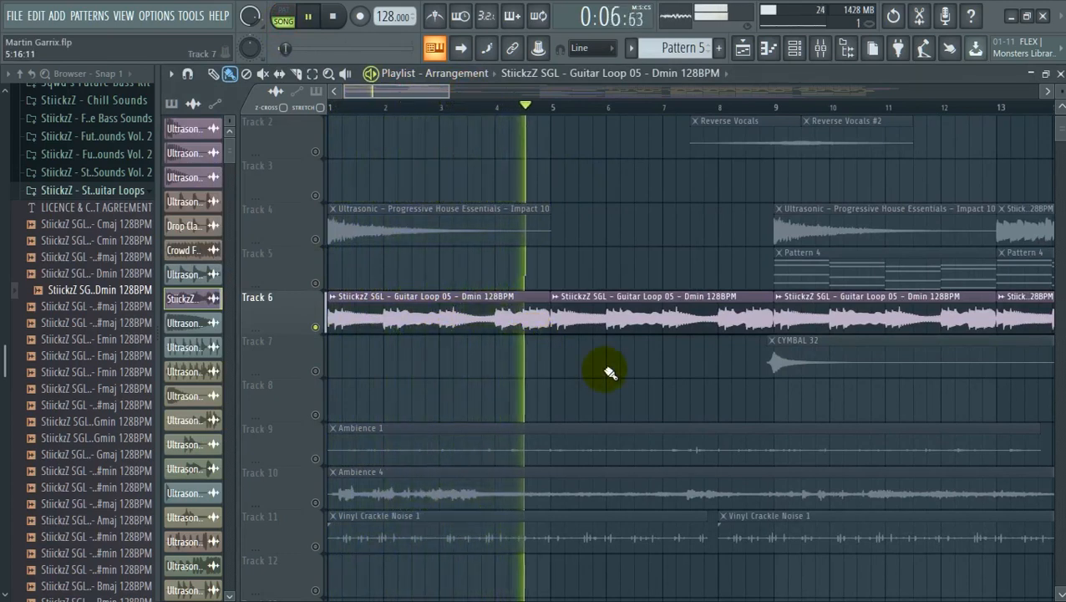
pyautogui.press('space')
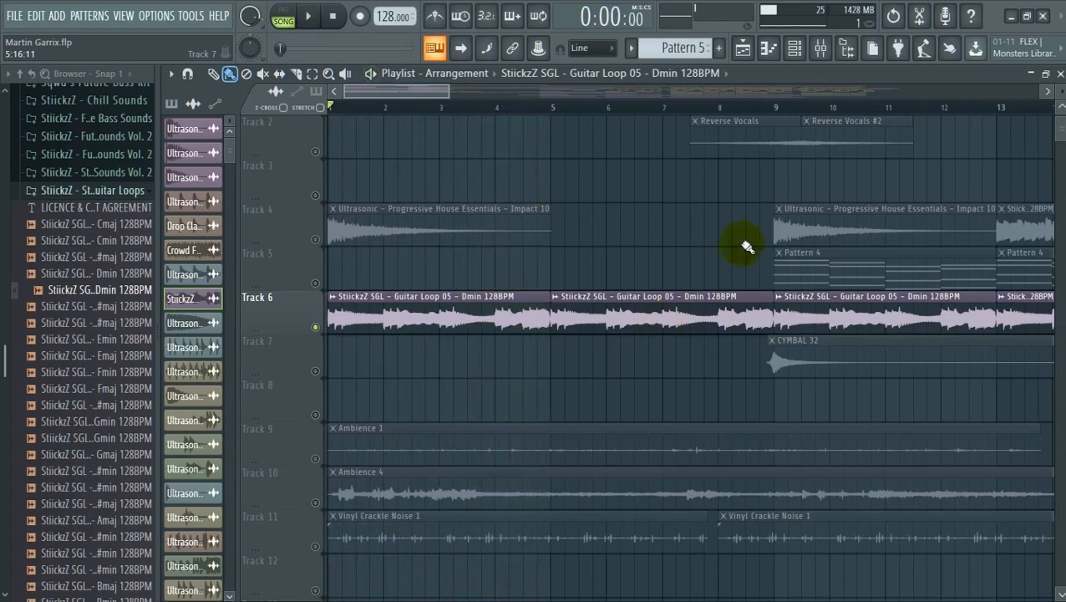
# Re-enable Fruity parametric EQ 2 on mixer track 10, open its curve and play the guitar loop through it
pyautogui.click(821, 50)
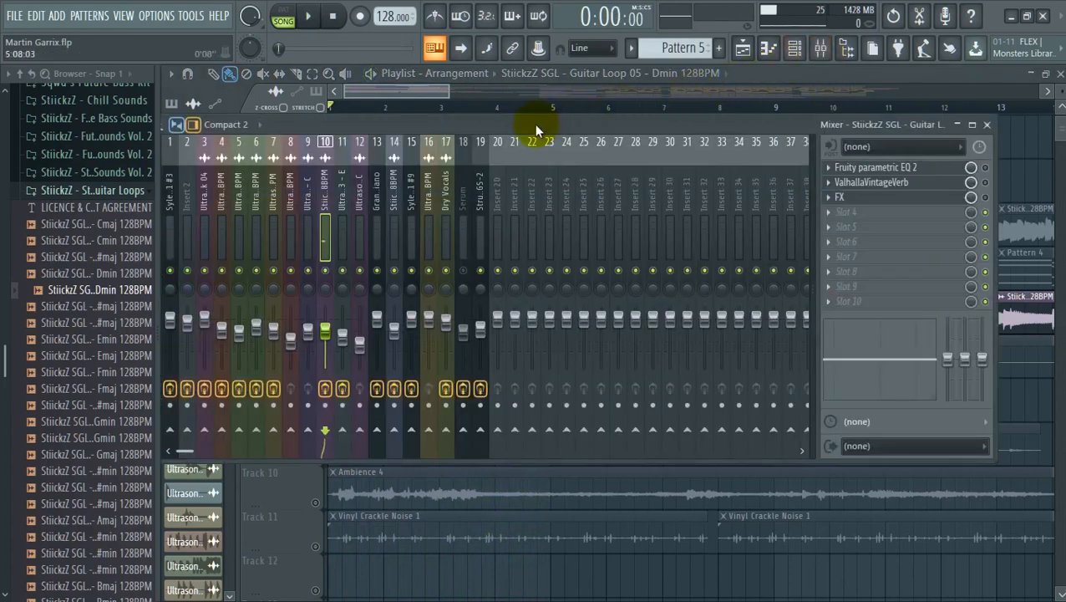
pyautogui.click(911, 170)
pyautogui.moveTo(526, 223); pyautogui.dragTo(549, 198)
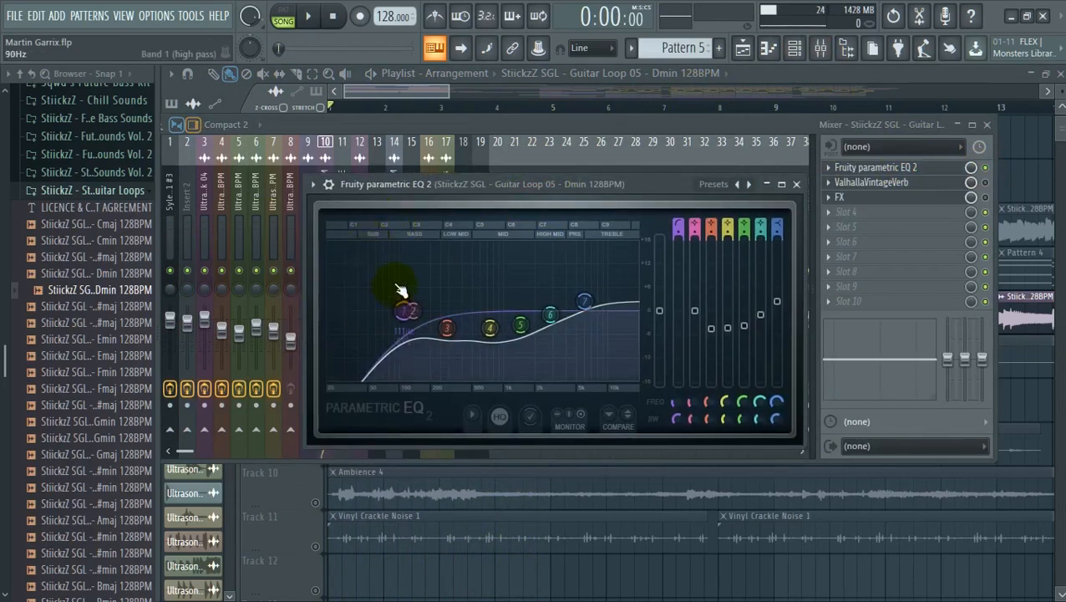
pyautogui.moveTo(595, 308)
pyautogui.mouseDown()
pyautogui.moveTo(578, 341)
pyautogui.moveTo(602, 292)
pyautogui.moveTo(575, 311)
pyautogui.mouseUp()
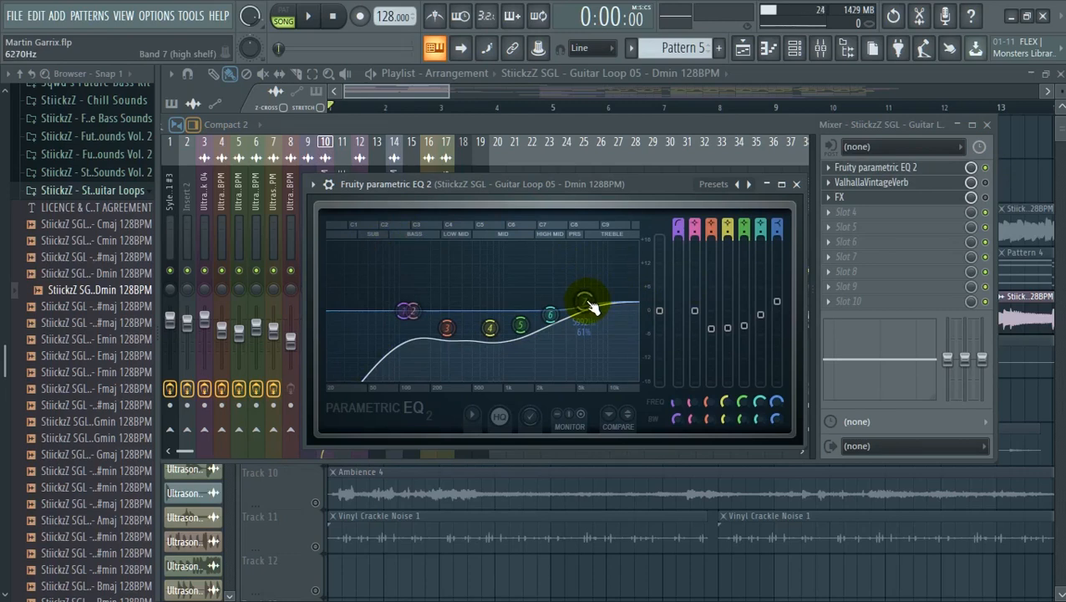
pyautogui.press('space')
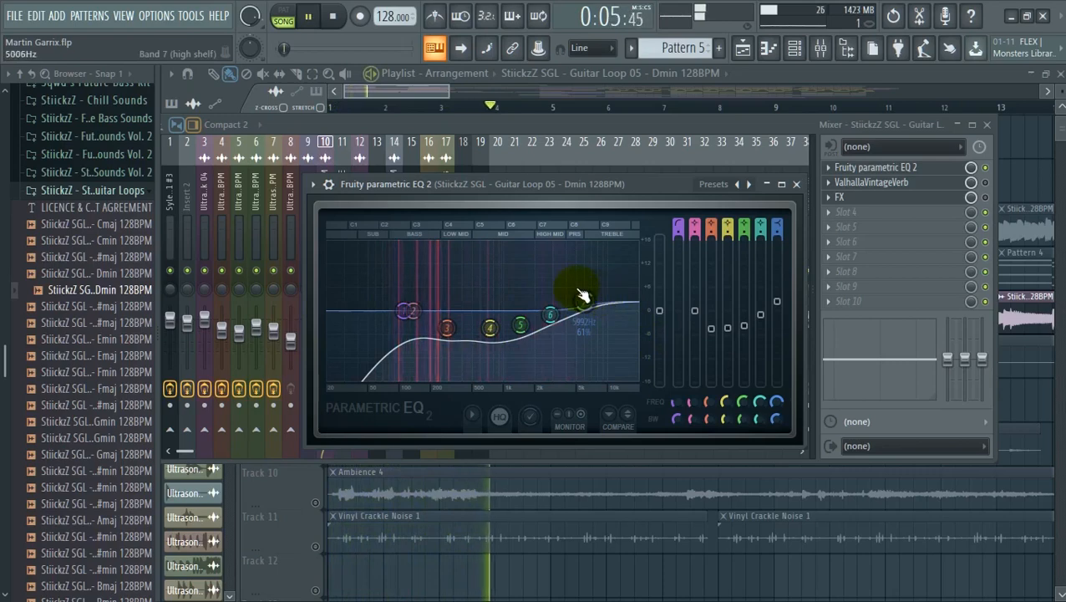
pyautogui.press('space')
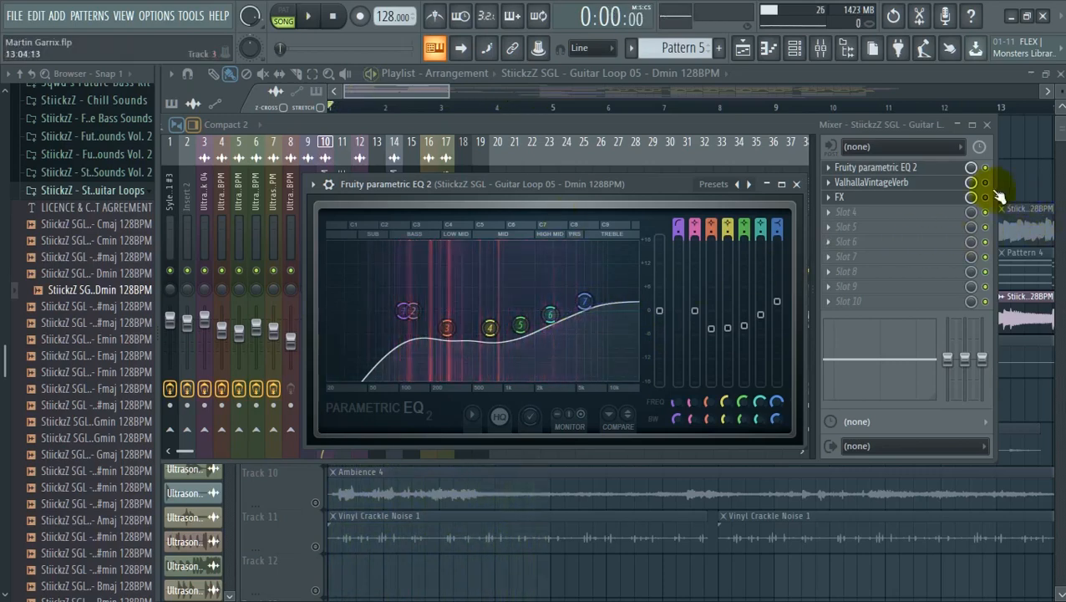
# Re-enable ValhallaVintageVerb on the guitar loop, open its settings and play the loop with the reverb
pyautogui.click(907, 182)
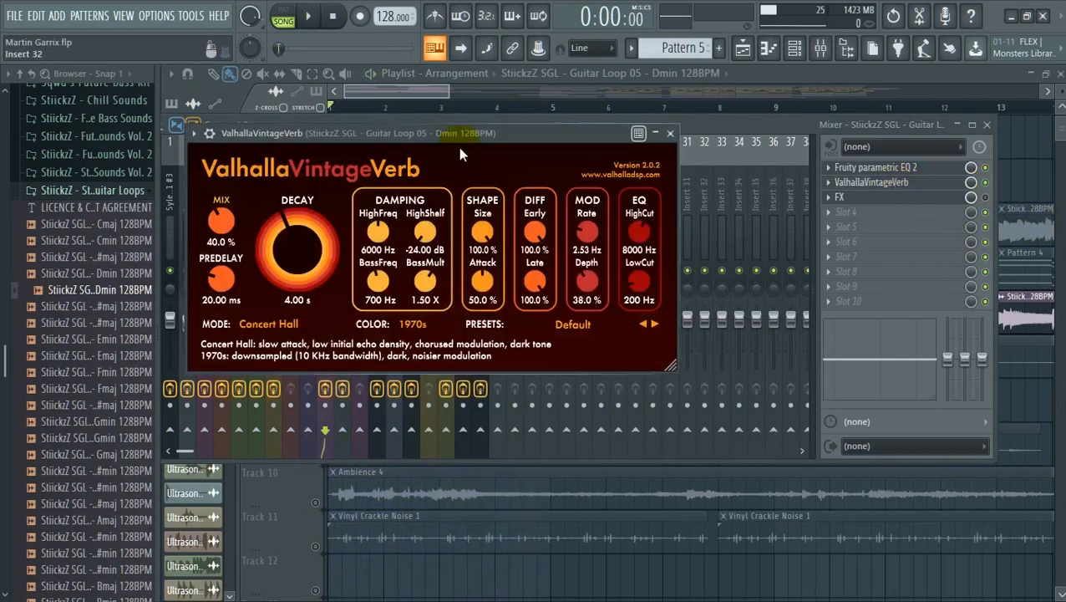
pyautogui.moveTo(437, 134); pyautogui.dragTo(413, 150)
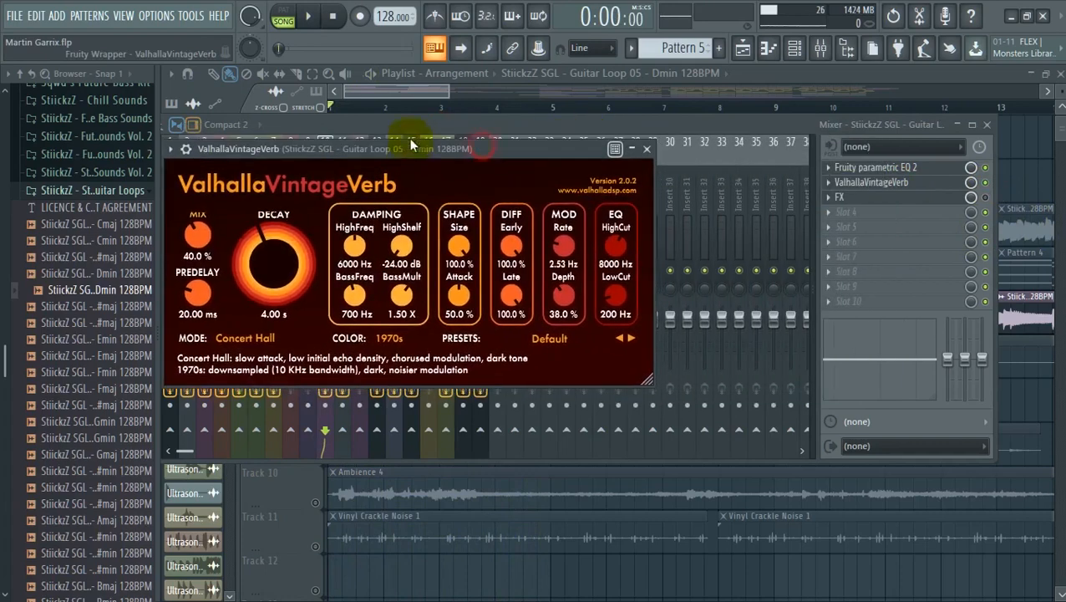
pyautogui.press('space')
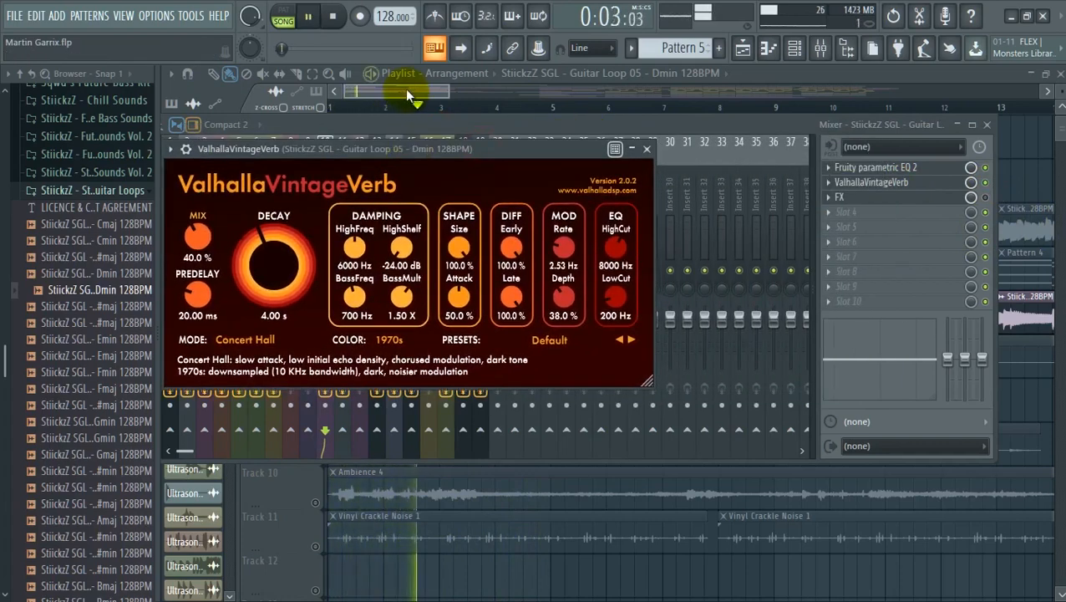
pyautogui.moveTo(480, 142); pyautogui.dragTo(514, 145)
pyautogui.press('space')
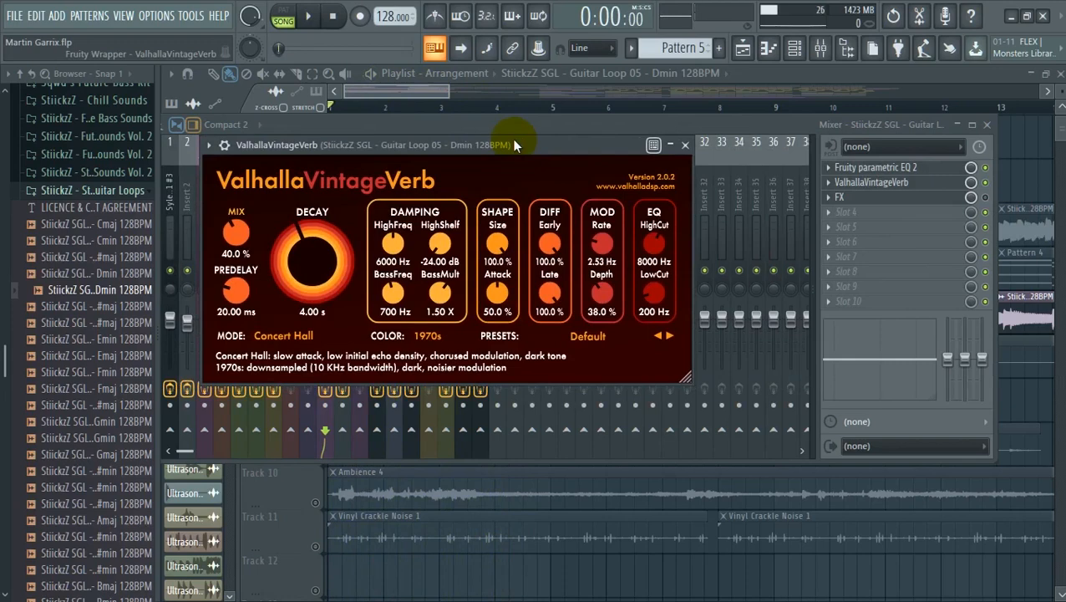
# Re-enable the FX Effector delay on the guitar loop, open its settings and play the loop with all effects
pyautogui.click(986, 197)
pyautogui.click(941, 199)
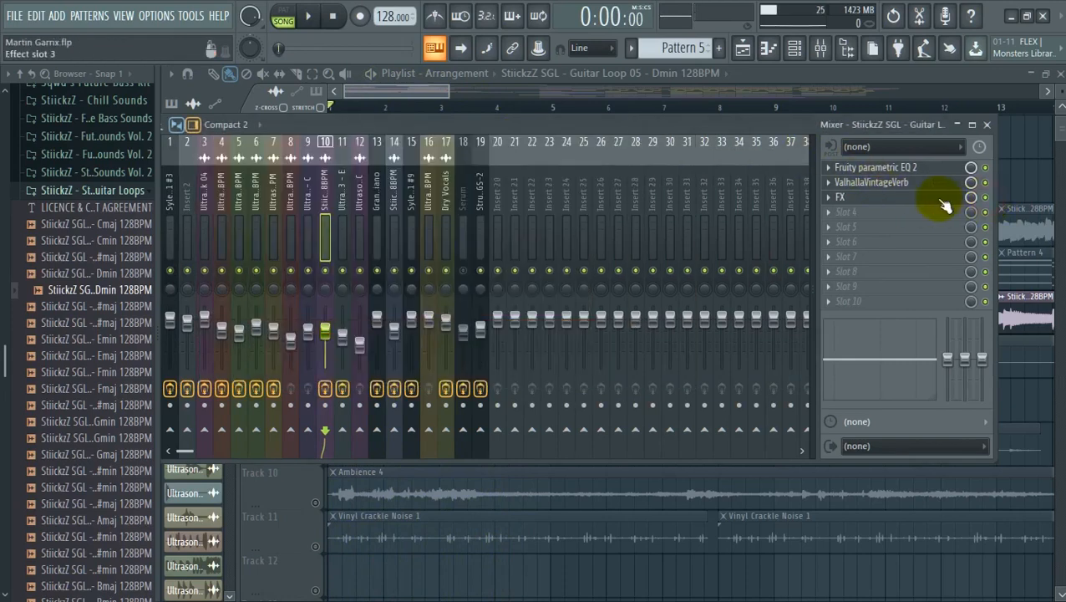
pyautogui.click(941, 205)
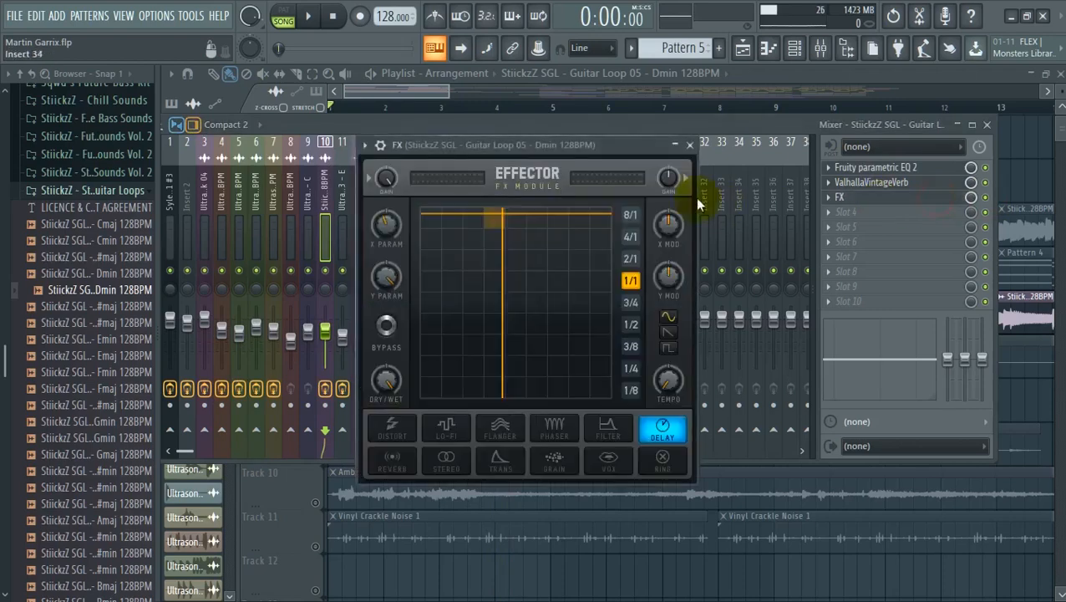
pyautogui.moveTo(607, 148); pyautogui.dragTo(654, 176)
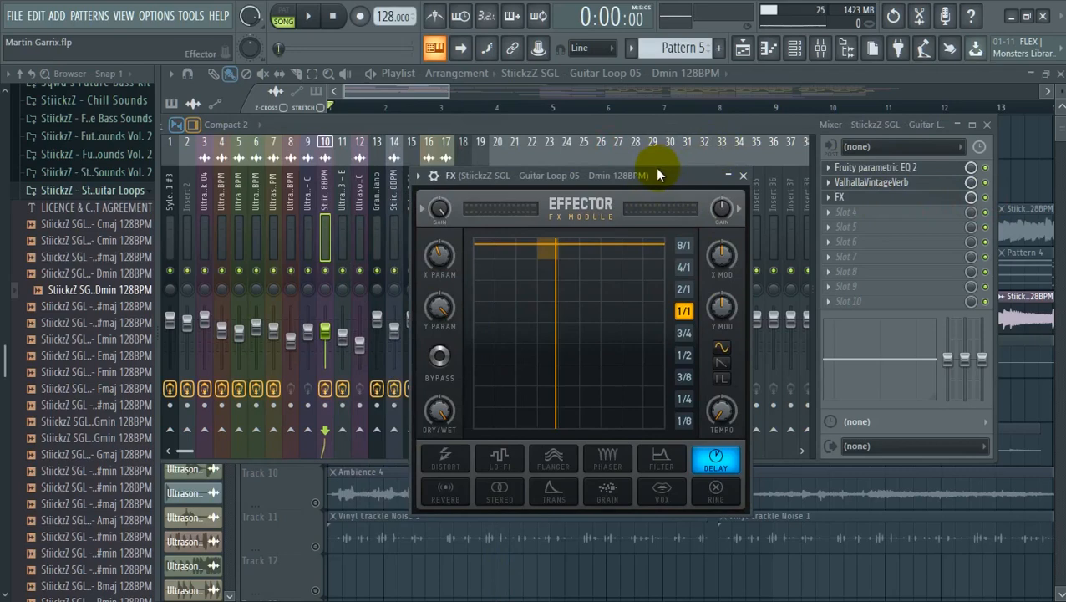
pyautogui.moveTo(607, 176); pyautogui.dragTo(449, 149)
pyautogui.press('space')
pyautogui.moveTo(448, 90)
pyautogui.mouseDown()
pyautogui.moveTo(416, 90)
pyautogui.moveTo(443, 90)
pyautogui.mouseUp()
pyautogui.press('space')
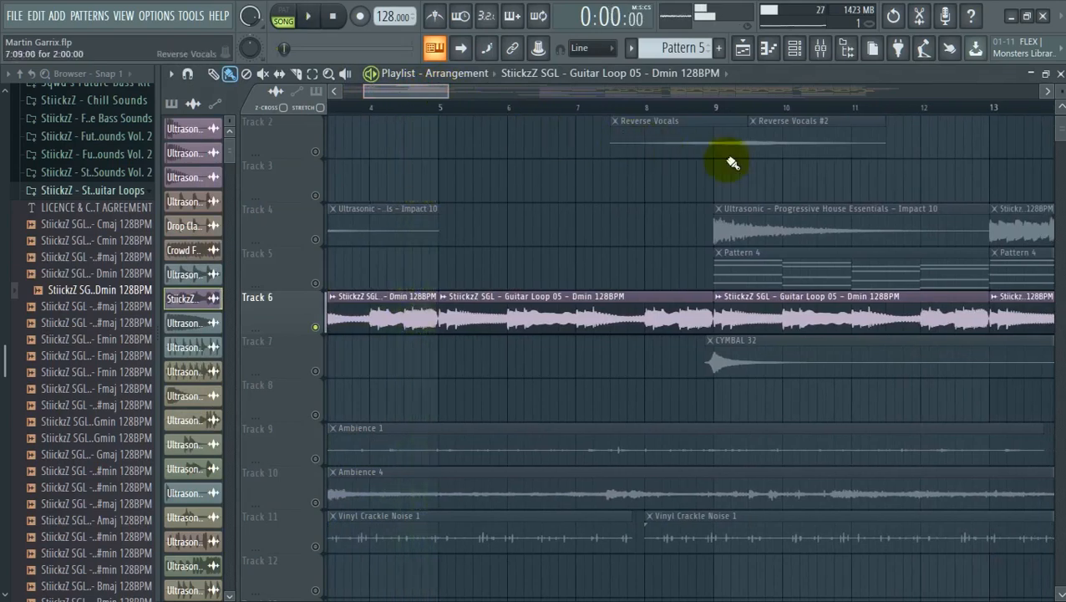
# Unmute Track 5 and open its Pattern 4 Grand Piano notes in the piano roll, with playback in pattern mode
pyautogui.click(713, 106)
pyautogui.click(315, 283)
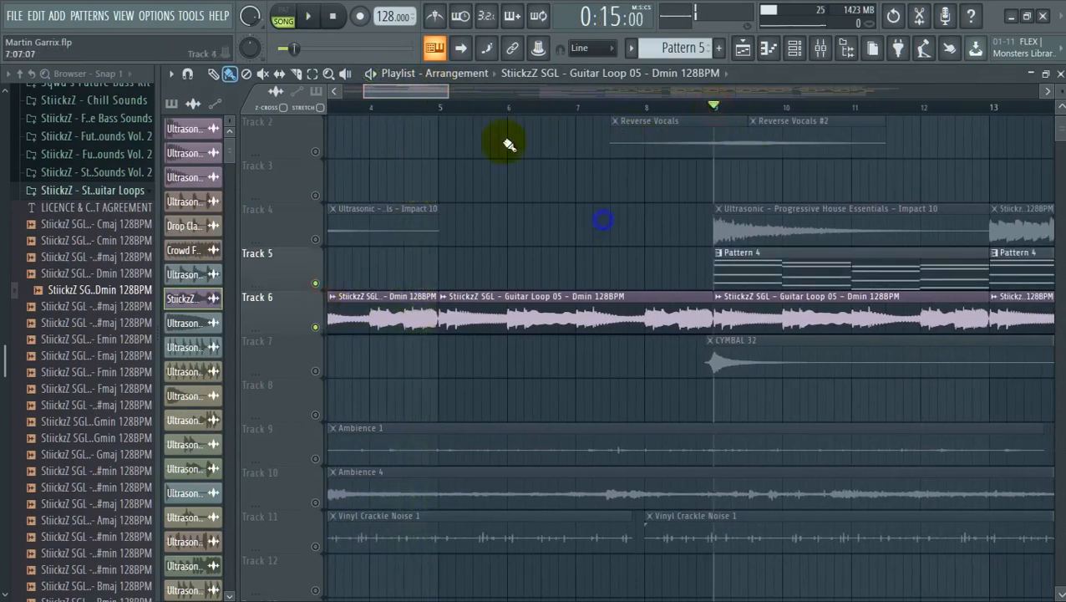
pyautogui.moveTo(440, 88); pyautogui.dragTo(450, 88)
pyautogui.doubleClick(754, 259)
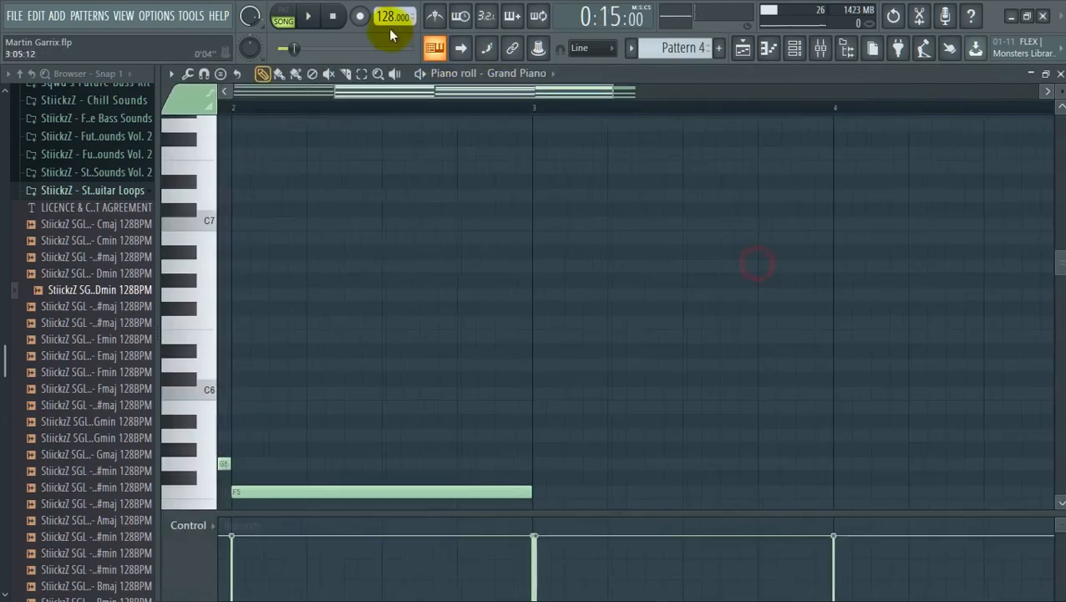
pyautogui.click(283, 15)
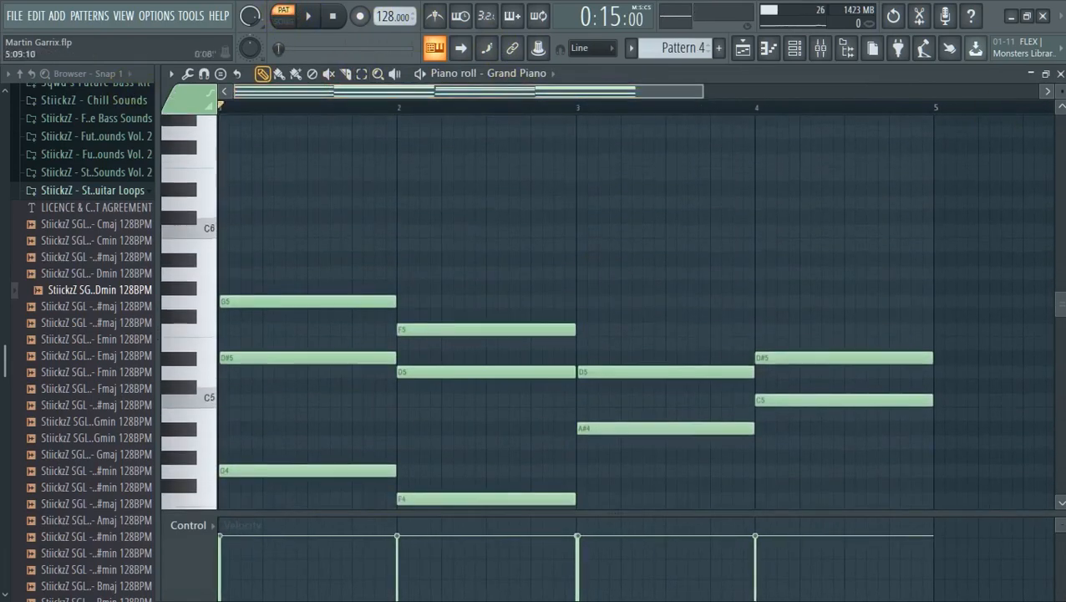
# Leave the piano roll and open the DirectWave instrument of the Grand Piano channel
pyautogui.click(1061, 73)
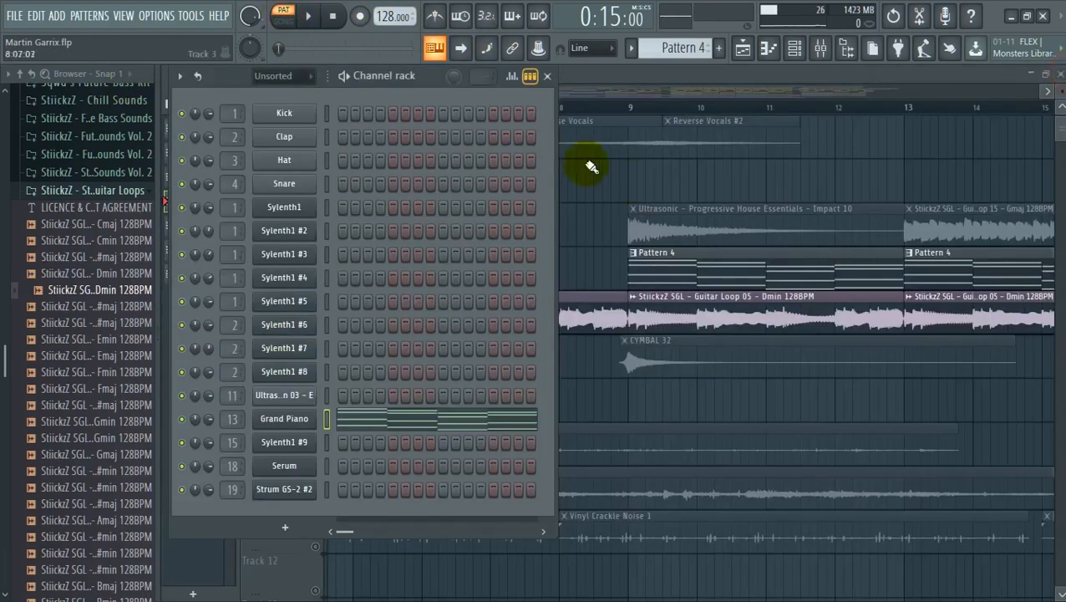
pyautogui.click(303, 424)
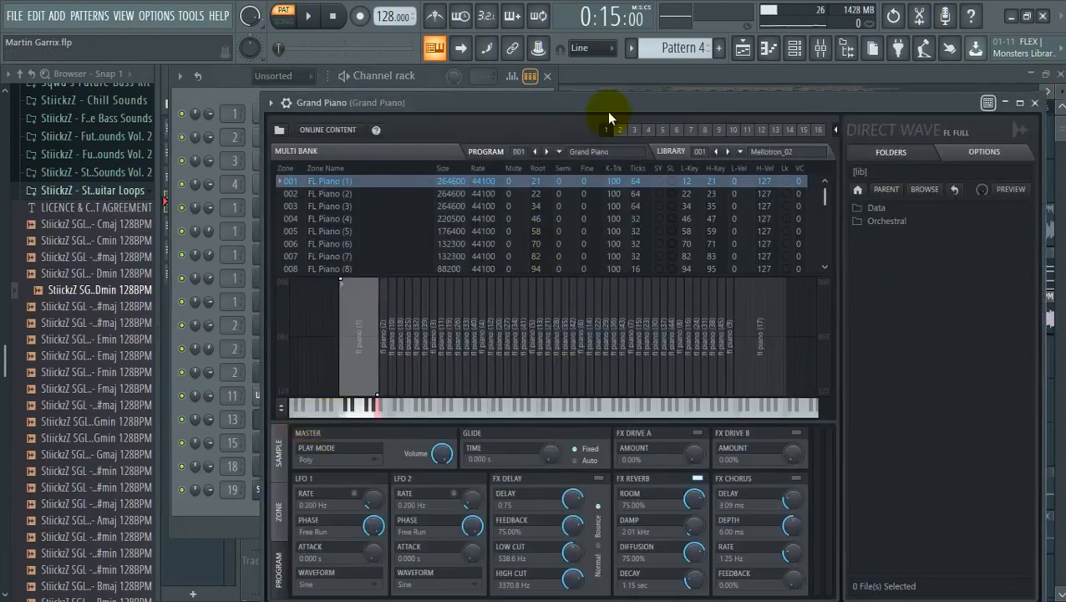
pyautogui.moveTo(608, 109); pyautogui.dragTo(582, 86)
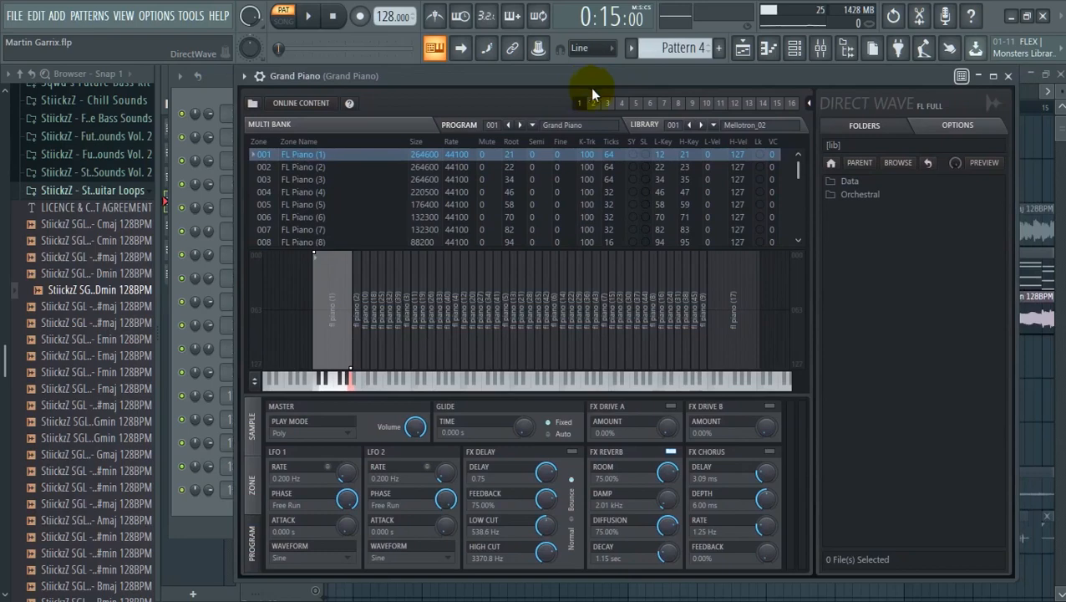
# Bypass ValhallaVintageVerb and Fruity parametric EQ 2 on the Grand Piano mixer track and close the DirectWave window
pyautogui.click(822, 48)
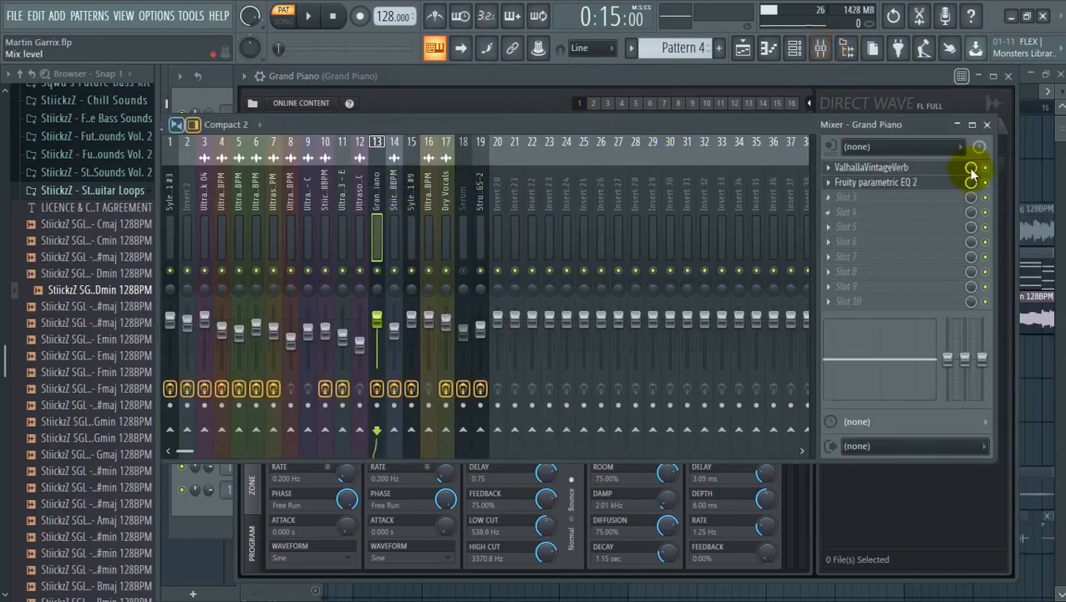
pyautogui.moveTo(1004, 90); pyautogui.dragTo(981, 126)
pyautogui.moveTo(701, 104); pyautogui.dragTo(679, 93)
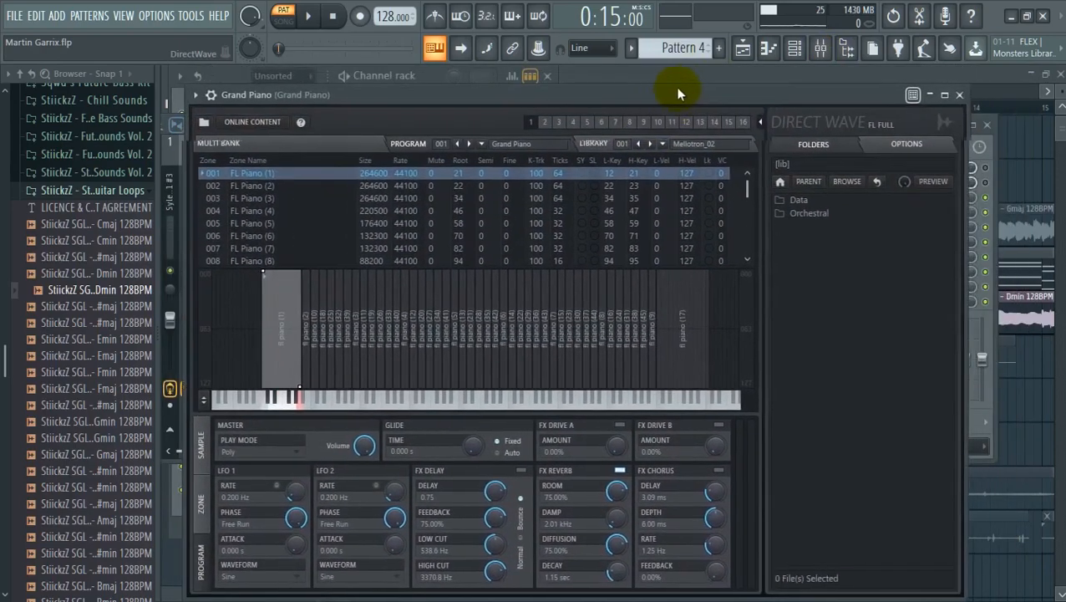
pyautogui.click(427, 85)
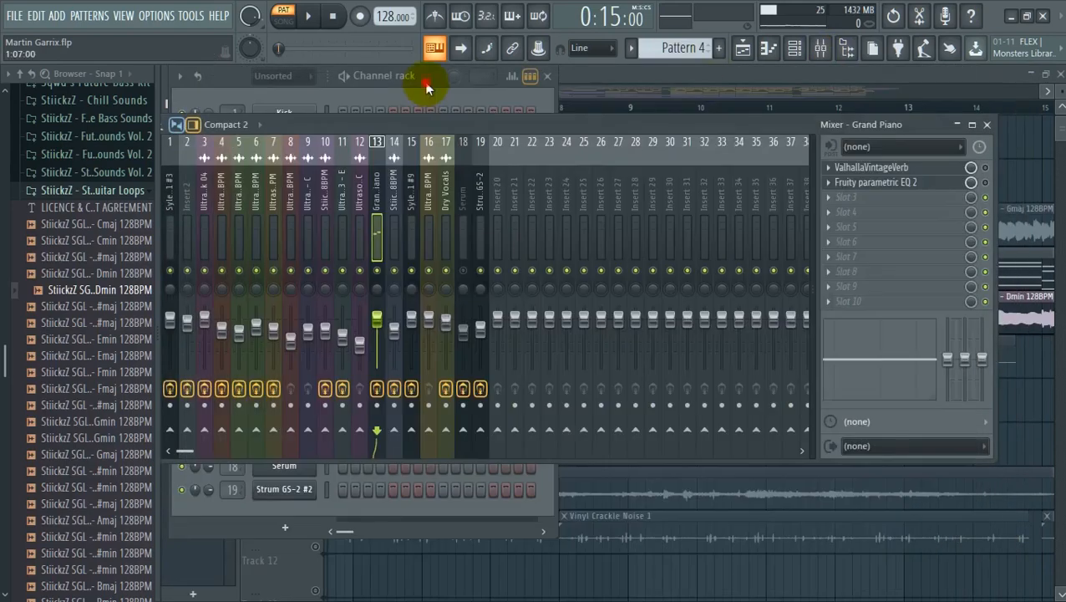
# Open the Grand Piano channel's notes in the piano roll with all four chords in view
pyautogui.rightClick(305, 418)
pyautogui.click(361, 407)
pyautogui.scroll(-5, 512, 351)
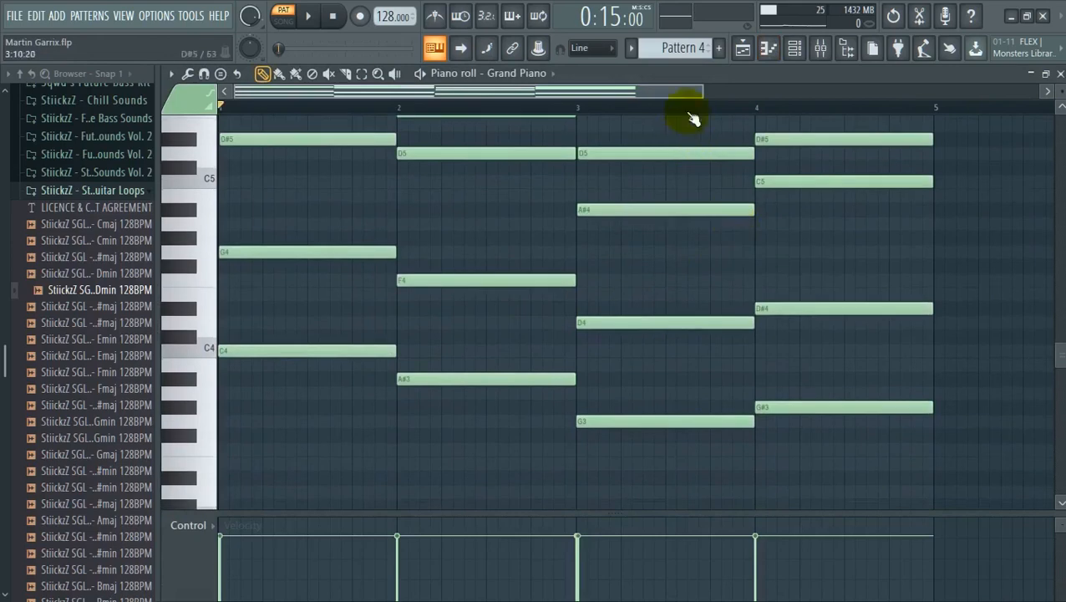
pyautogui.moveTo(702, 89); pyautogui.dragTo(683, 90)
pyautogui.scroll(2, 638, 286)
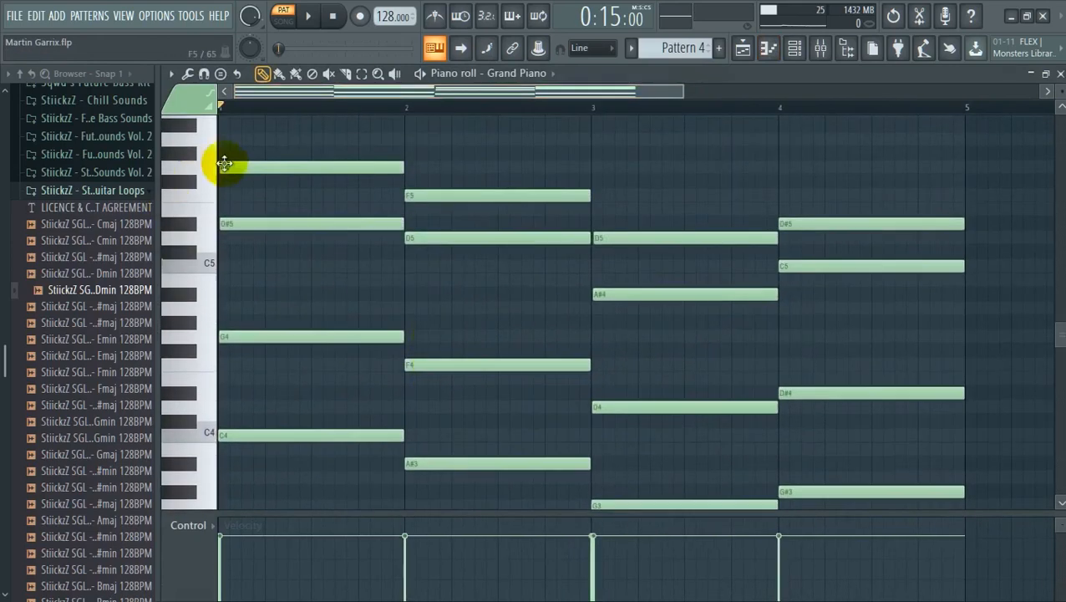
# Sound the first chord's G5, D#5, G4 and C4 one by one on the piano roll keyboard
pyautogui.click(198, 169)
pyautogui.click(195, 226)
pyautogui.click(198, 336)
pyautogui.click(202, 433)
pyautogui.moveTo(674, 90); pyautogui.dragTo(825, 90)
pyautogui.scroll(5, 593, 241)
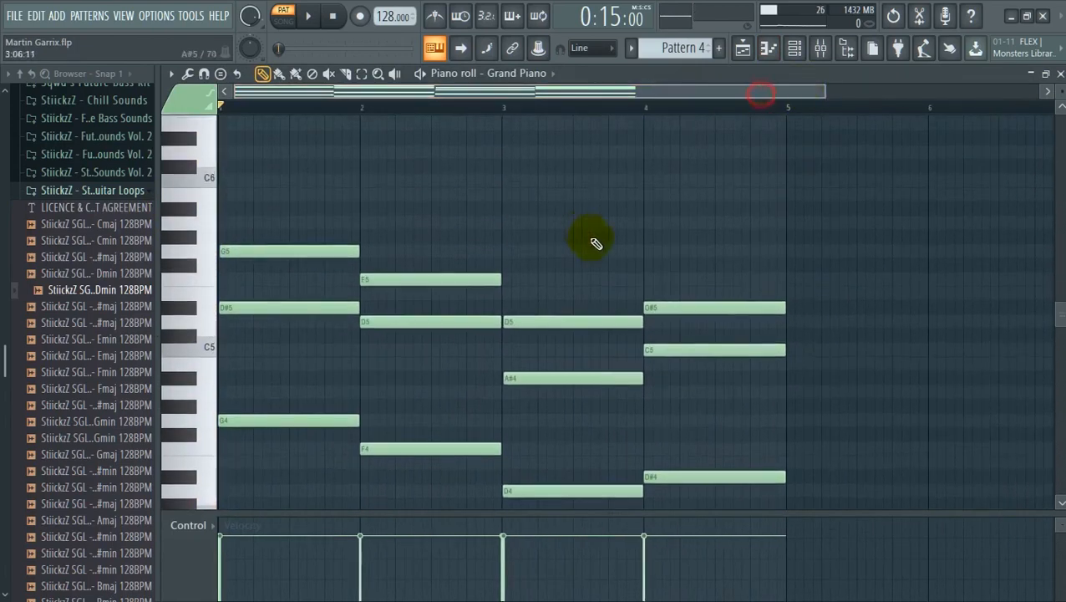
# Play the Pattern 4 piano chords with both mixer effects bypassed
pyautogui.click(820, 47)
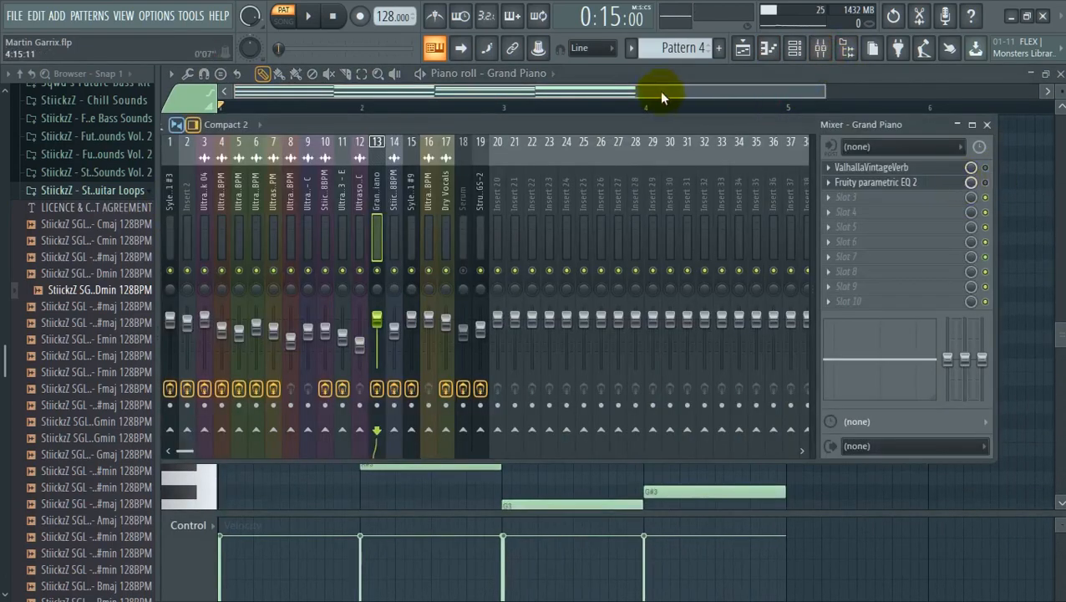
pyautogui.click(660, 94)
pyautogui.press('space')
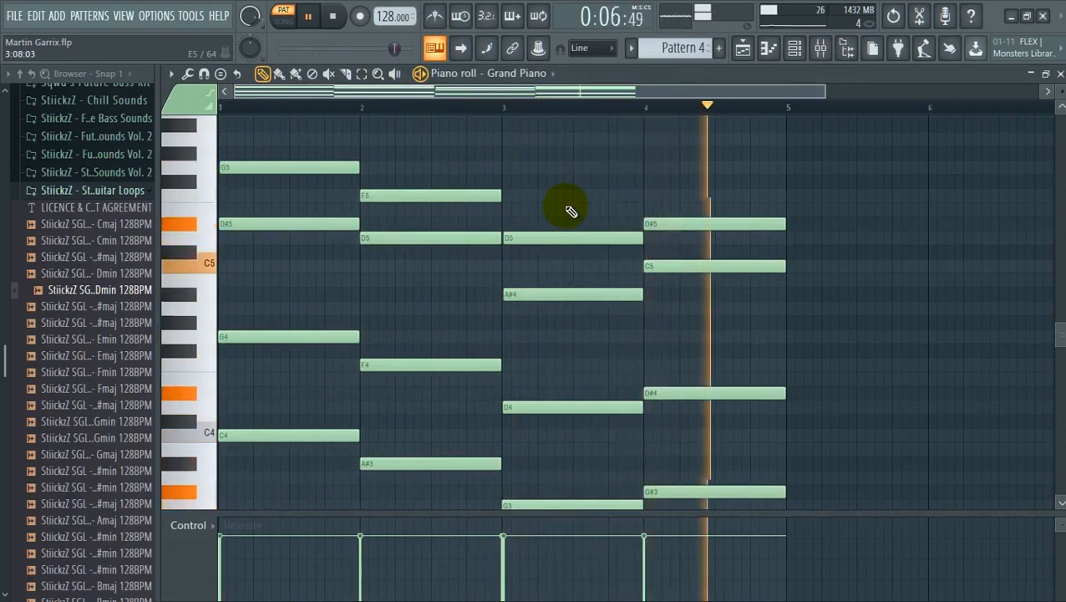
pyautogui.press('space')
# Re-enable Fruity parametric EQ 2 on the Grand Piano track, open its curve and compare the chords with and without it
pyautogui.press('F9')
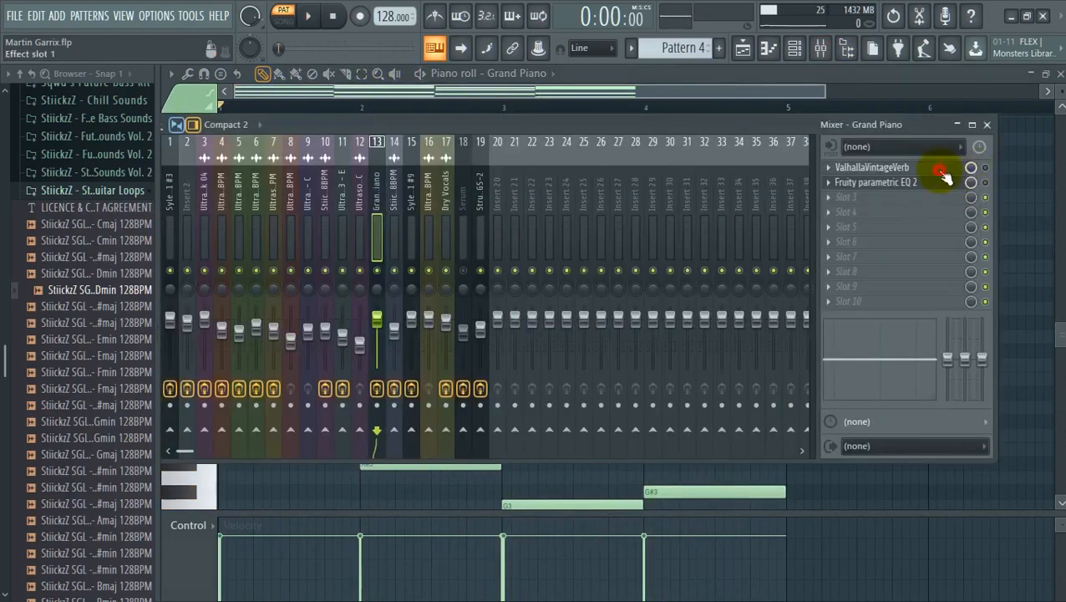
pyautogui.click(943, 172)
pyautogui.click(949, 182)
pyautogui.click(916, 182)
pyautogui.click(916, 183)
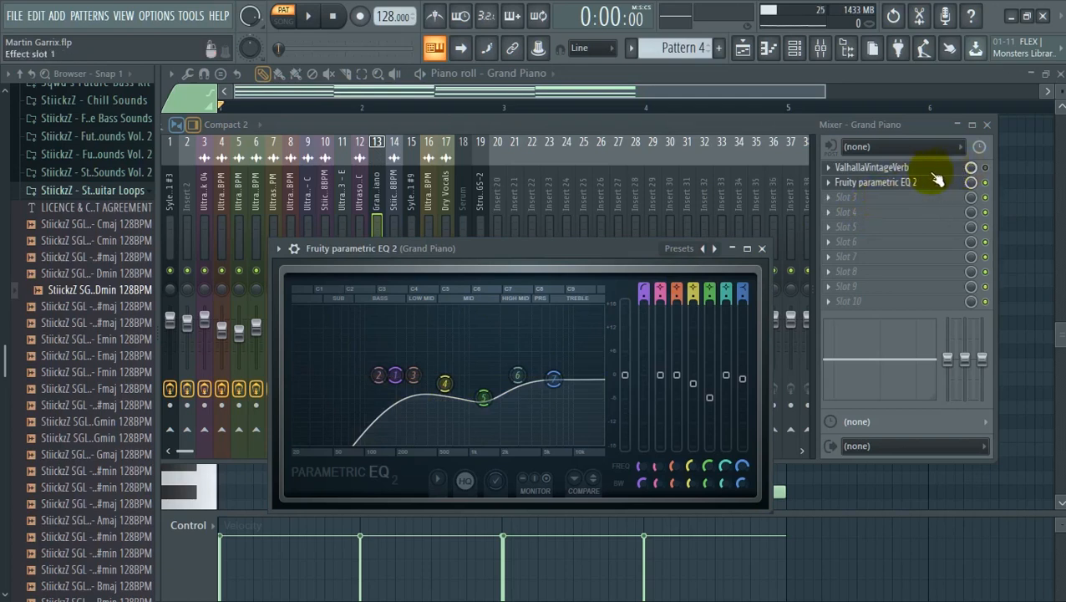
pyautogui.press('space')
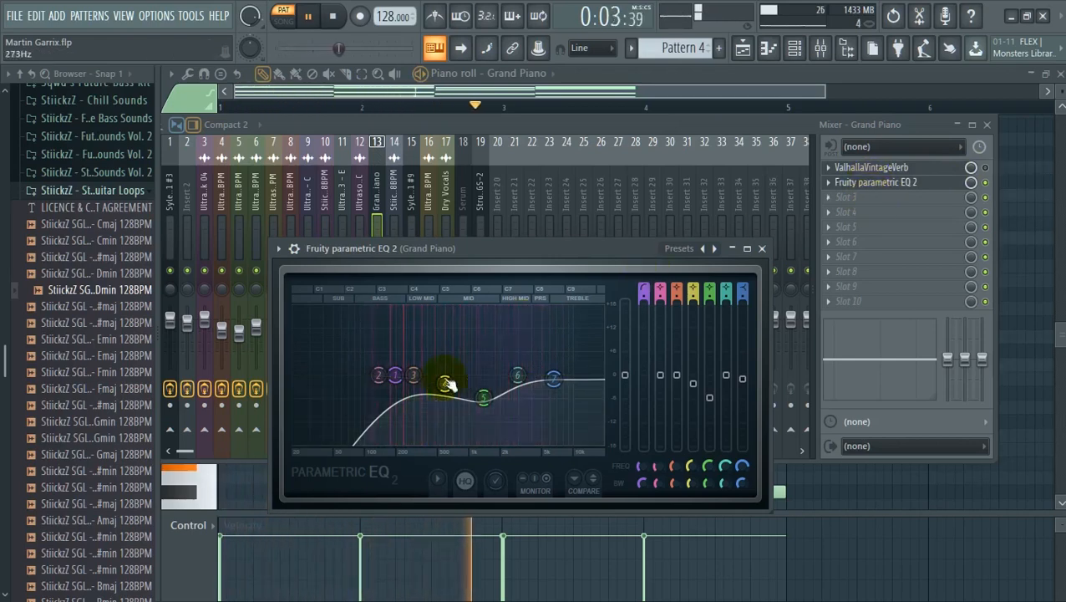
pyautogui.click(987, 182)
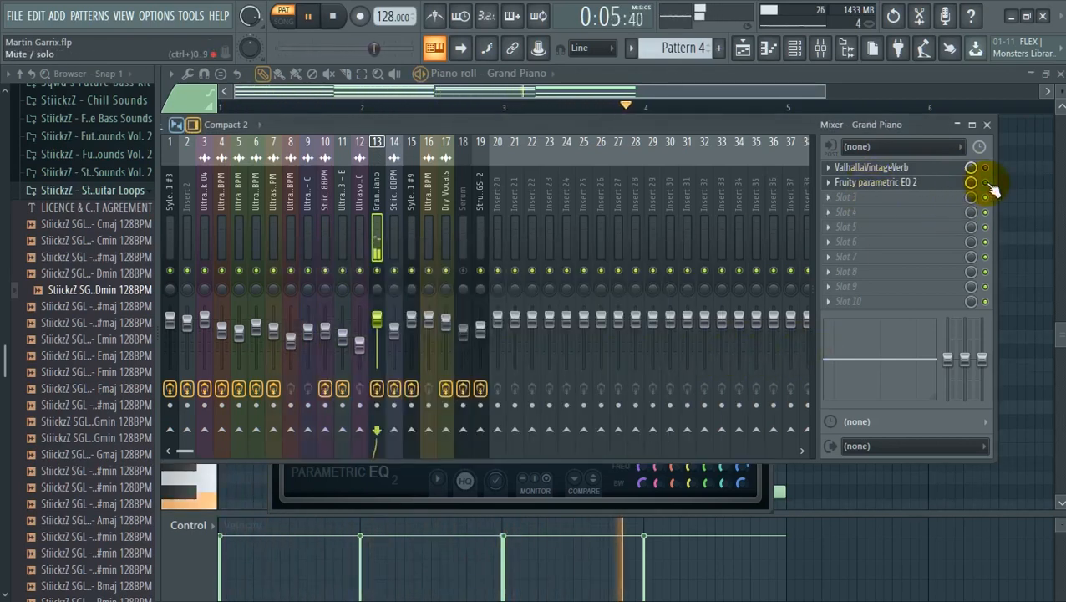
pyautogui.press('space')
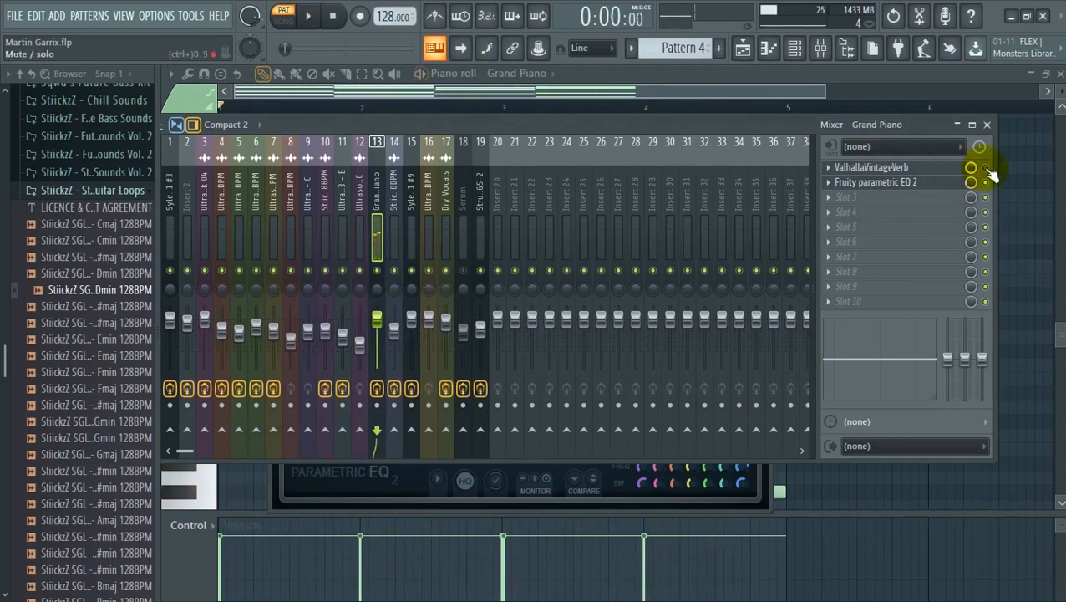
# Open ValhallaVintageVerb on the Grand Piano track and play the chords with the reverb
pyautogui.click(907, 170)
pyautogui.moveTo(557, 149); pyautogui.dragTo(525, 172)
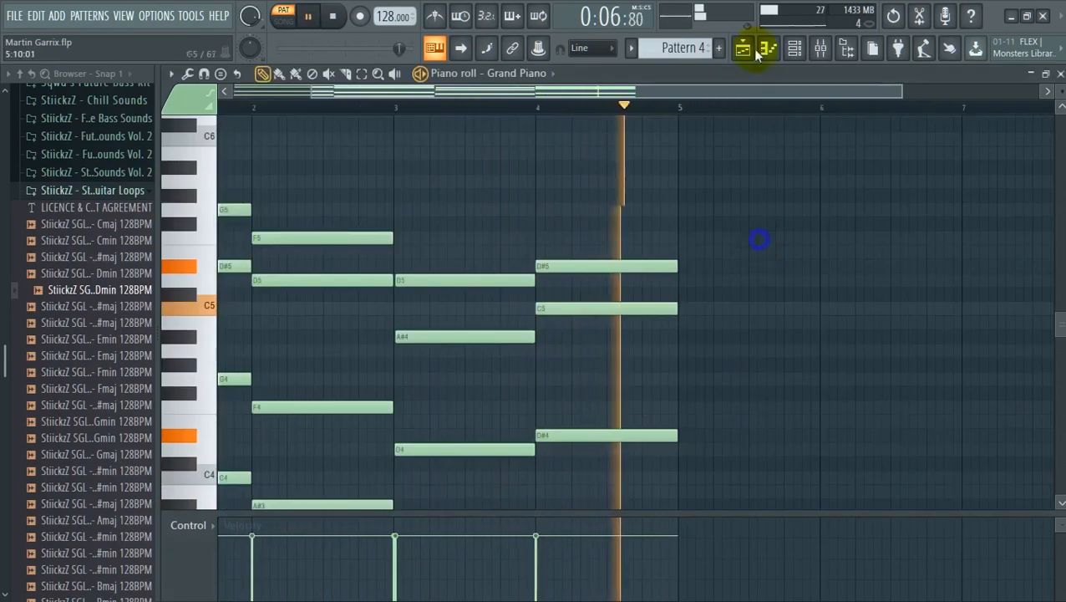
pyautogui.press('space')
# Return to the playlist and play the song from about bar 8 to hear the guitar loop with the piano chords
pyautogui.click(747, 47)
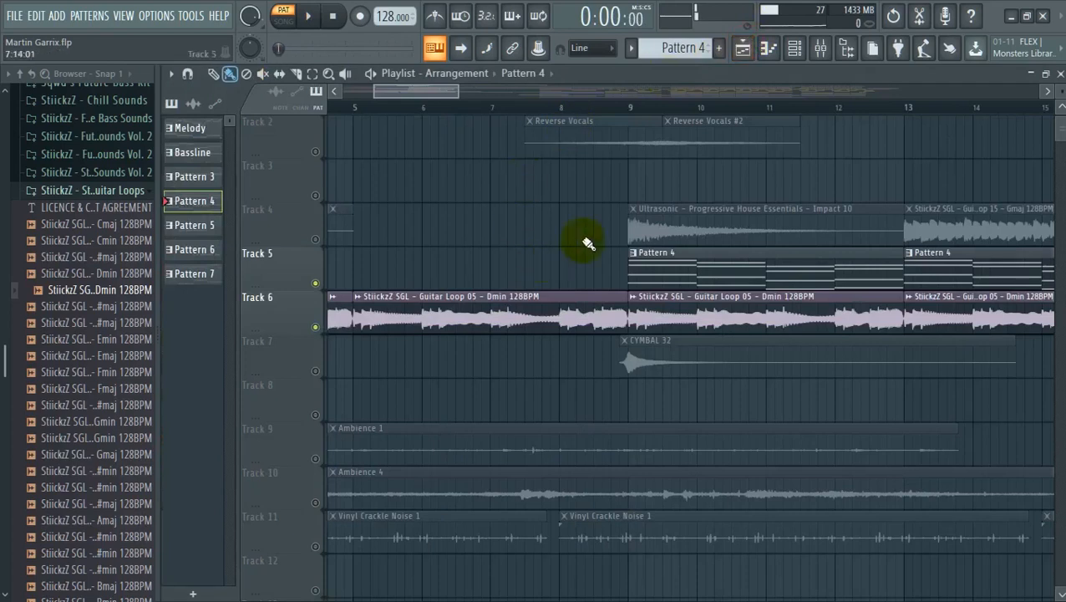
pyautogui.moveTo(428, 94); pyautogui.dragTo(441, 95)
pyautogui.click(448, 105)
pyautogui.press('space')
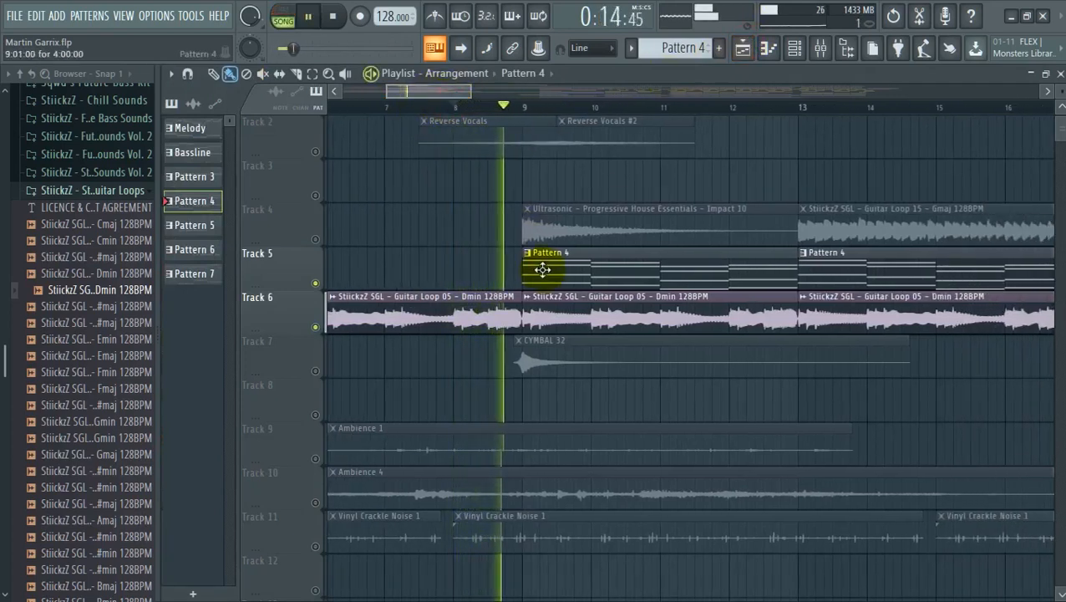
pyautogui.moveTo(455, 94); pyautogui.dragTo(472, 91)
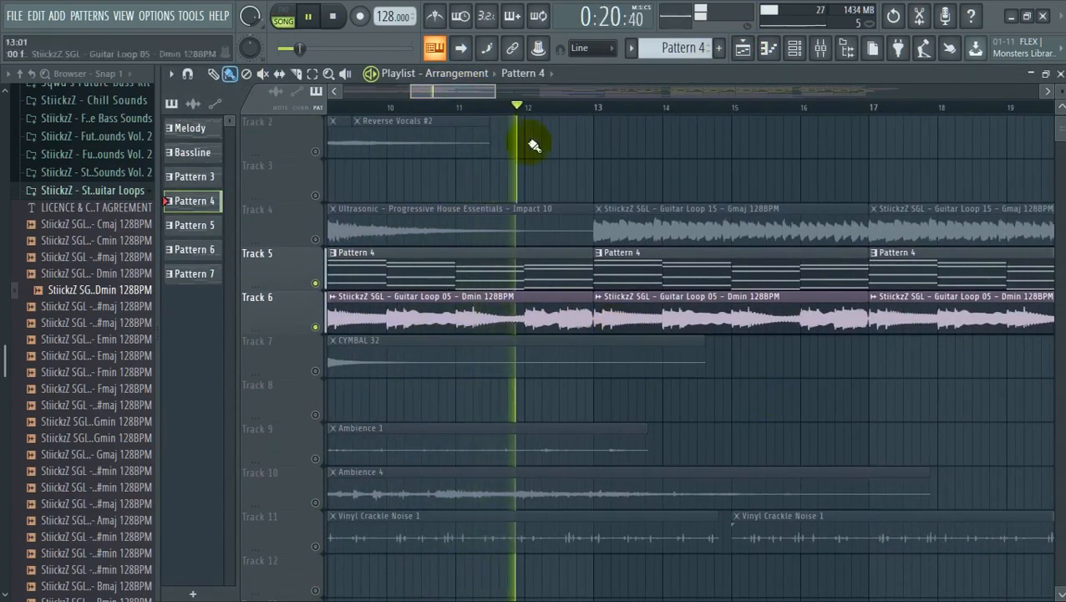
pyautogui.moveTo(464, 90); pyautogui.dragTo(479, 99)
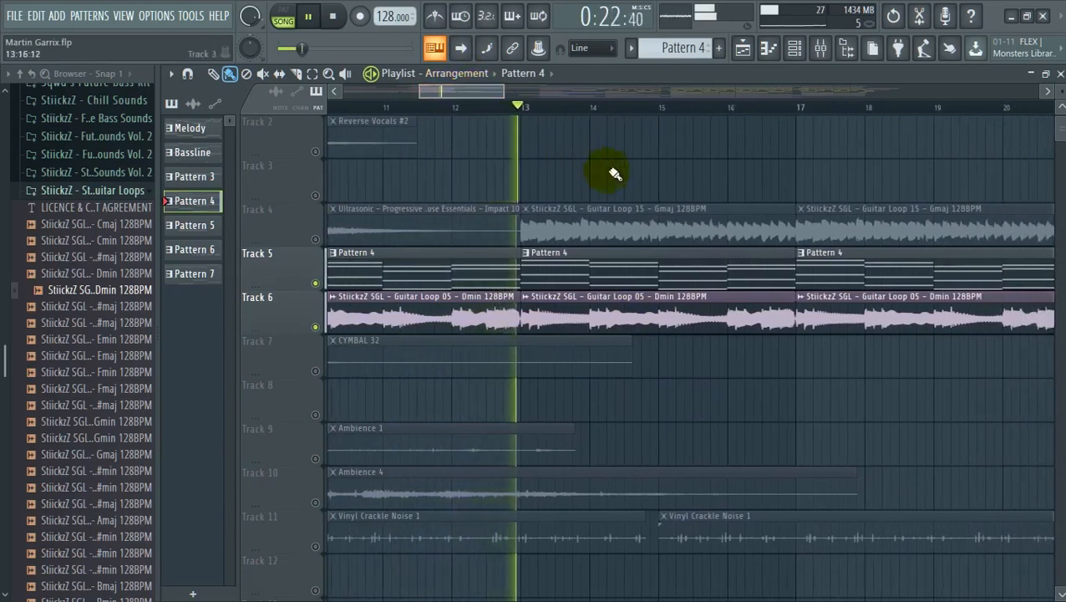
pyautogui.press('space')
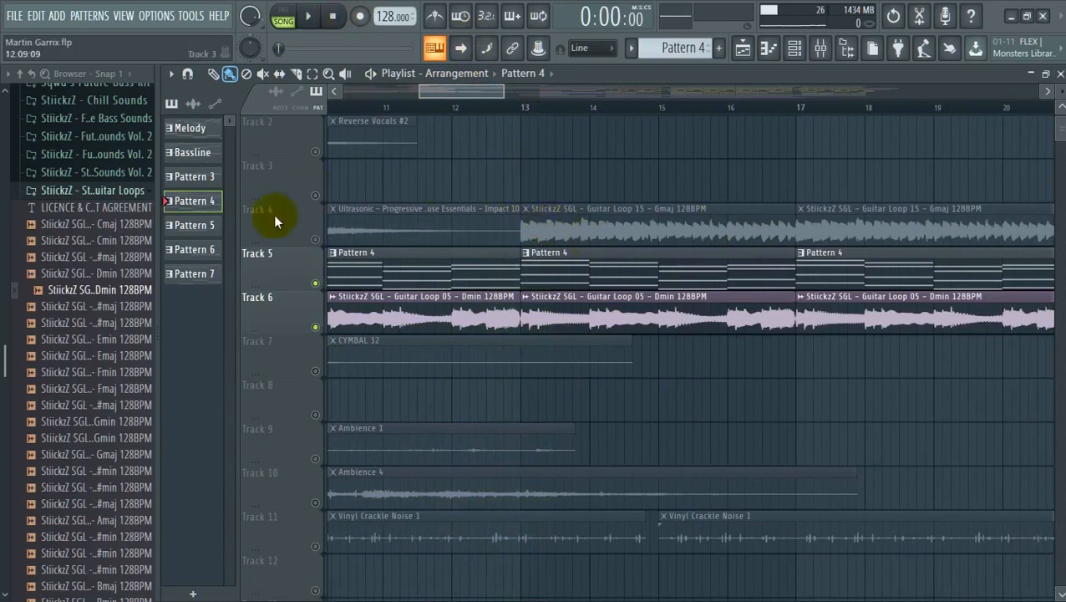
# Unmute Track 4, select its Guitar Loop 15 Gmaj clip and preview the same sample in the browser
pyautogui.click(316, 239)
pyautogui.click(604, 218)
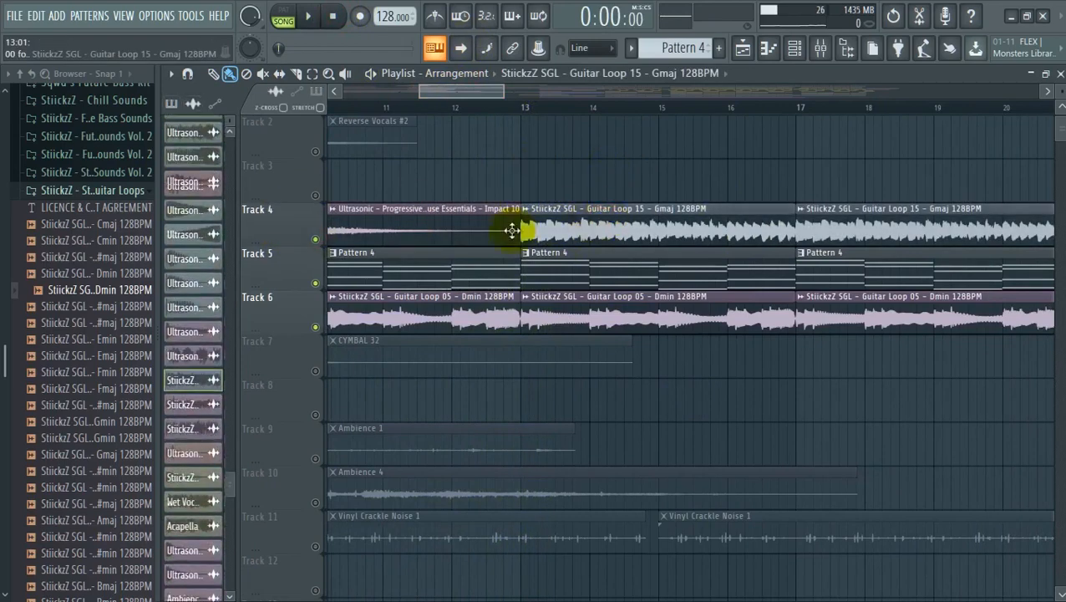
pyautogui.click(131, 455)
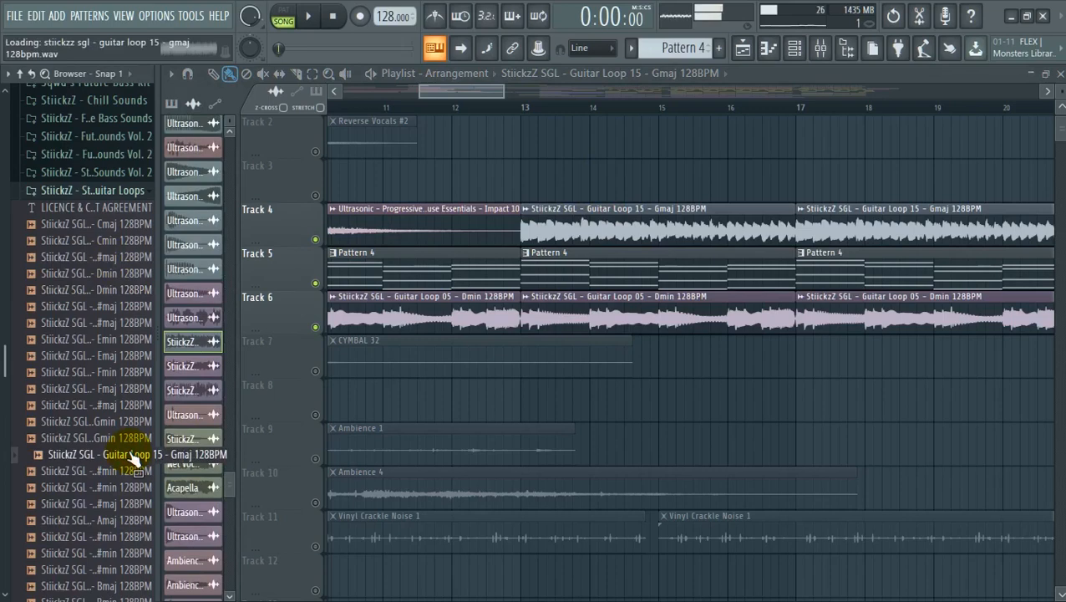
# Open the Guitar Loop 15 channel settings, then re-enable Fruity parametric EQ 2 on mixer track 14 and open its curve
pyautogui.moveTo(131, 461); pyautogui.dragTo(593, 235)
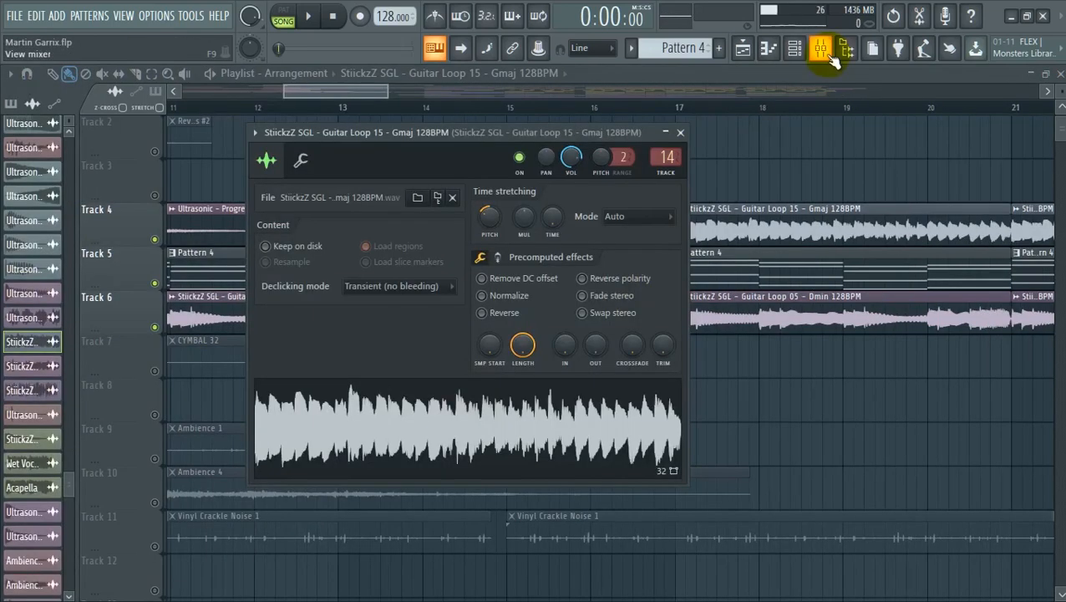
pyautogui.click(830, 55)
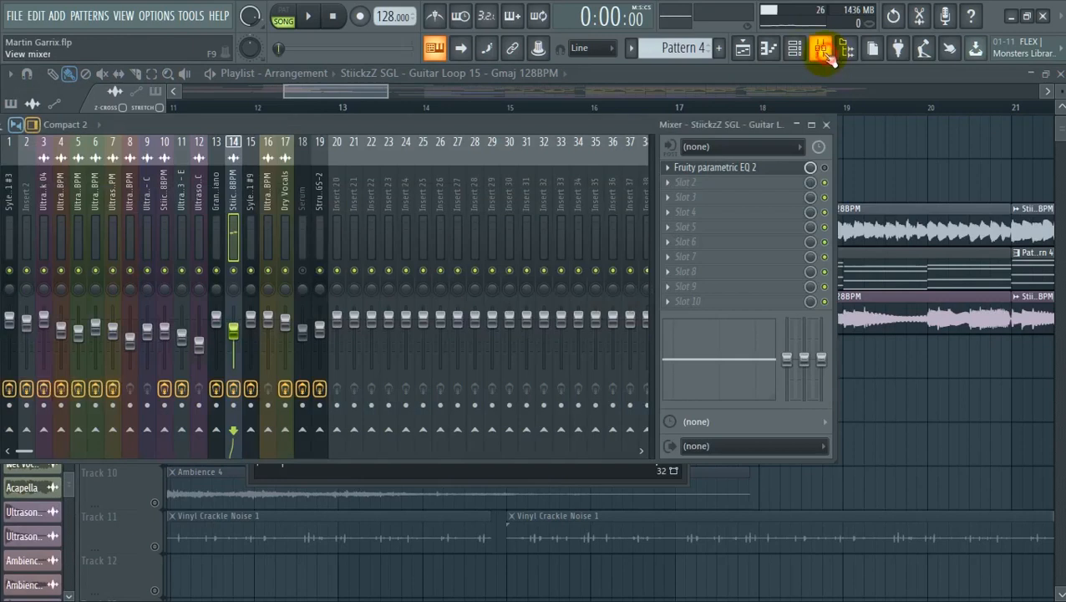
pyautogui.click(762, 170)
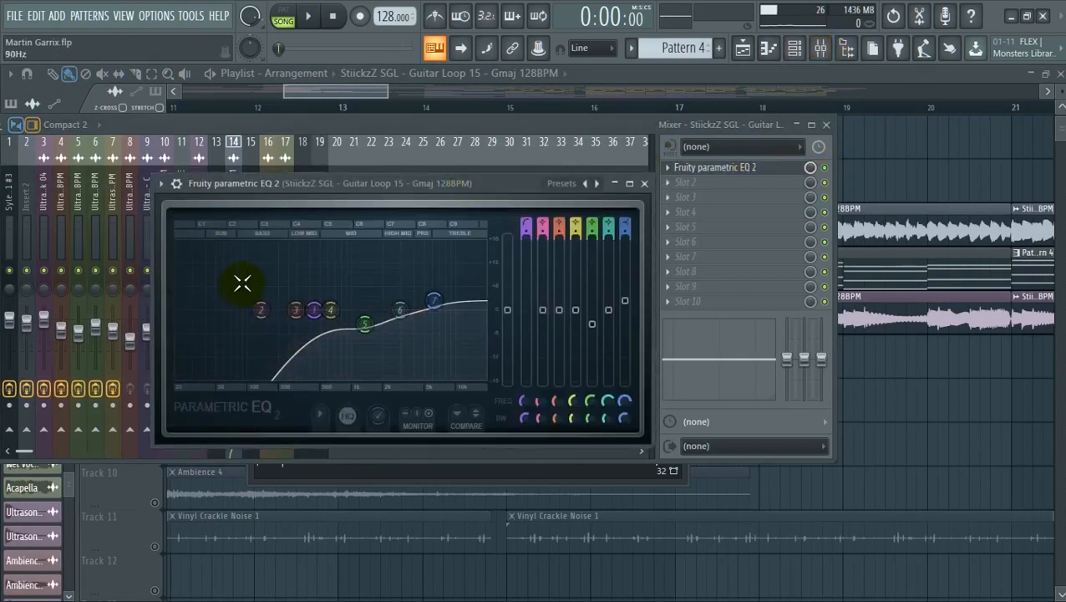
# Solo Track 4 and play Guitar Loop 15 alone from bar 13
pyautogui.click(387, 96)
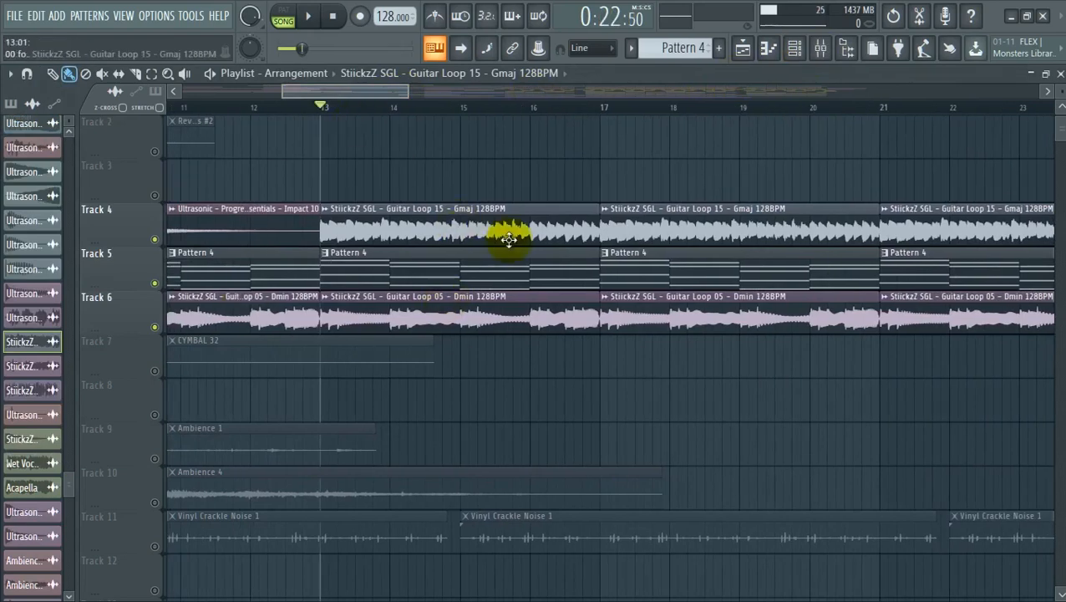
pyautogui.rightClick(154, 239)
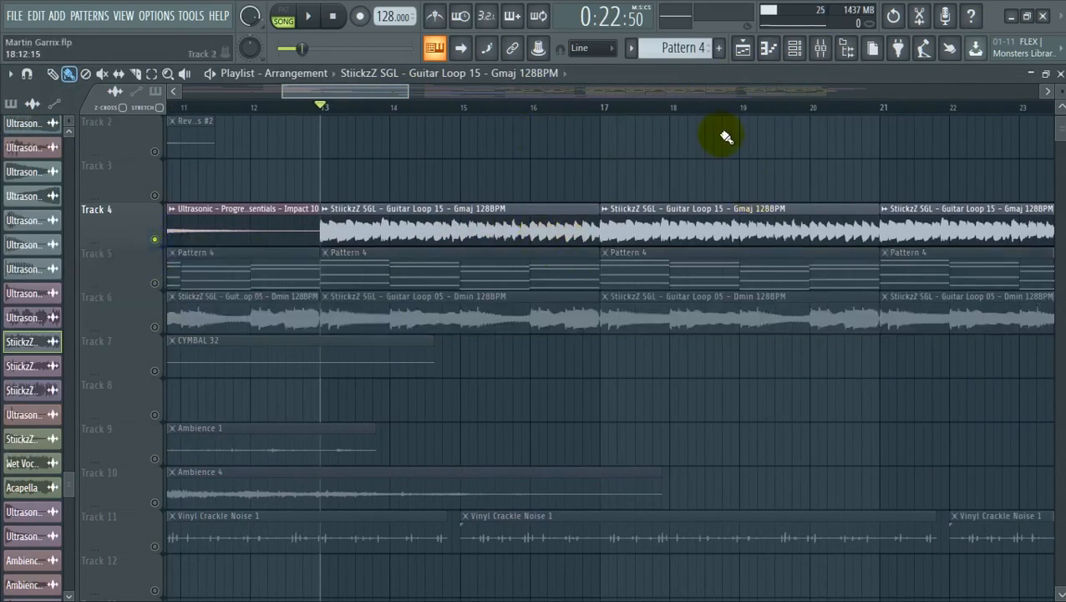
pyautogui.press('space')
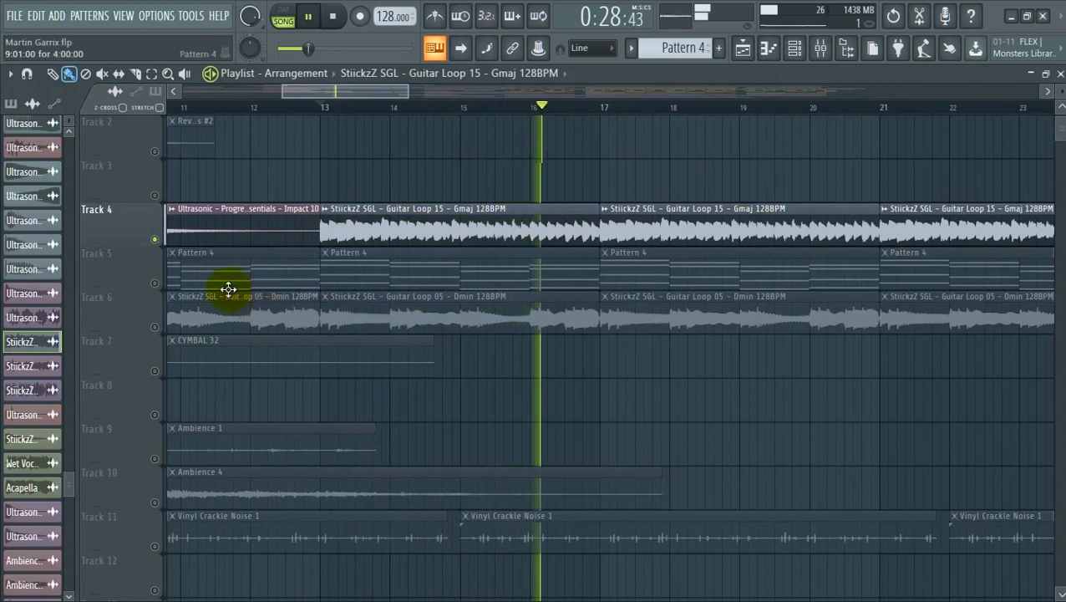
pyautogui.press('space')
# Unmute Tracks 5 and 6 and play the piano chords and both guitar loops together
pyautogui.click(156, 284)
pyautogui.click(155, 327)
pyautogui.press('space')
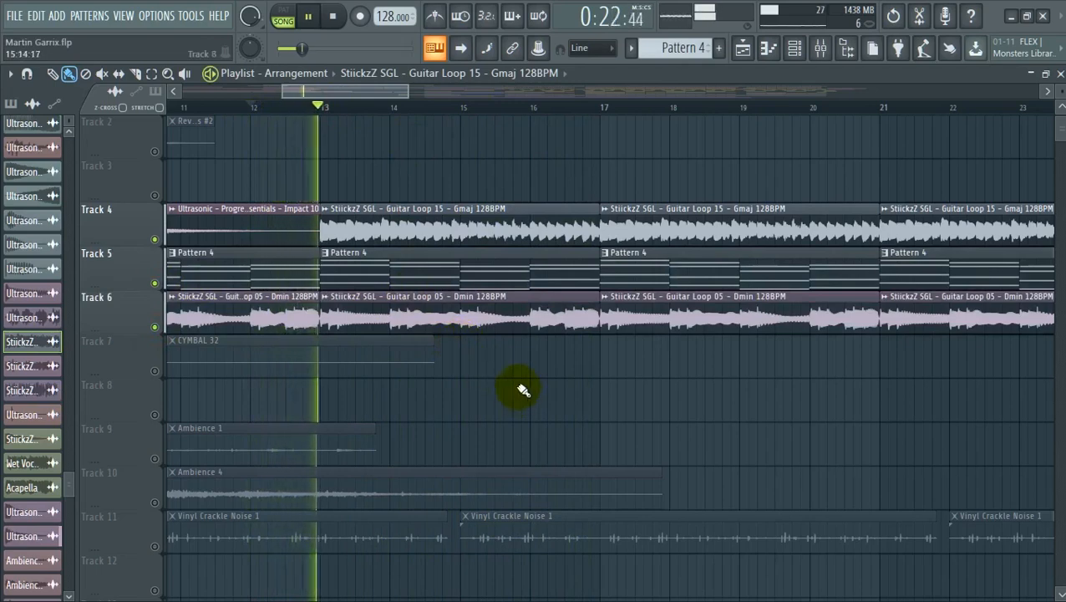
pyautogui.moveTo(408, 91); pyautogui.dragTo(476, 96)
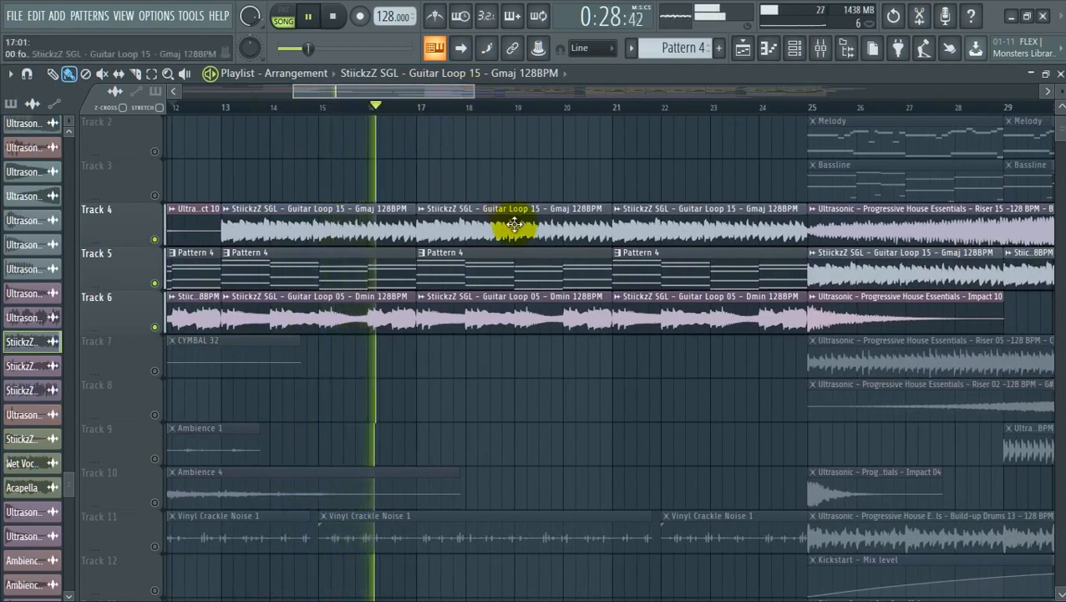
pyautogui.press('space')
pyautogui.click(339, 18)
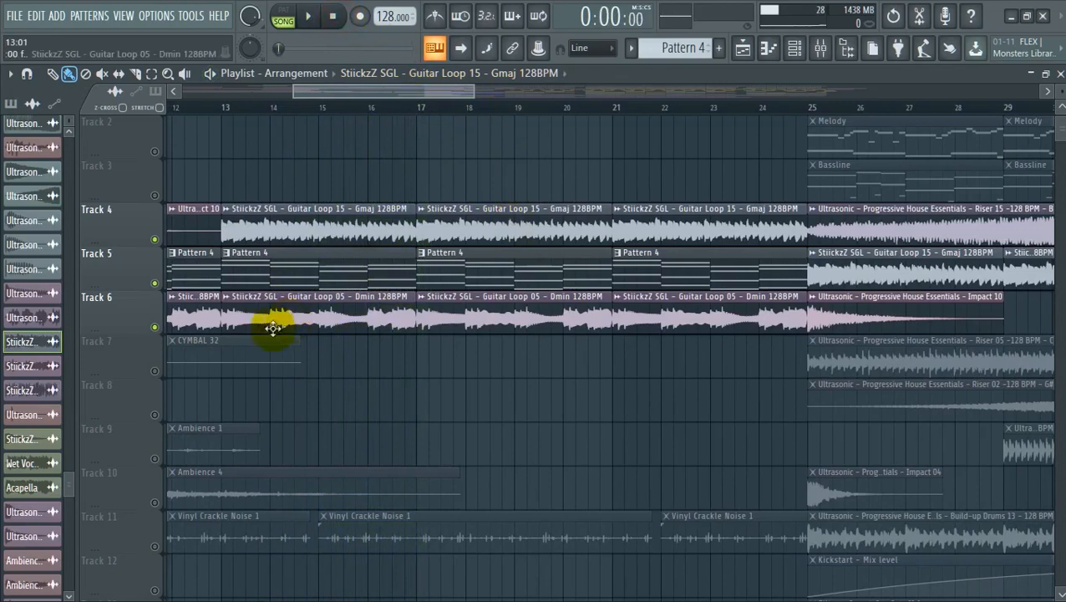
# Restore all playlist tracks from solo and select the Melody pattern on Track 2, with playback in pattern mode
pyautogui.rightClick(155, 328)
pyautogui.rightClick(156, 284)
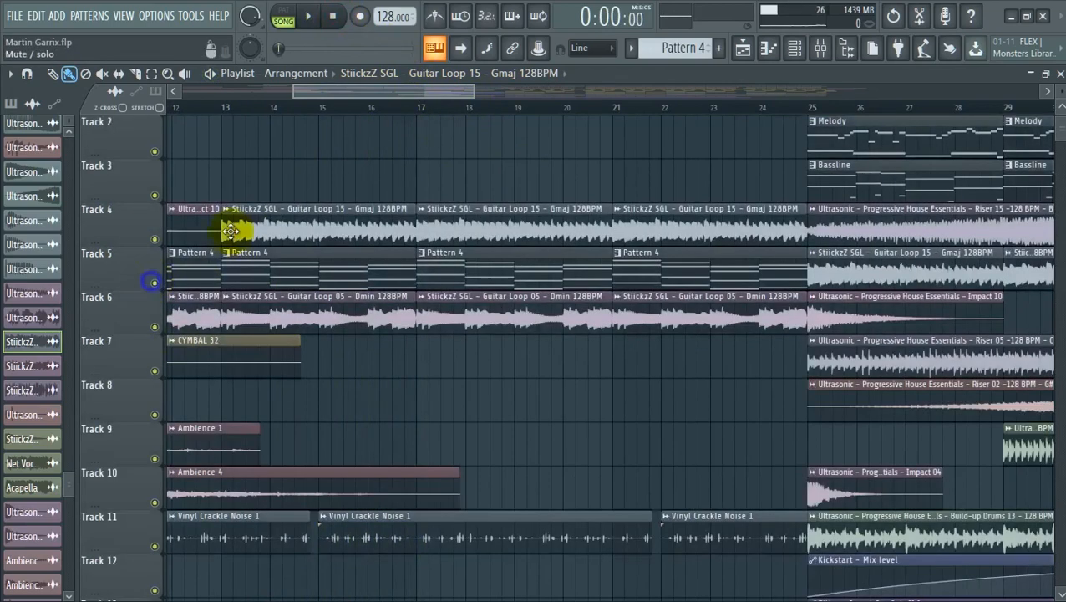
pyautogui.moveTo(452, 90); pyautogui.dragTo(765, 87)
pyautogui.click(562, 183)
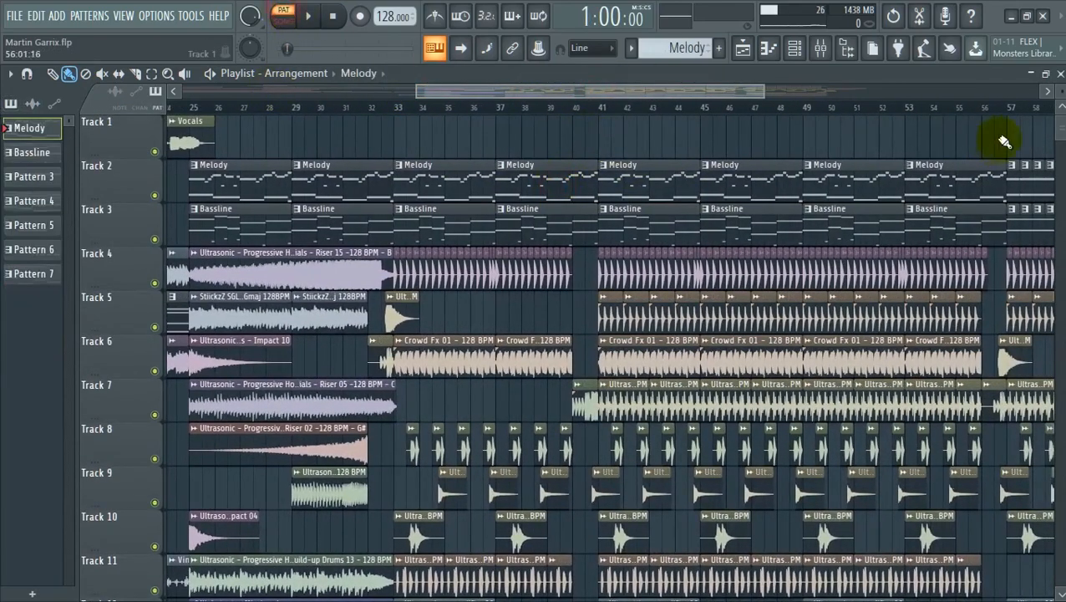
# Close the playlist and open the Sylenth1 synth from the channel rack to view its Chameleon Saw lead
pyautogui.click(1060, 73)
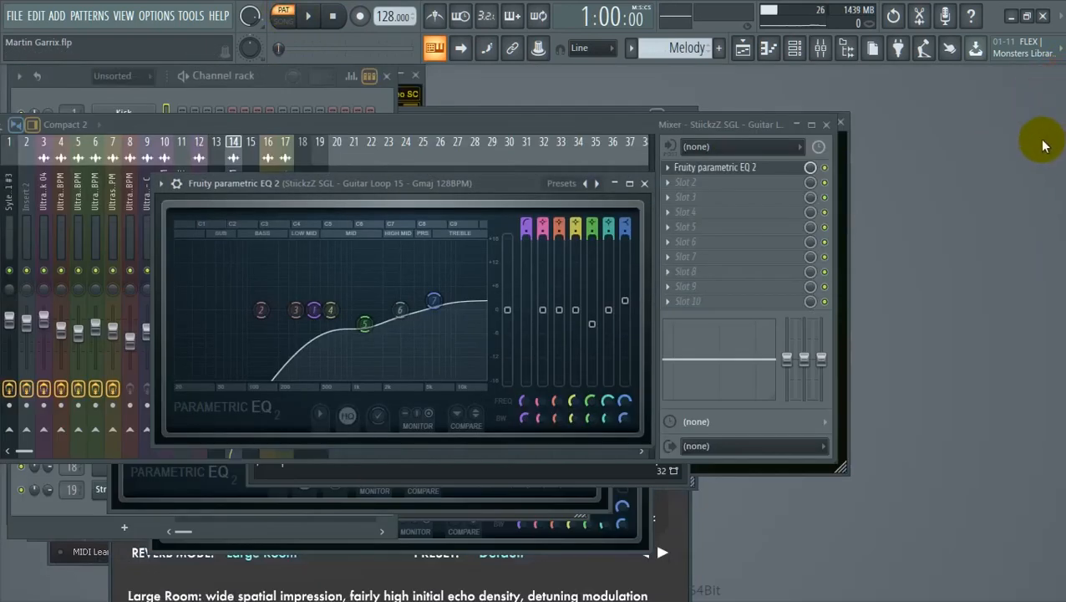
pyautogui.press('F6')
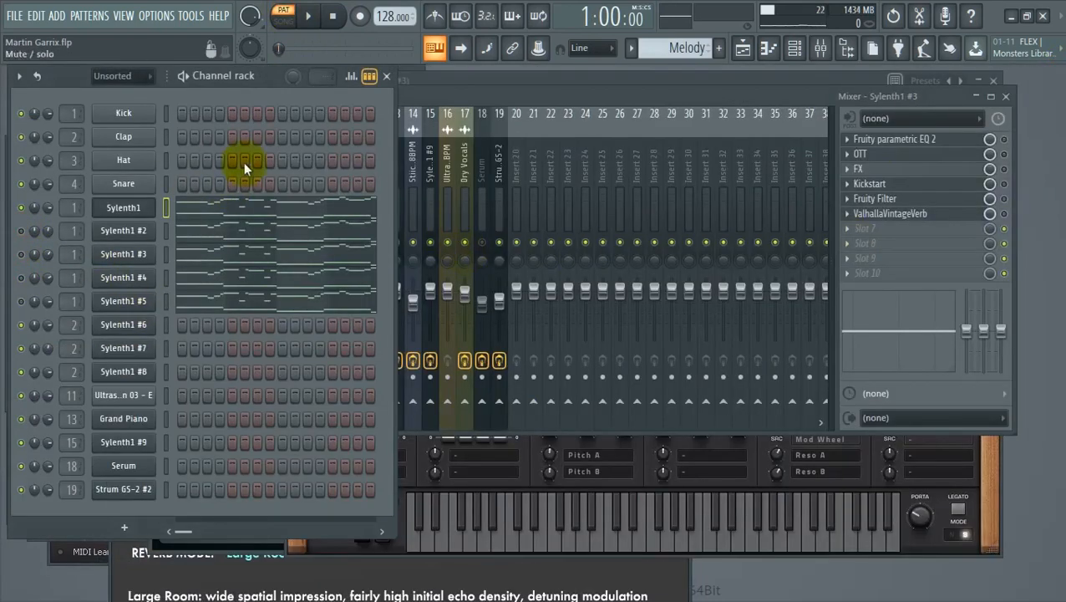
pyautogui.click(124, 206)
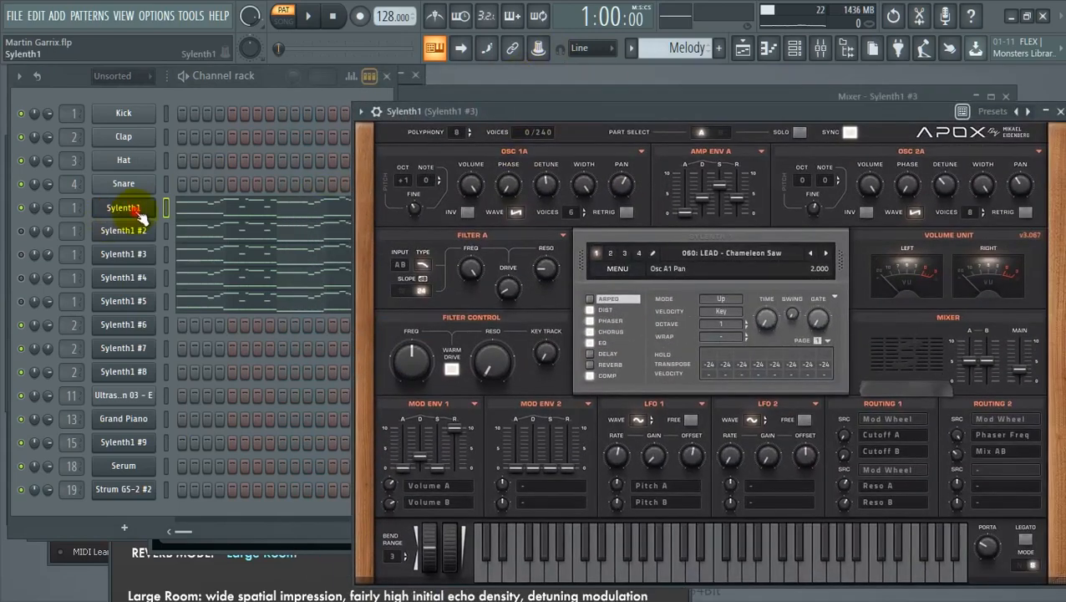
pyautogui.click(139, 209)
pyautogui.click(142, 213)
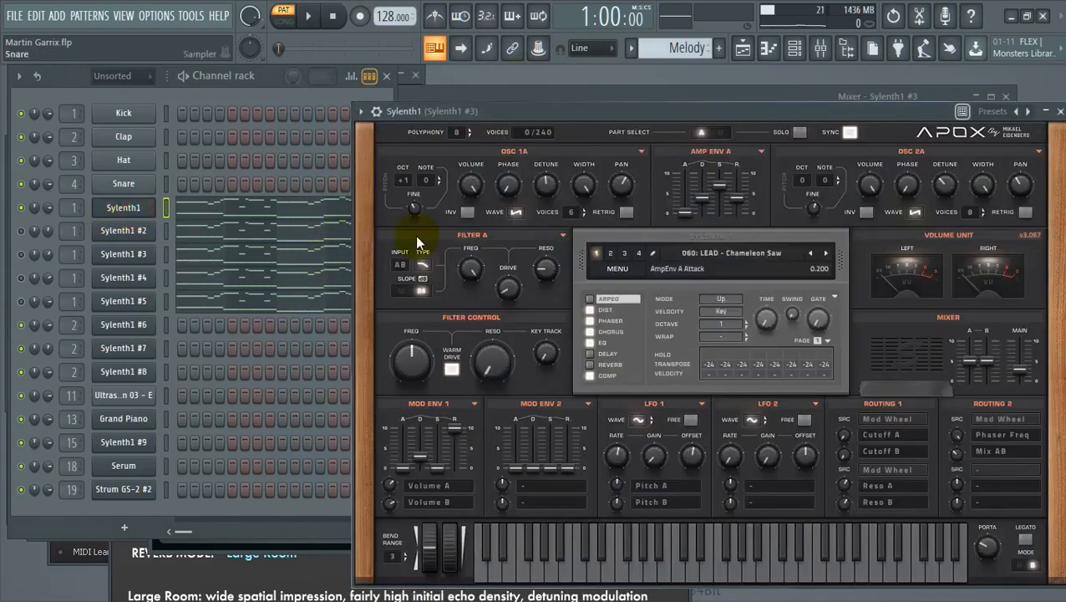
# Open the Sylenth1 channel's melody notes in the piano roll and play the pattern
pyautogui.rightClick(216, 211)
pyautogui.click(284, 209)
pyautogui.scroll(3, 409, 252)
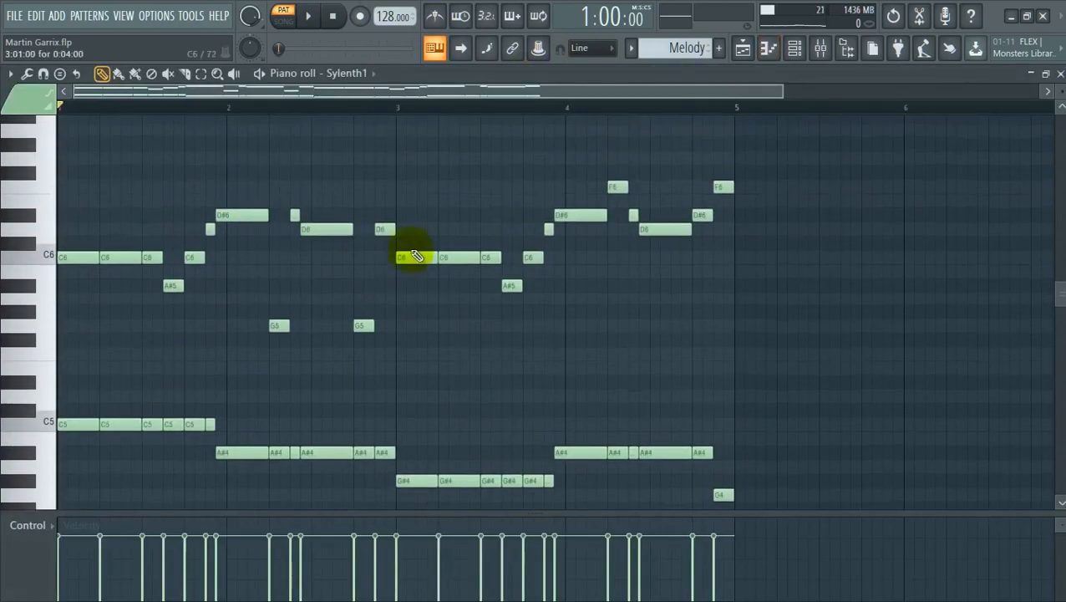
pyautogui.click(780, 86)
pyautogui.scroll(-3, 518, 338)
pyautogui.press('space')
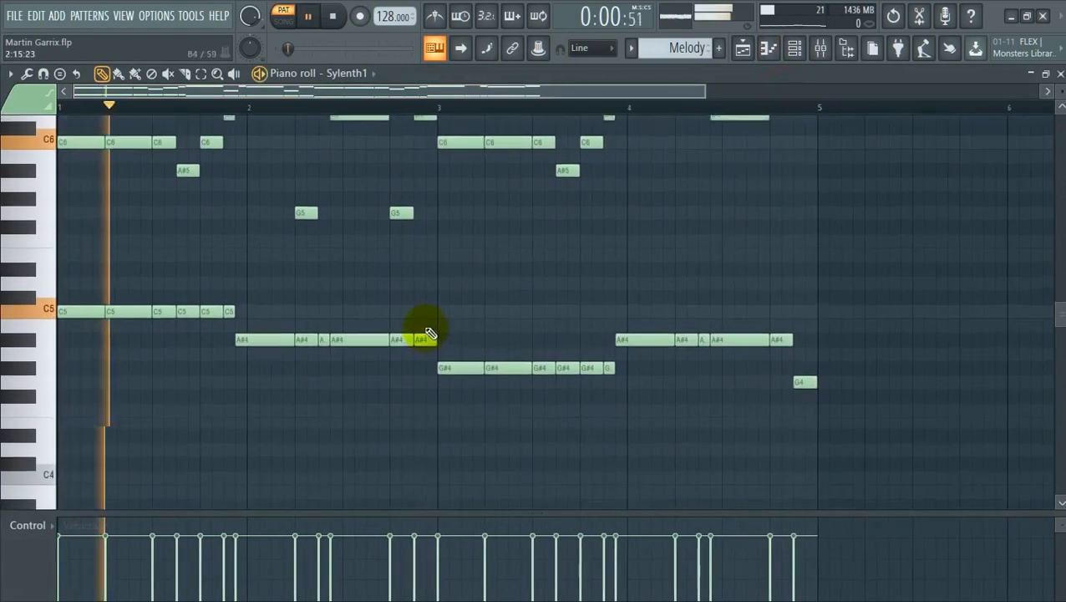
pyautogui.scroll(2, 427, 331)
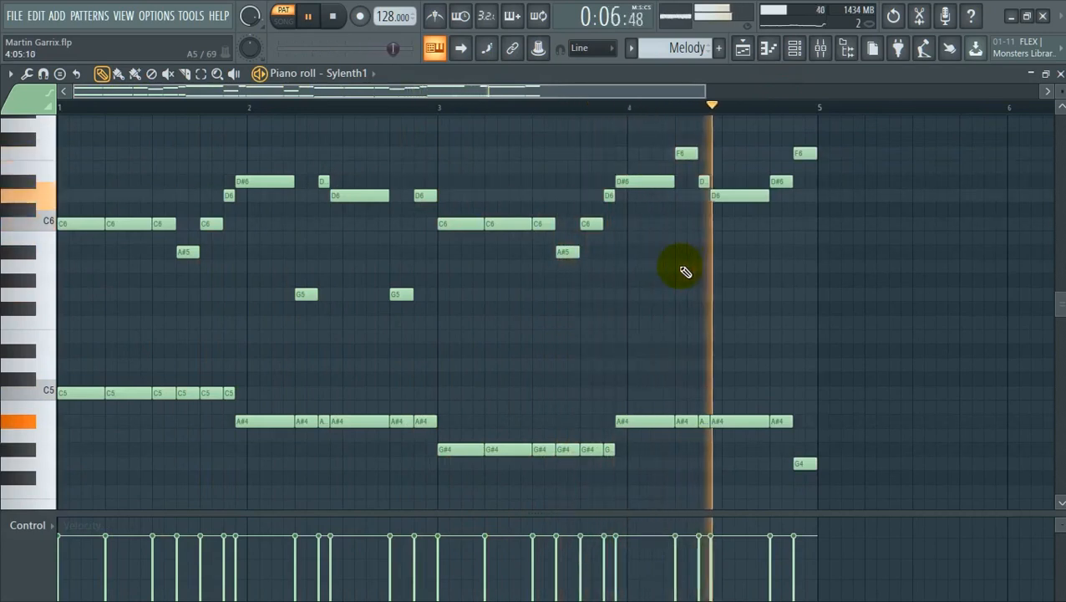
pyautogui.press('space')
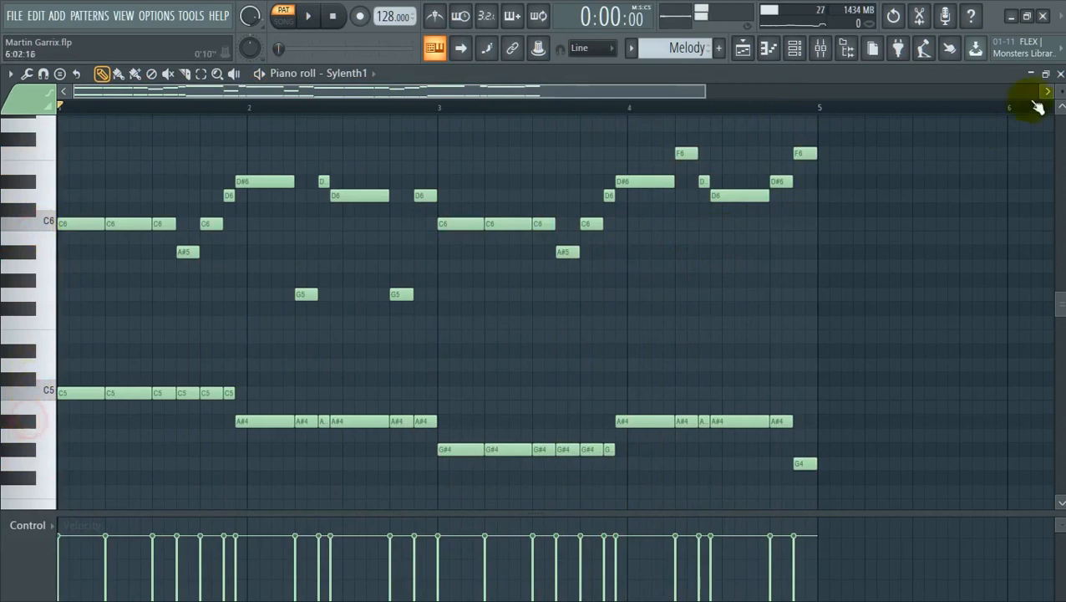
# Close the piano roll, open the Sylenth1 #2 synth and play that melody layer alone
pyautogui.click(1060, 74)
pyautogui.click(820, 48)
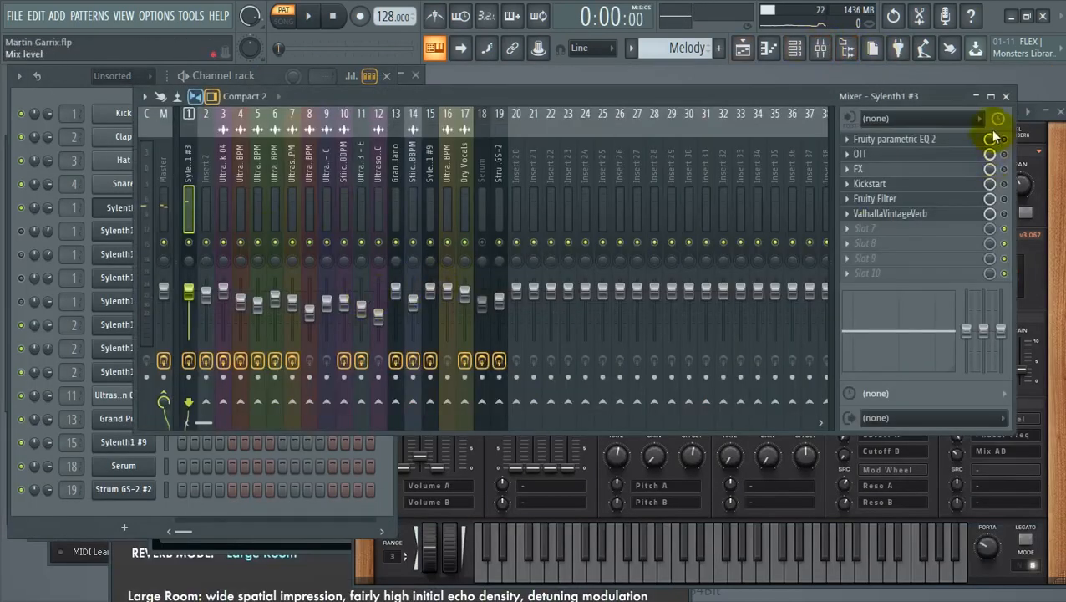
pyautogui.click(266, 76)
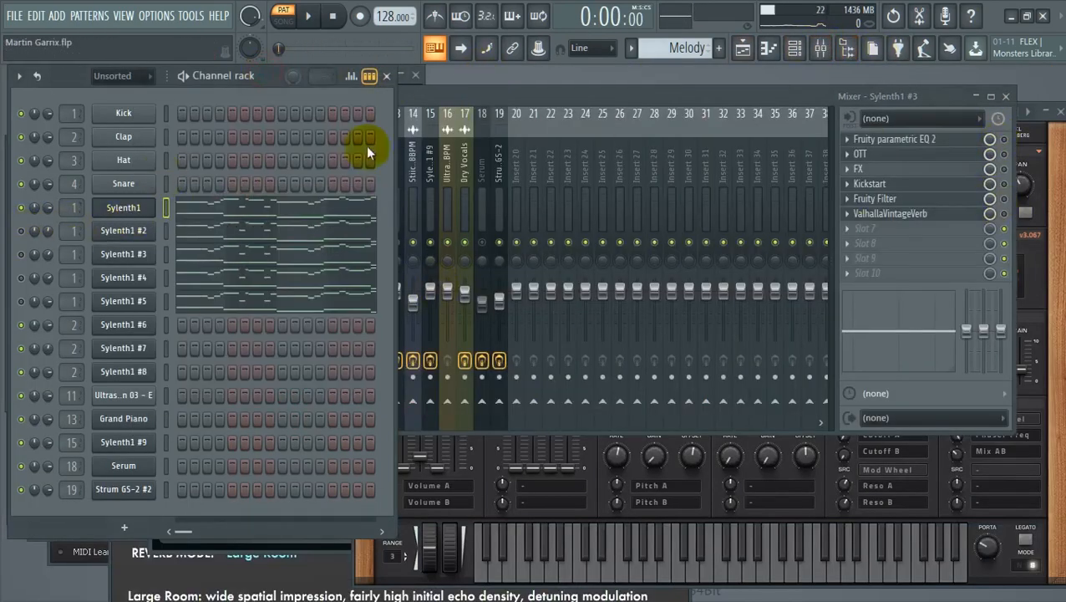
pyautogui.click(137, 236)
pyautogui.press('space')
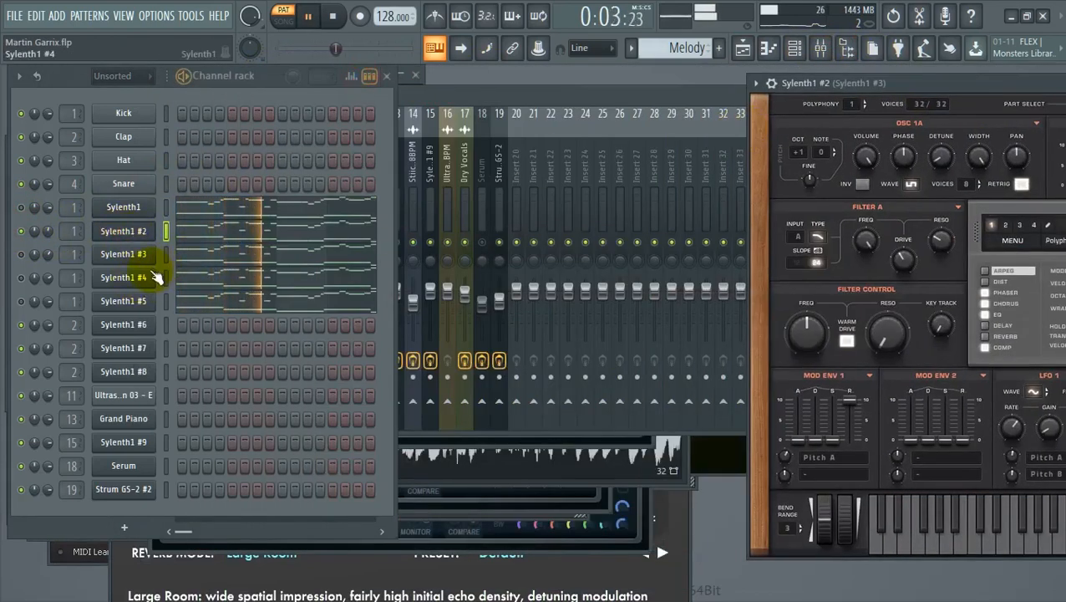
pyautogui.press('space')
# Audition the Sylenth1 #3 and Sylenth1 #4 melody layers one after the other, each on its own
pyautogui.click(23, 233)
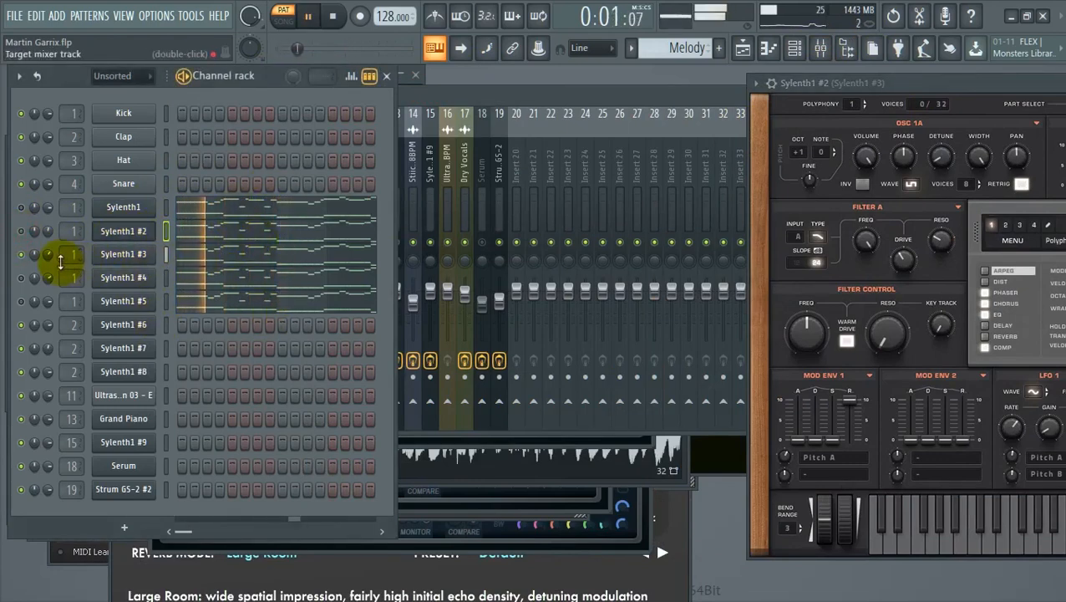
pyautogui.press('space')
pyautogui.click(23, 278)
pyautogui.press('space')
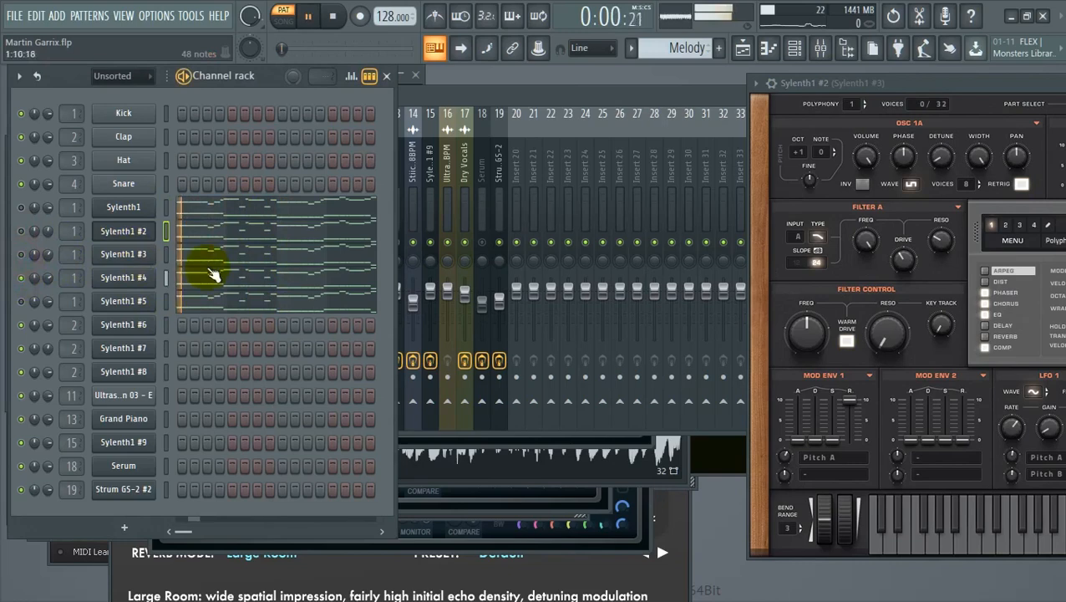
pyautogui.press('space')
pyautogui.click(23, 279)
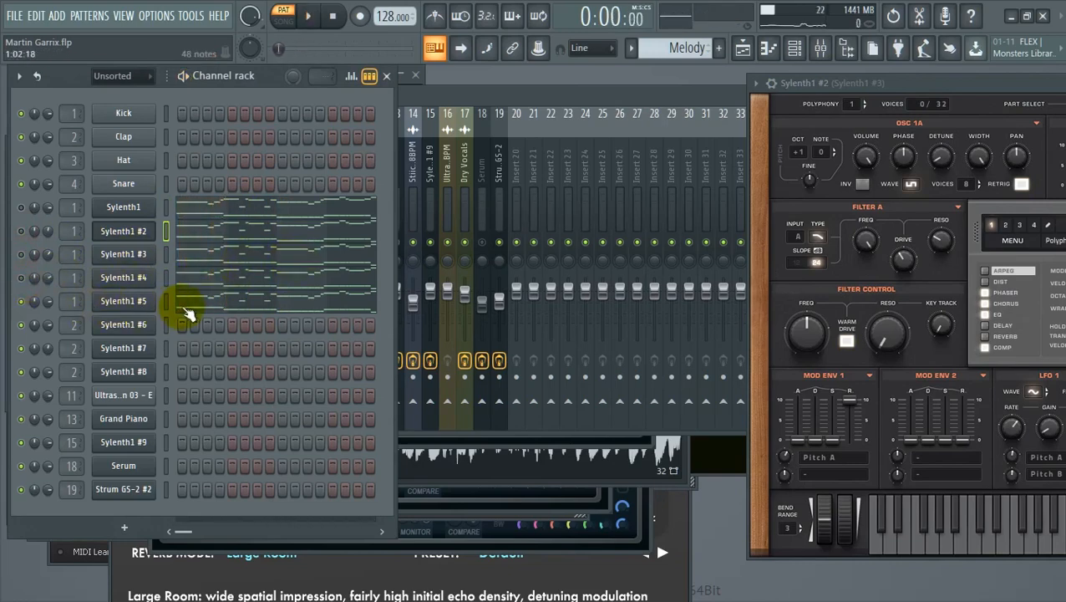
# Play the Sylenth1 #5 layer alone and open its synth to view the Ultrasonic LD Jungle preset
pyautogui.press('space')
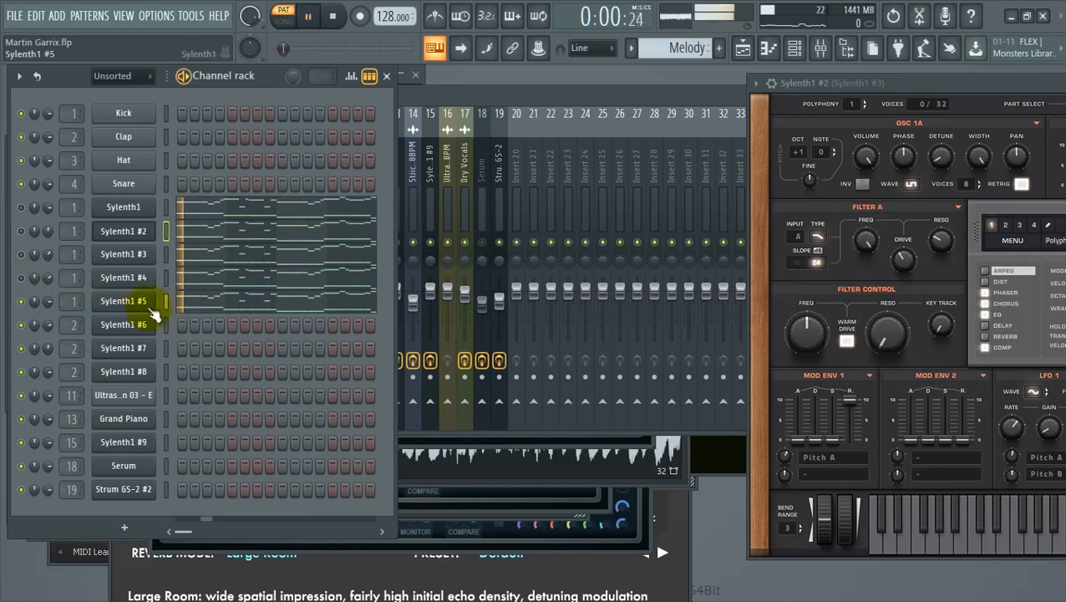
pyautogui.click(143, 310)
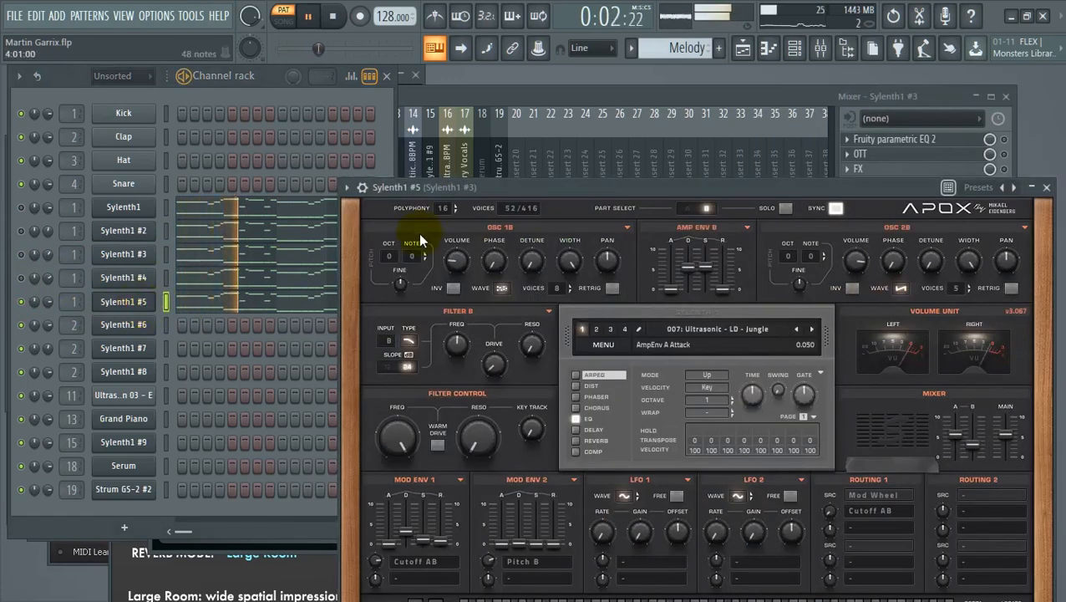
pyautogui.press('space')
# Unmute all five Sylenth1 melody channels and play them together without the mixer effects
pyautogui.rightClick(23, 277)
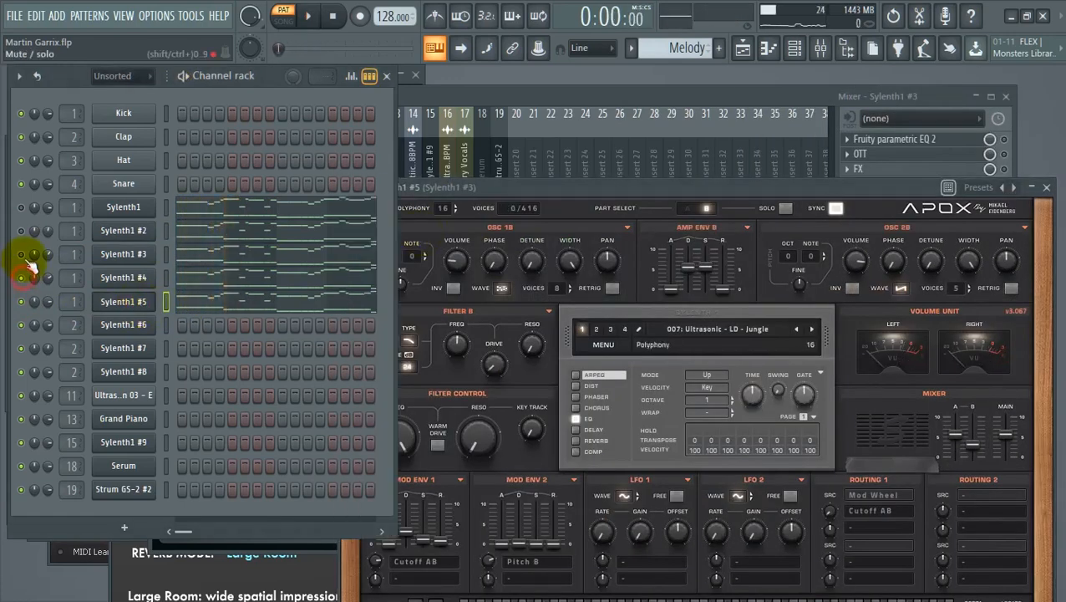
pyautogui.click(821, 50)
pyautogui.click(395, 360)
pyautogui.press('space')
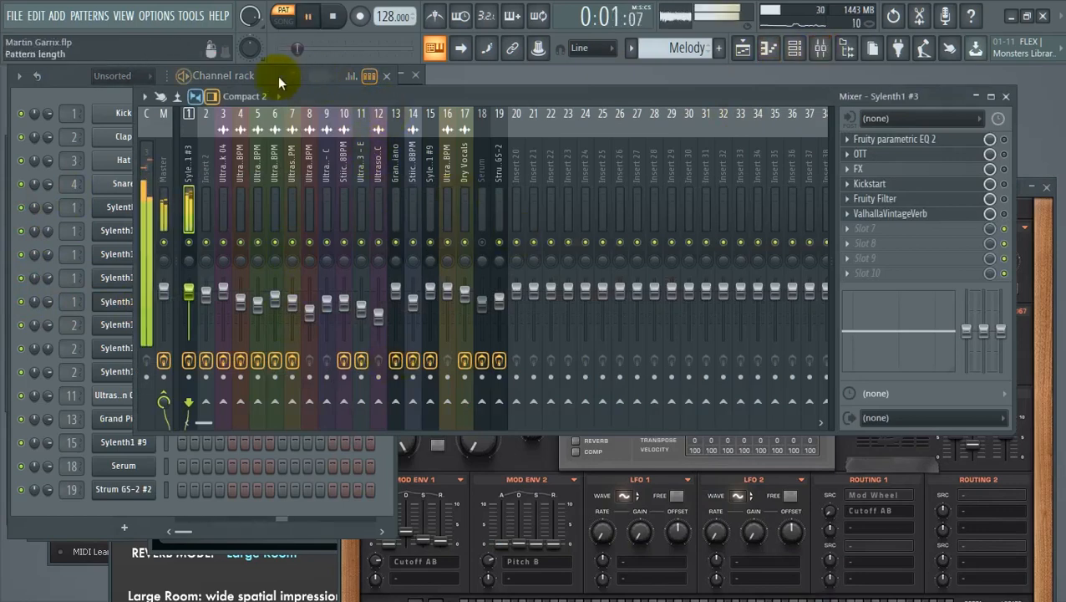
pyautogui.click(277, 76)
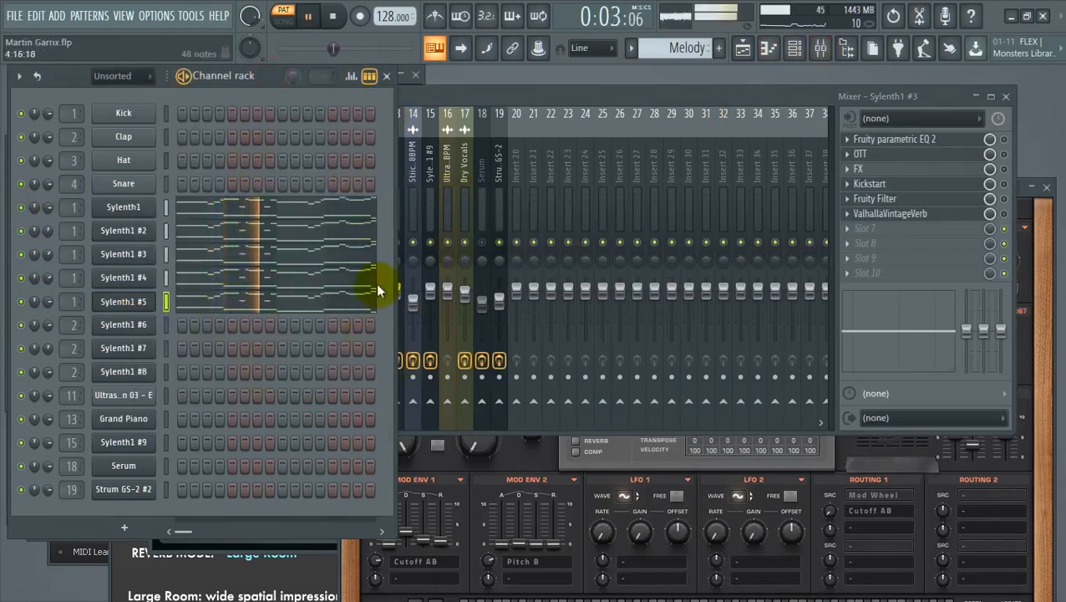
pyautogui.press('space')
# Re-enable all effects on the Sylenth1 #3 mixer track and open its Fruity parametric EQ 2
pyautogui.click(462, 98)
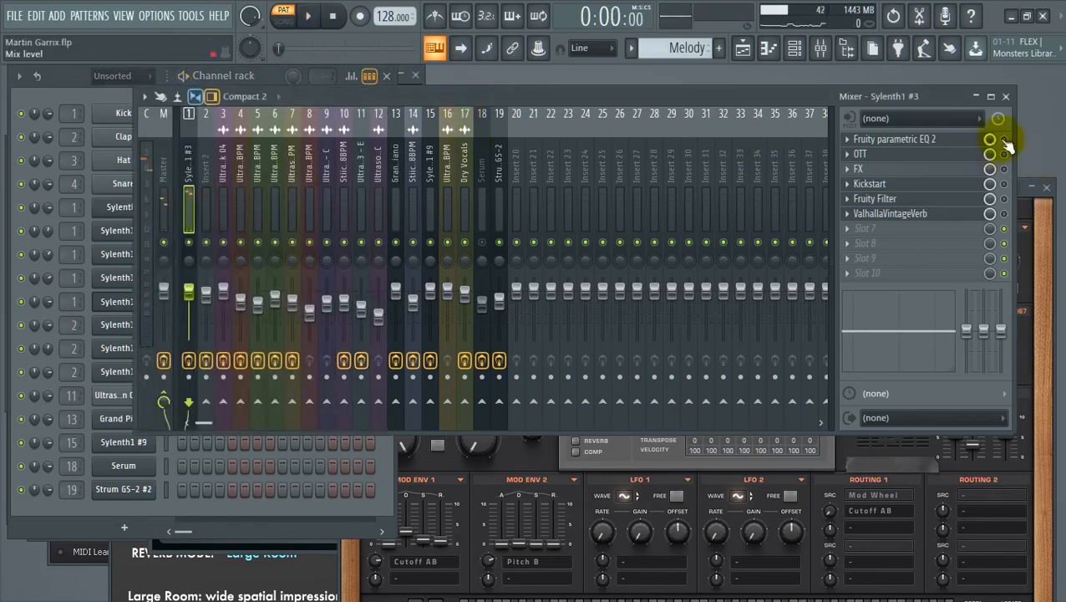
pyautogui.click(938, 143)
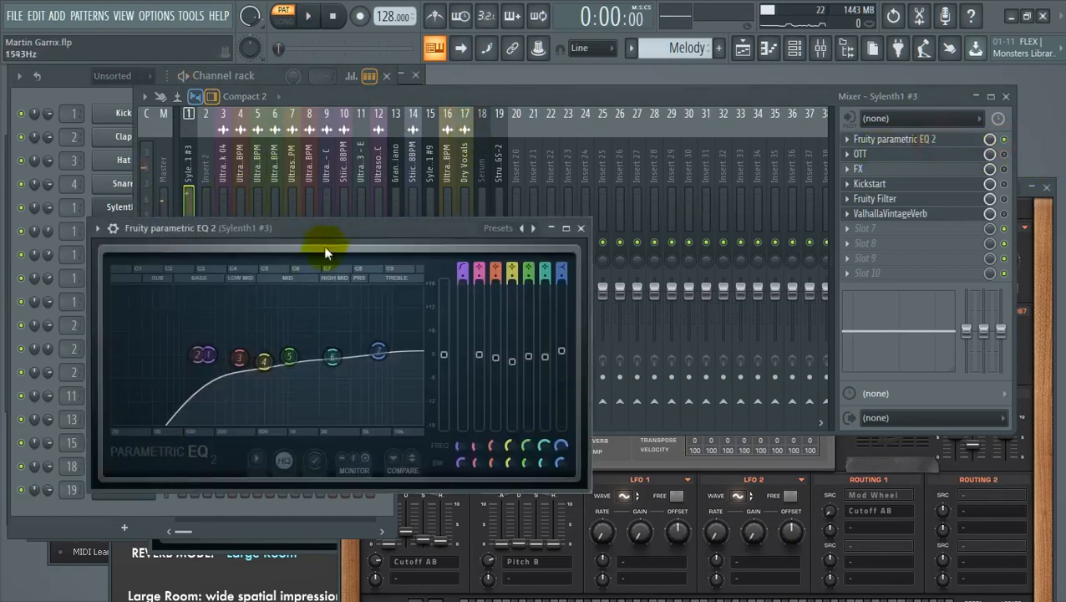
pyautogui.moveTo(334, 231); pyautogui.dragTo(531, 182)
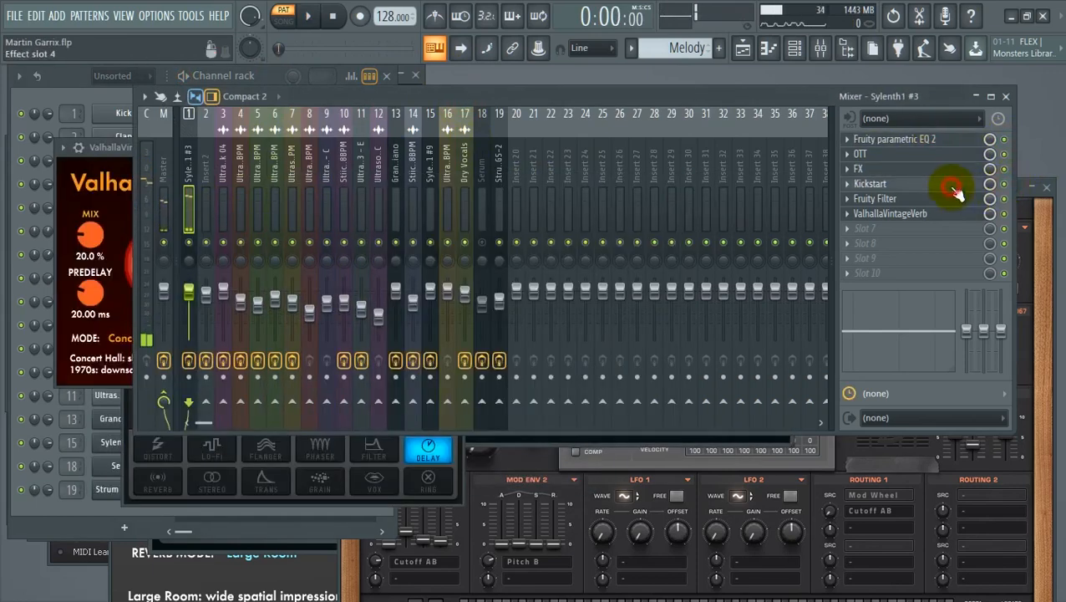
# Open Kickstart on the Sylenth1 #3 mixer track and play the layered melody with the sidechain curve in view
pyautogui.click(955, 192)
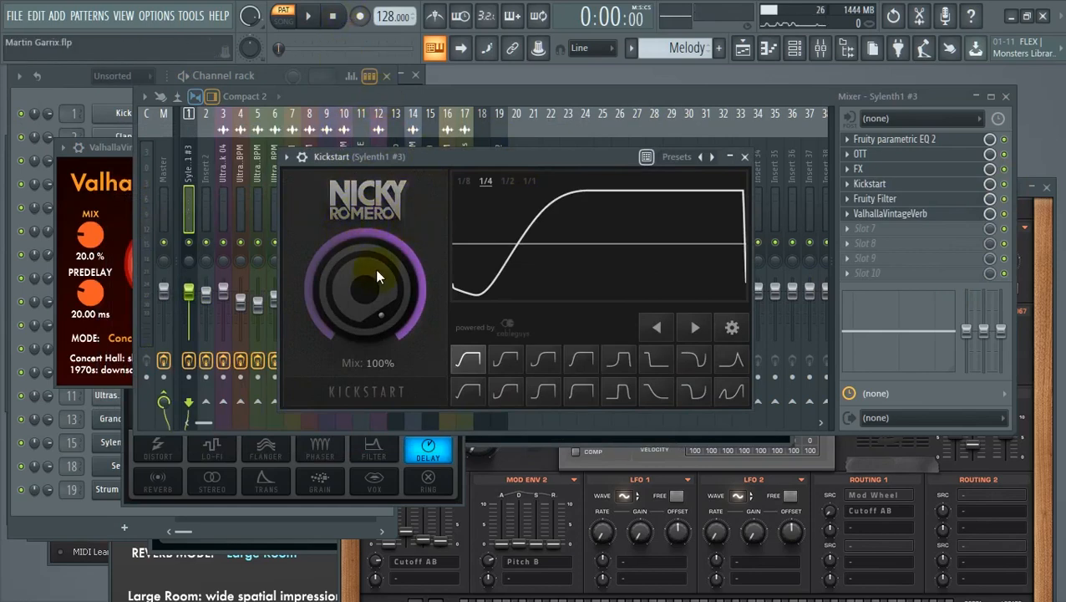
pyautogui.moveTo(480, 153); pyautogui.dragTo(497, 136)
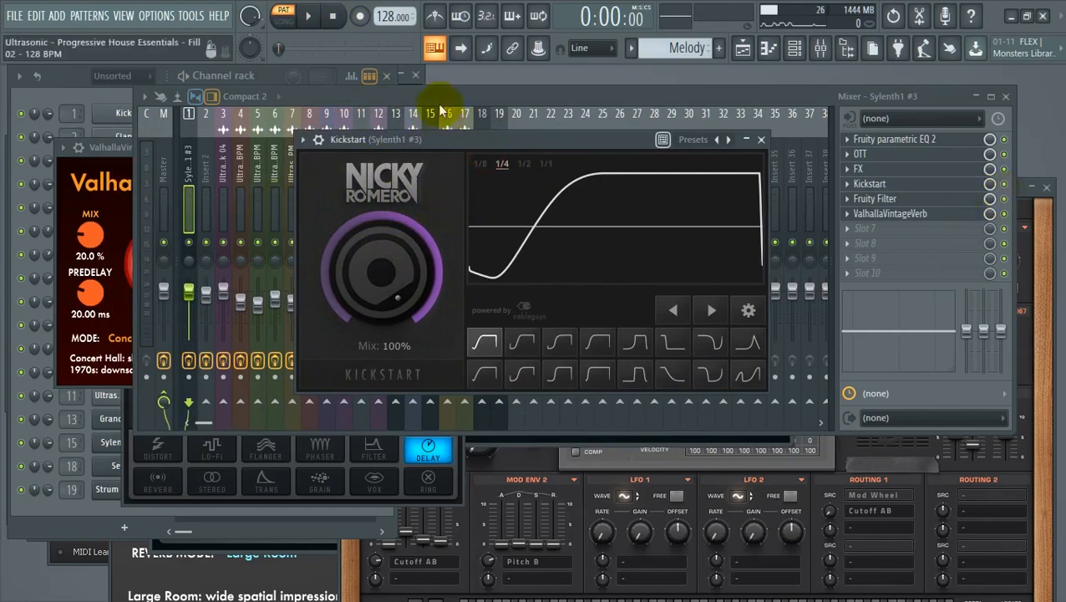
pyautogui.moveTo(497, 142); pyautogui.dragTo(437, 153)
pyautogui.click(263, 74)
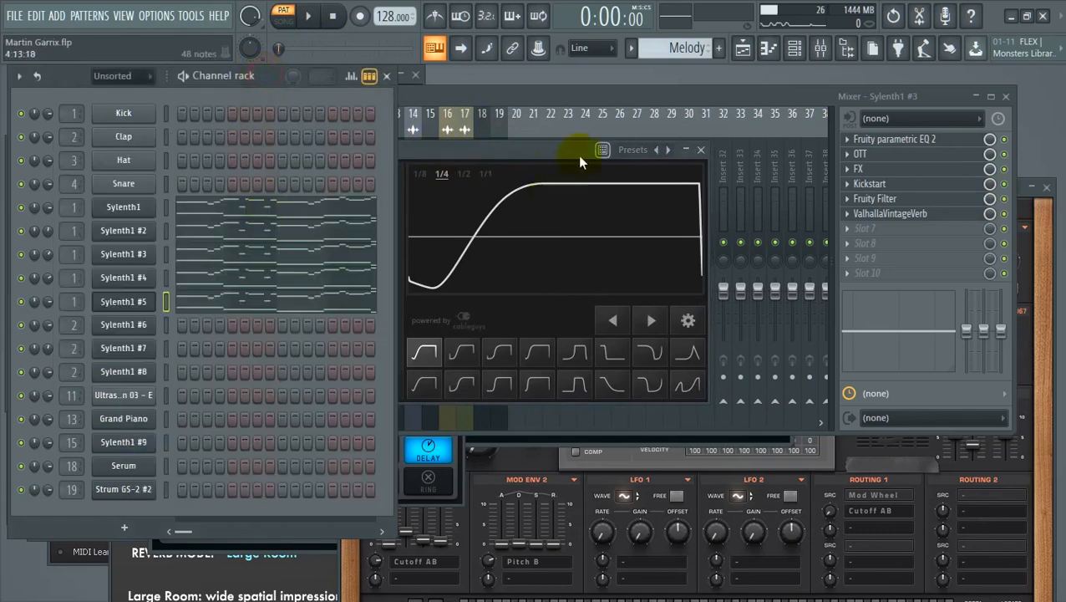
pyautogui.moveTo(577, 154); pyautogui.dragTo(635, 131)
pyautogui.press('space')
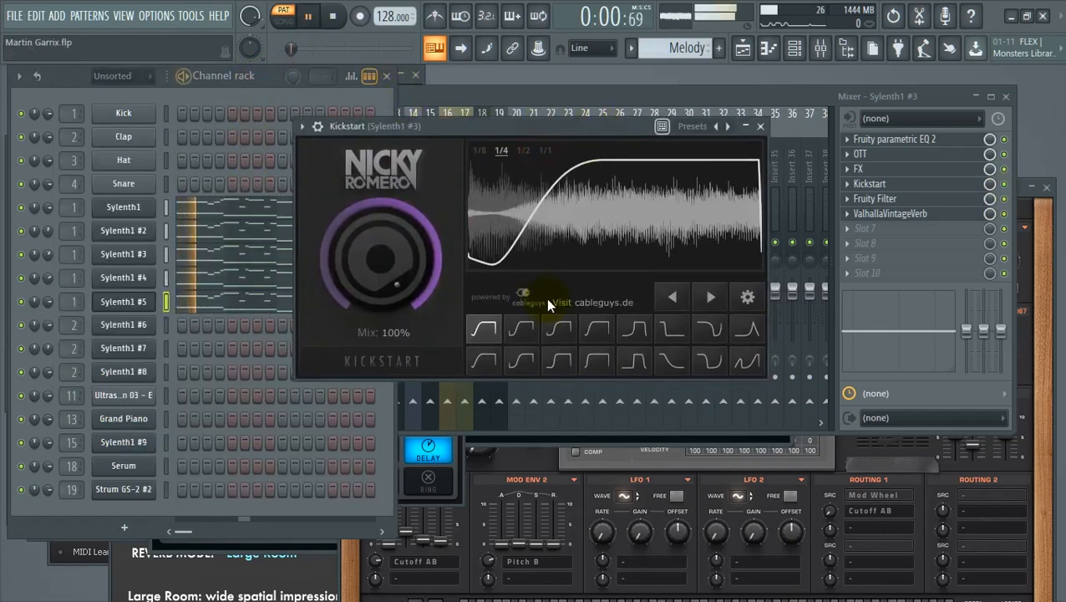
# Toggle Fruity parametric EQ 2 during playback to compare the sound, view its curve, and stop the melody
pyautogui.click(1007, 139)
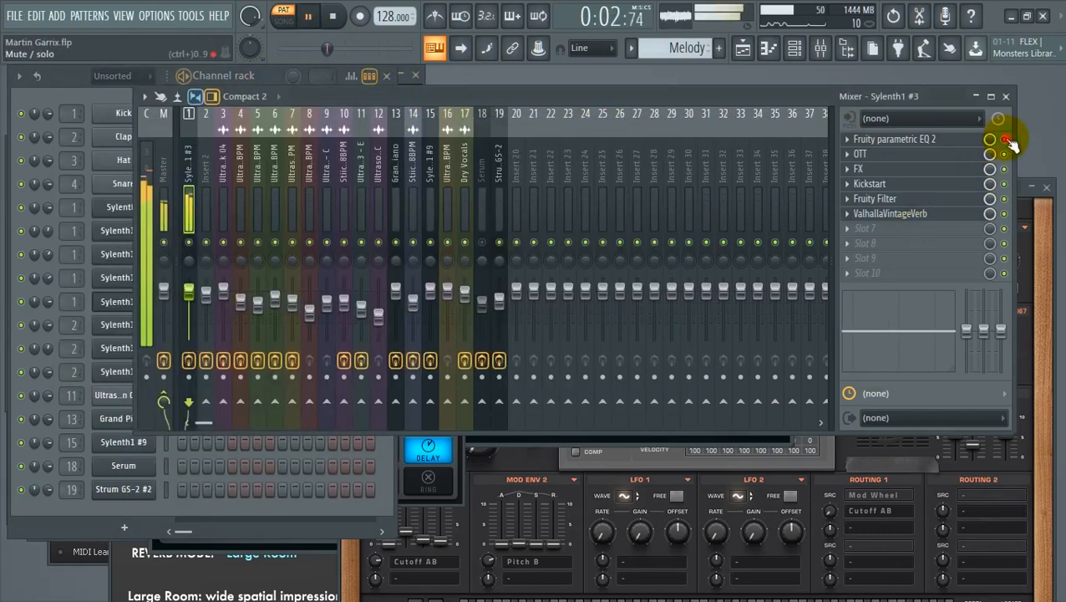
pyautogui.click(924, 140)
pyautogui.click(1007, 141)
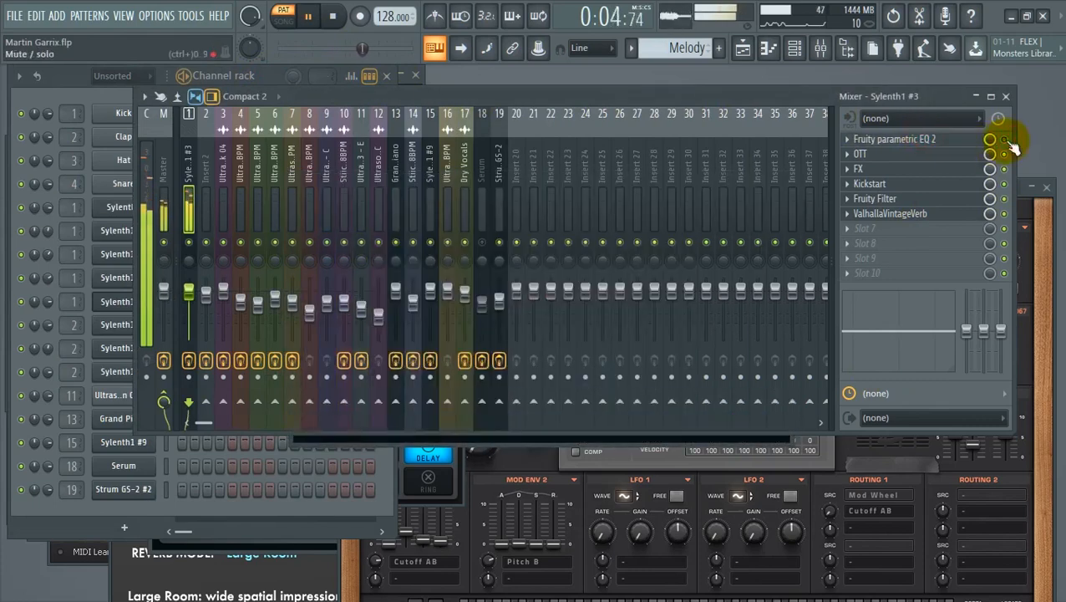
pyautogui.click(931, 140)
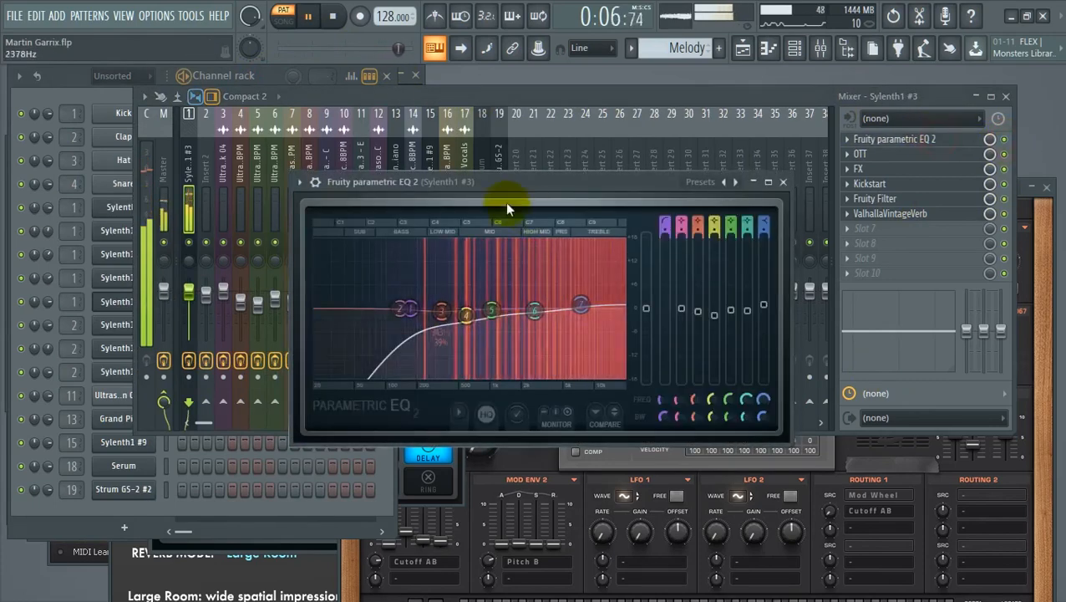
pyautogui.click(500, 186)
pyautogui.moveTo(592, 155); pyautogui.dragTo(592, 153)
pyautogui.click(341, 20)
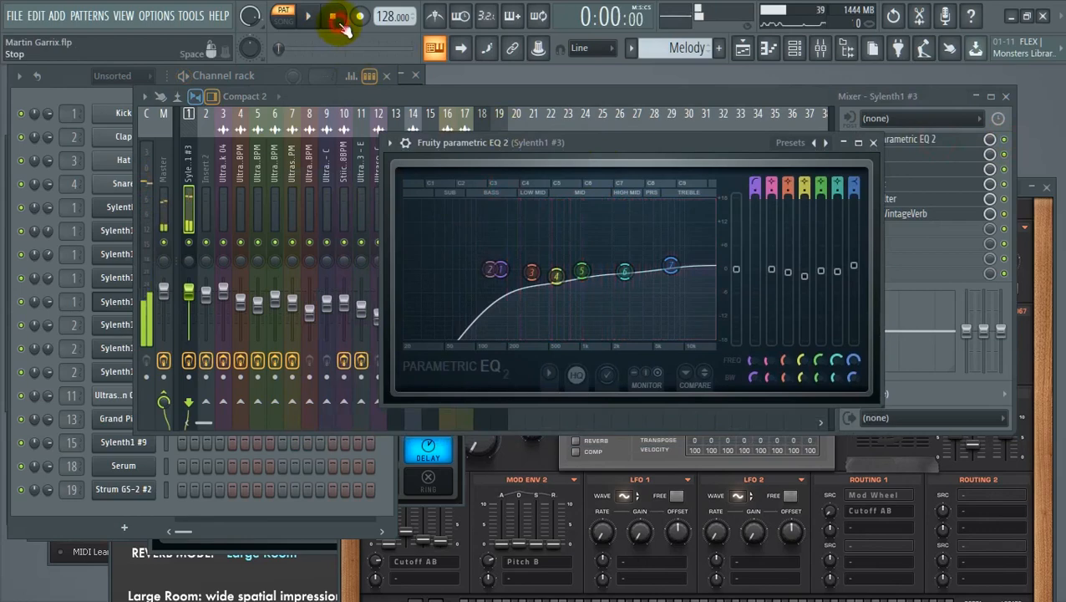
# View the melody's Fruity parametric EQ 2 curve beside the channel rack, then close the equalizer window
pyautogui.click(270, 80)
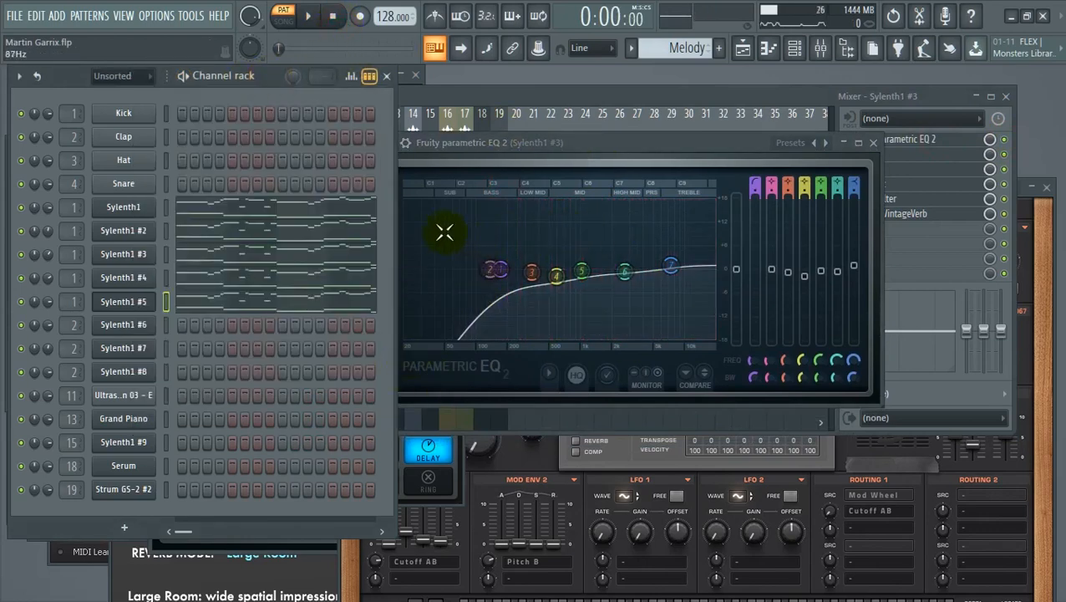
pyautogui.moveTo(541, 142); pyautogui.dragTo(561, 69)
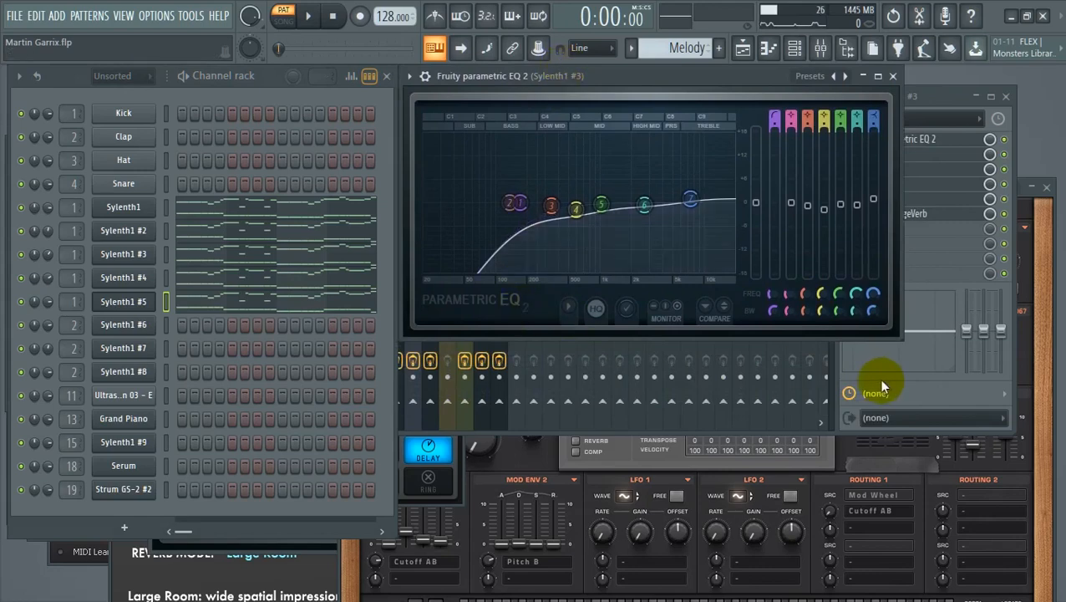
pyautogui.moveTo(901, 338); pyautogui.dragTo(647, 269)
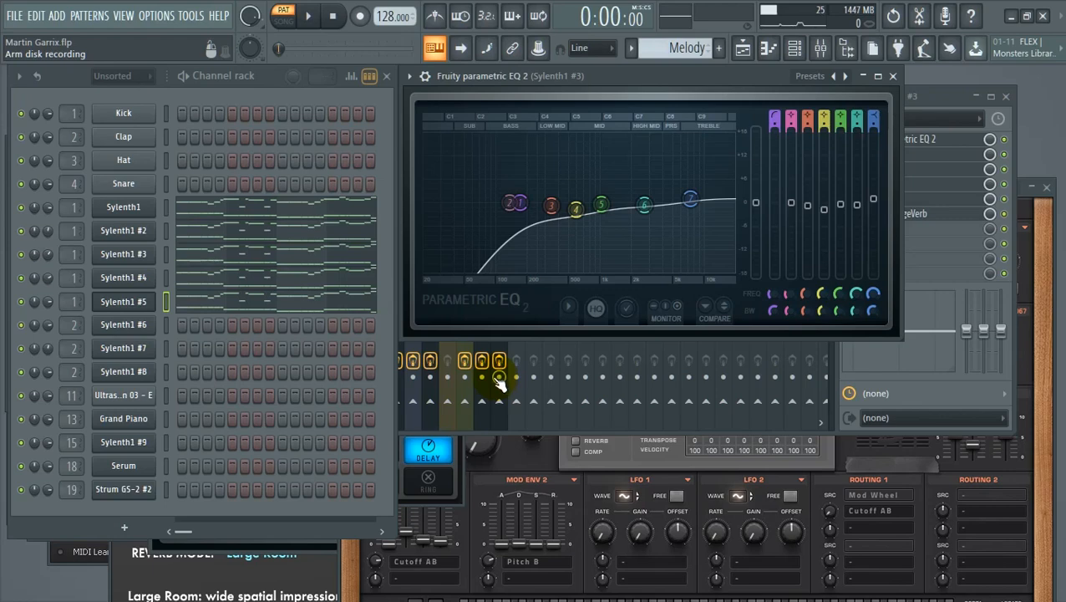
pyautogui.click(894, 76)
# Switch to the Bassline pattern and open the Sylenth1 #6 synth beside the channel rack
pyautogui.click(692, 47)
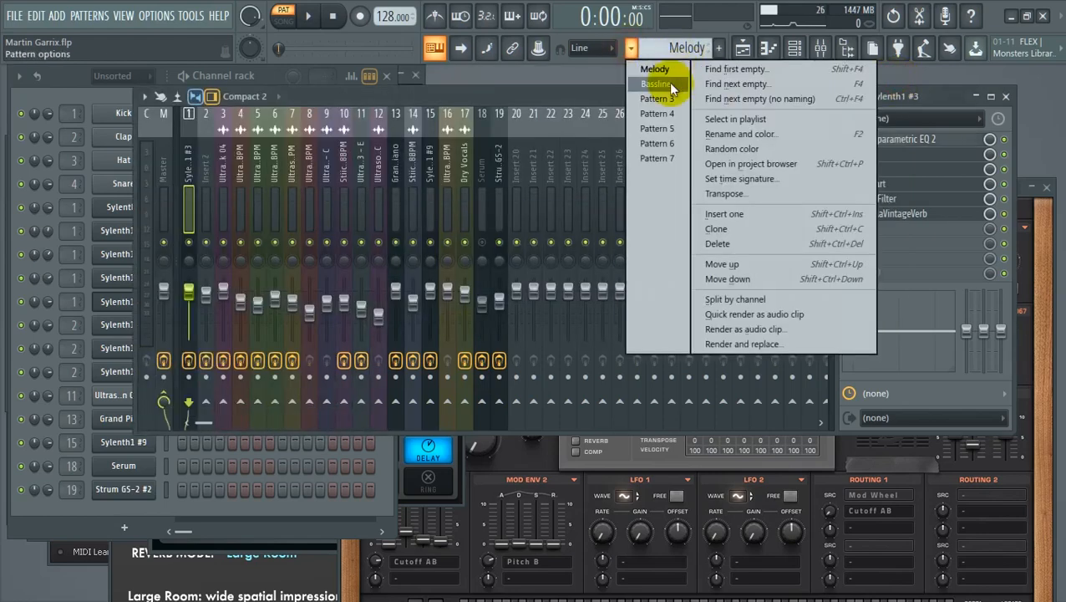
pyautogui.click(664, 74)
pyautogui.click(260, 76)
pyautogui.click(122, 325)
pyautogui.moveTo(538, 68); pyautogui.dragTo(739, 101)
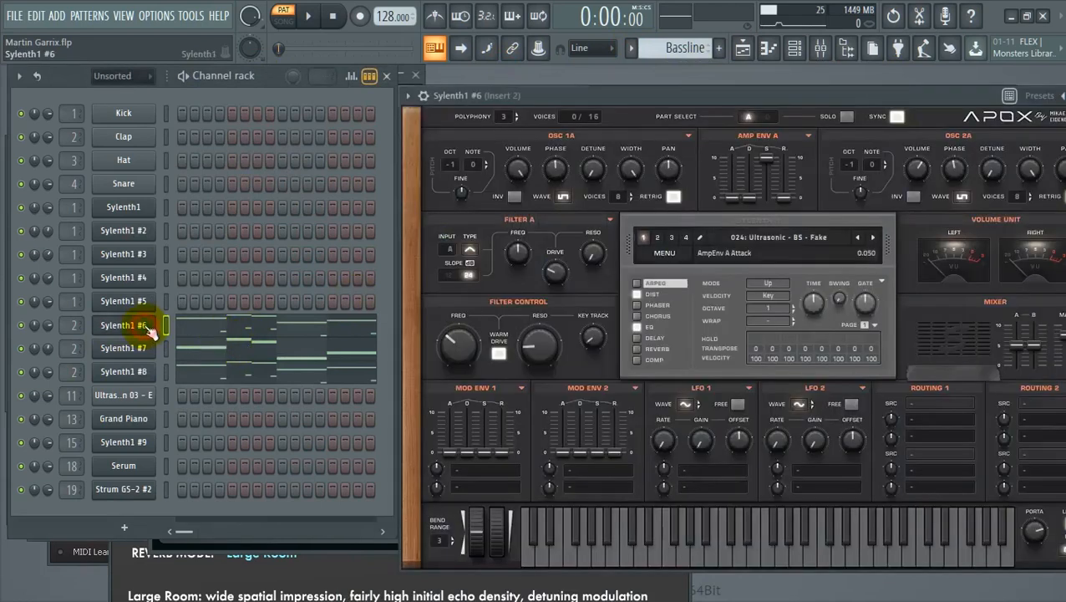
# Audition the layered Bassline pattern and toggle the Sylenth1 #7 and Sylenth1 #8 layers
pyautogui.press('space')
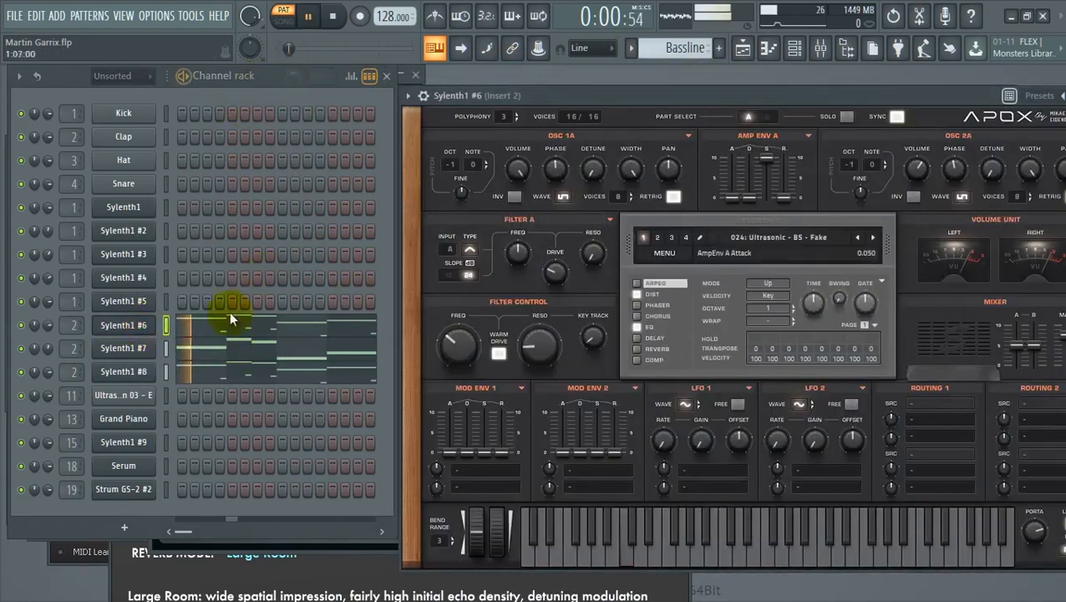
pyautogui.press('space')
pyautogui.click(20, 349)
pyautogui.click(20, 372)
# Open the Sylenth1 #6 bassline notes in the piano roll and play the four-bar phrase through
pyautogui.click(132, 325)
pyautogui.click(183, 326)
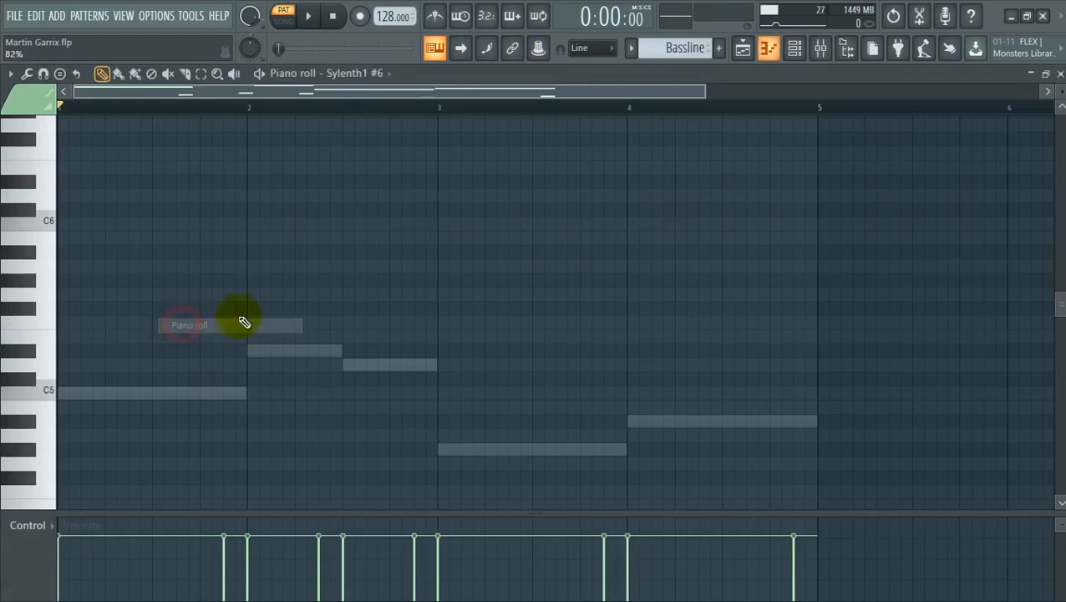
pyautogui.moveTo(704, 88); pyautogui.dragTo(756, 90)
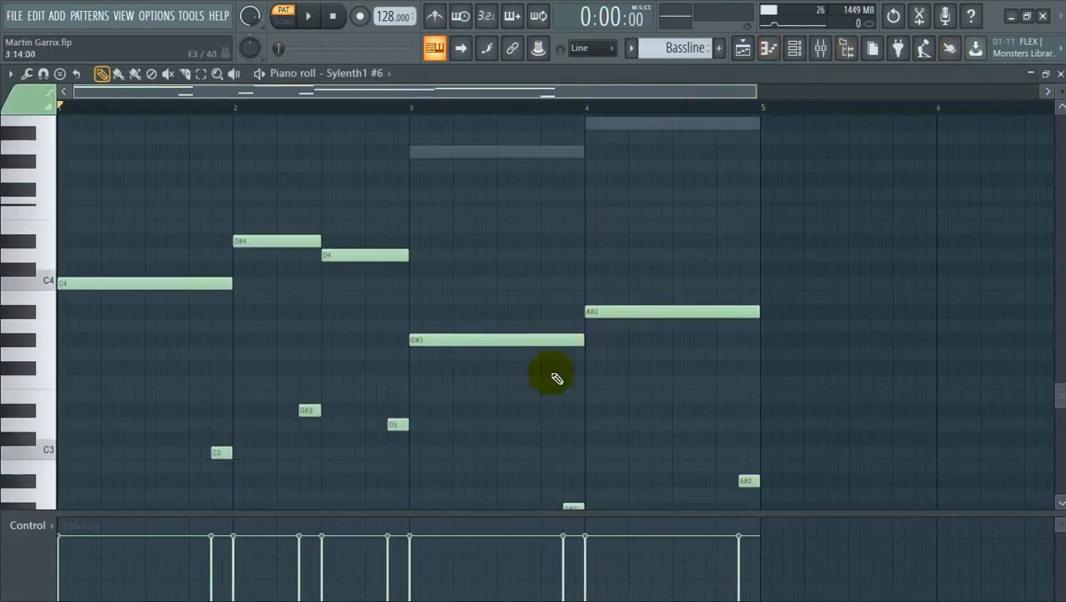
pyautogui.press('space')
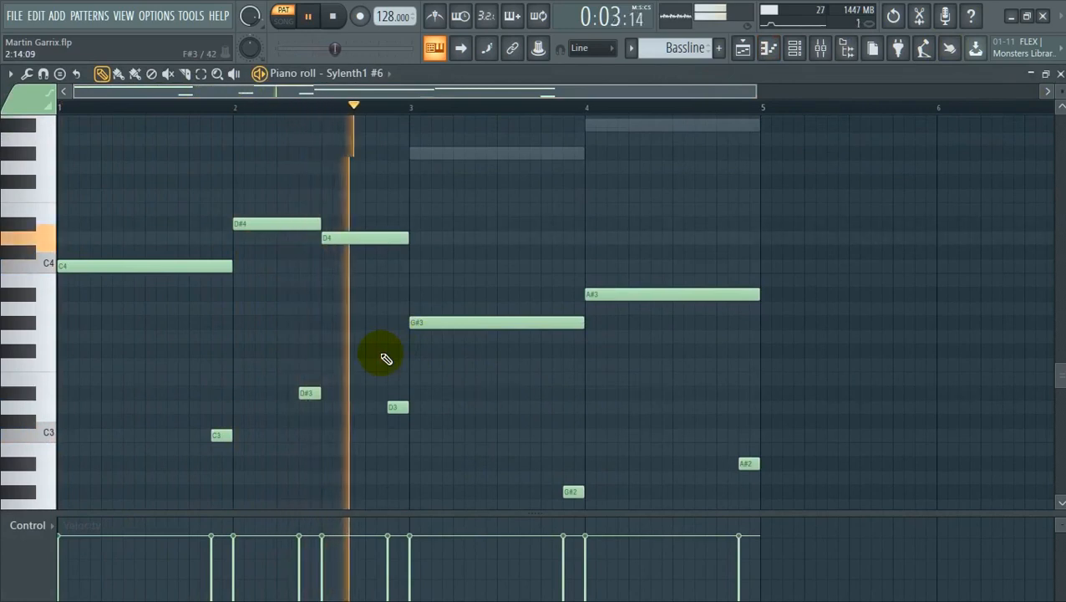
pyautogui.scroll(-1, 657, 396)
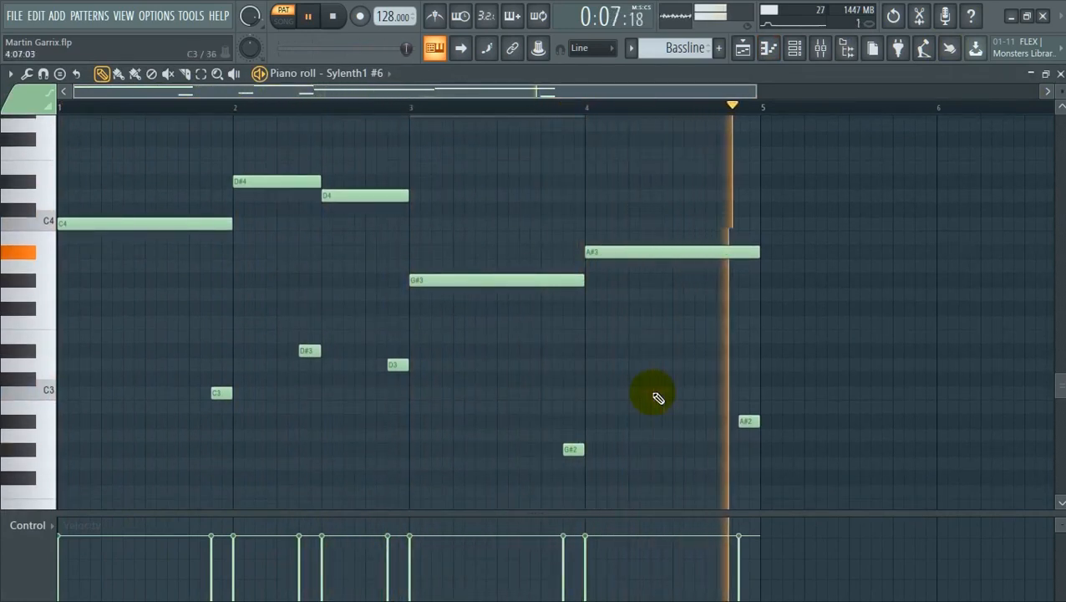
pyautogui.press('space')
pyautogui.moveTo(756, 89); pyautogui.dragTo(669, 125)
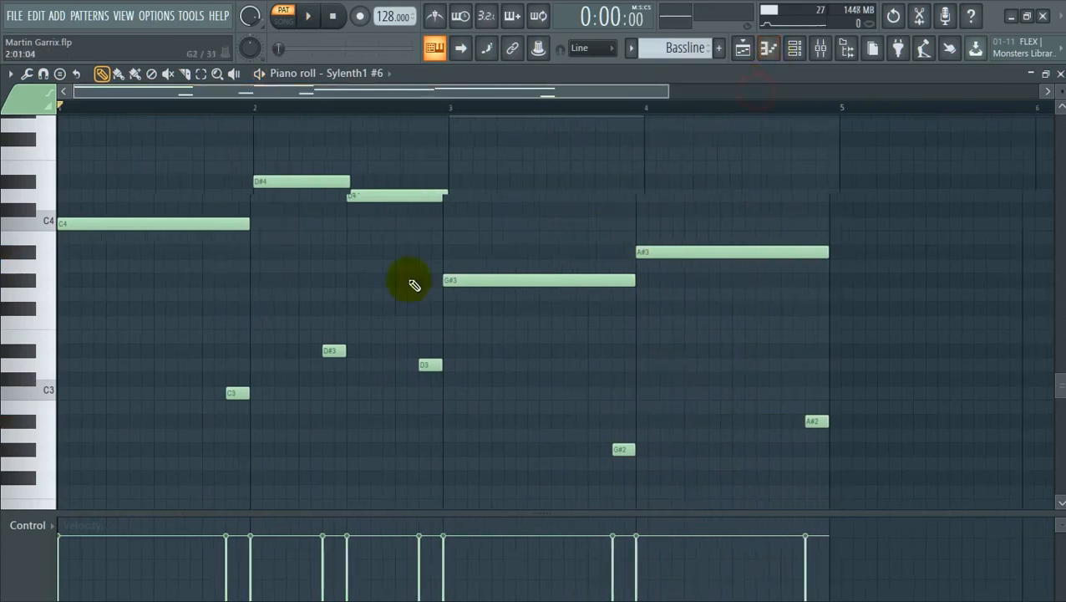
pyautogui.moveTo(249, 395)
pyautogui.mouseDown()
pyautogui.moveTo(247, 362)
pyautogui.moveTo(249, 393)
pyautogui.mouseUp()
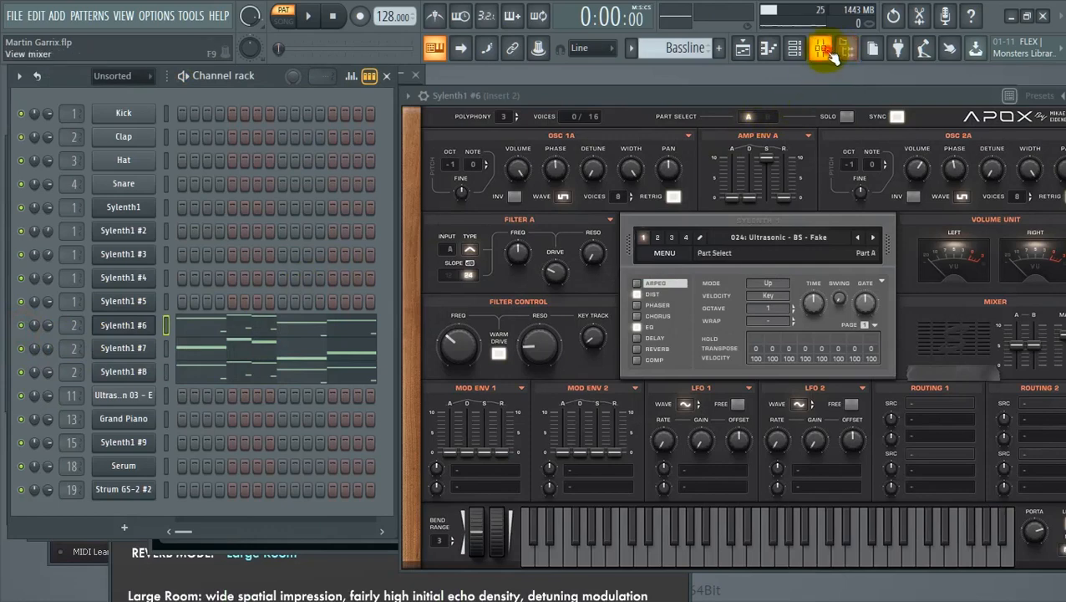
# Open the mixer, play the bassline from the channel rack, and bring the Insert 2 effects into view
pyautogui.click(822, 48)
pyautogui.press('space')
pyautogui.click(274, 75)
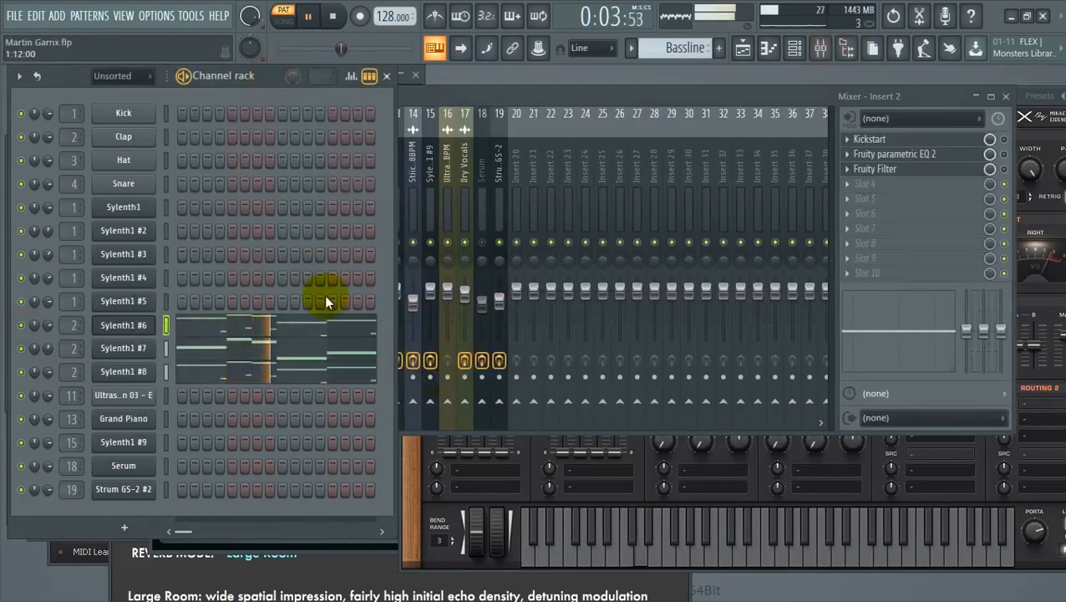
pyautogui.click(878, 240)
pyautogui.press('space')
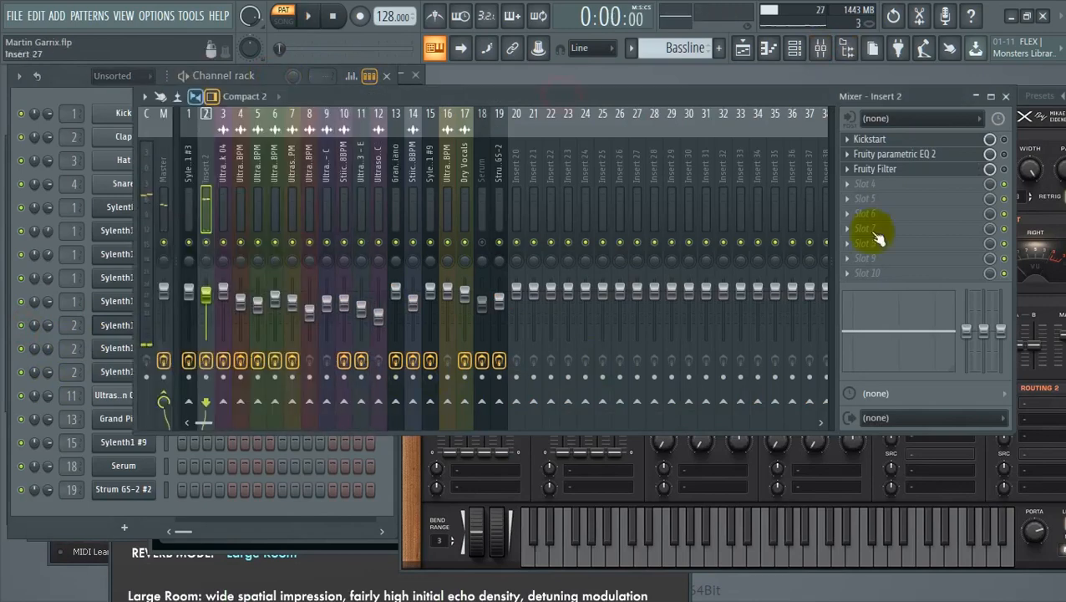
# Enable Fruity parametric EQ 2 on Insert 2, open its curve, and reposition the equalizer window
pyautogui.click(1004, 154)
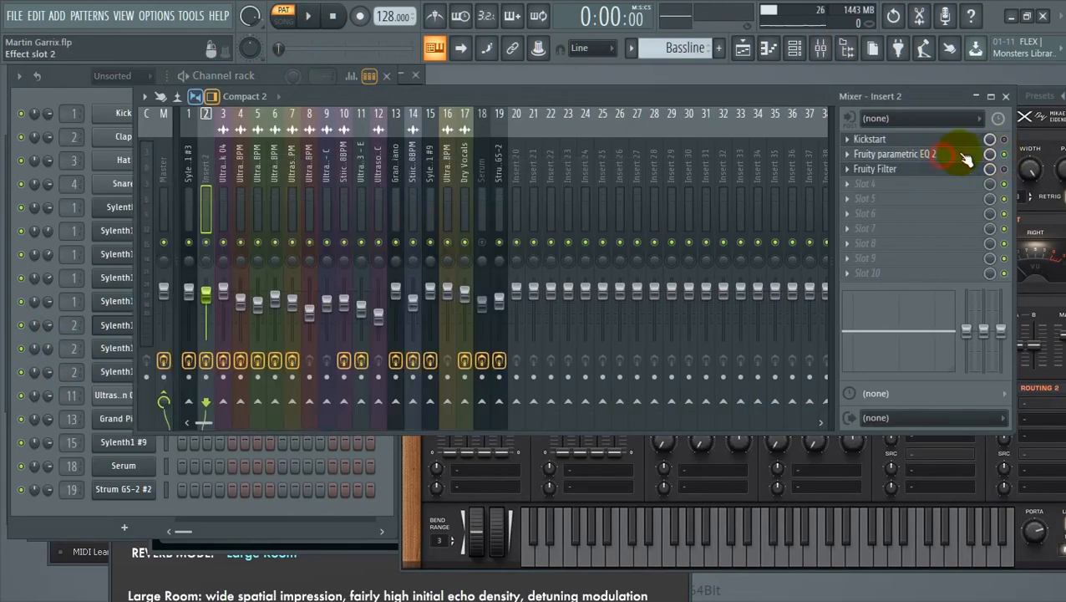
pyautogui.click(953, 159)
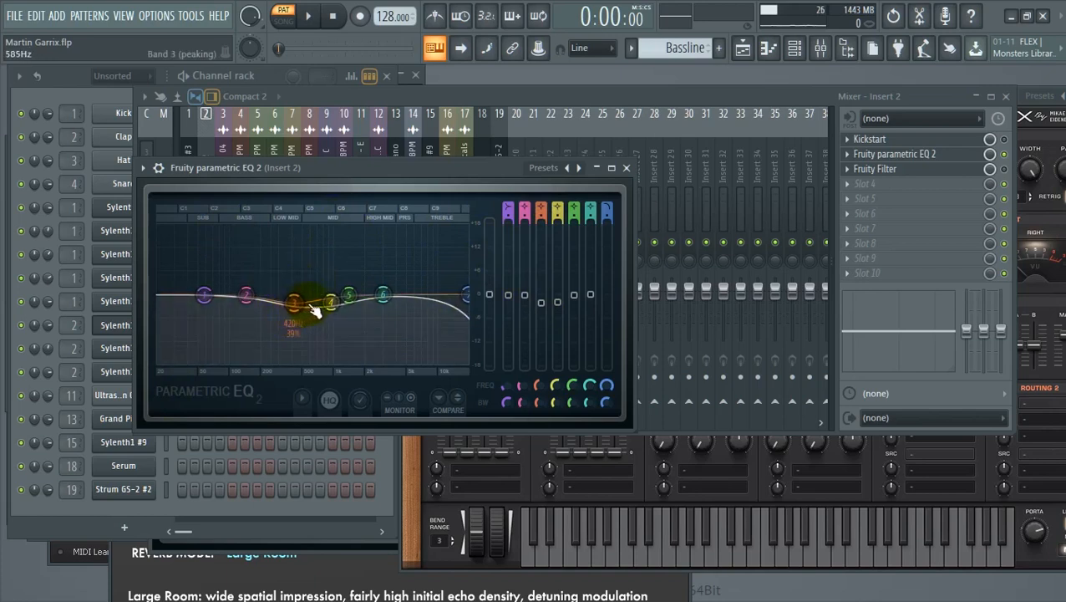
pyautogui.moveTo(344, 338); pyautogui.dragTo(443, 318)
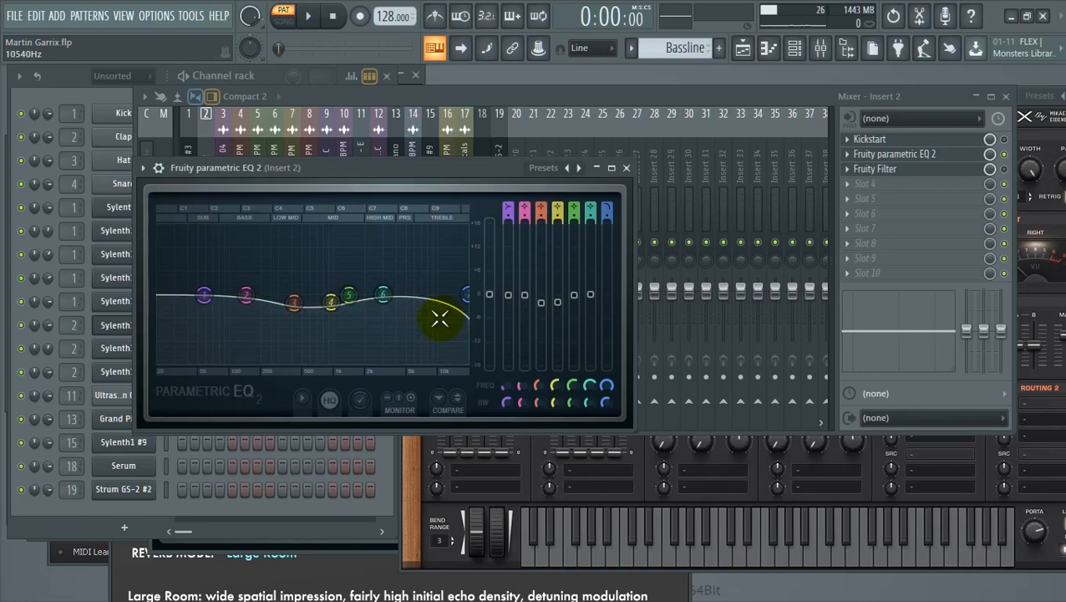
pyautogui.moveTo(388, 174); pyautogui.dragTo(499, 146)
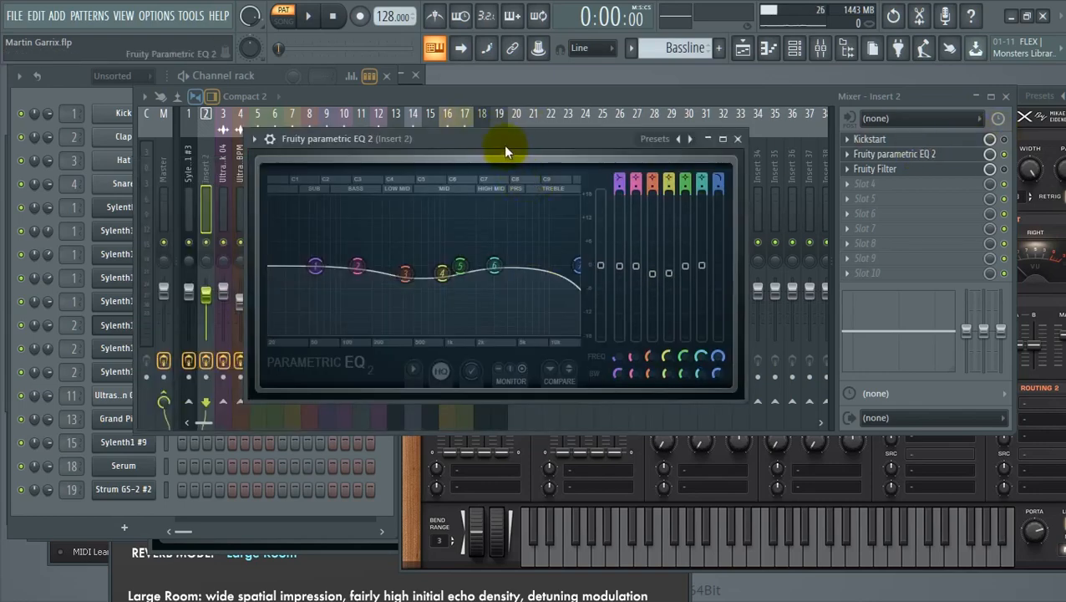
# Play the bassline while toggling Insert 2's Fruity parametric EQ 2 to compare the sound, reopen its curve, and stop playback
pyautogui.press('space')
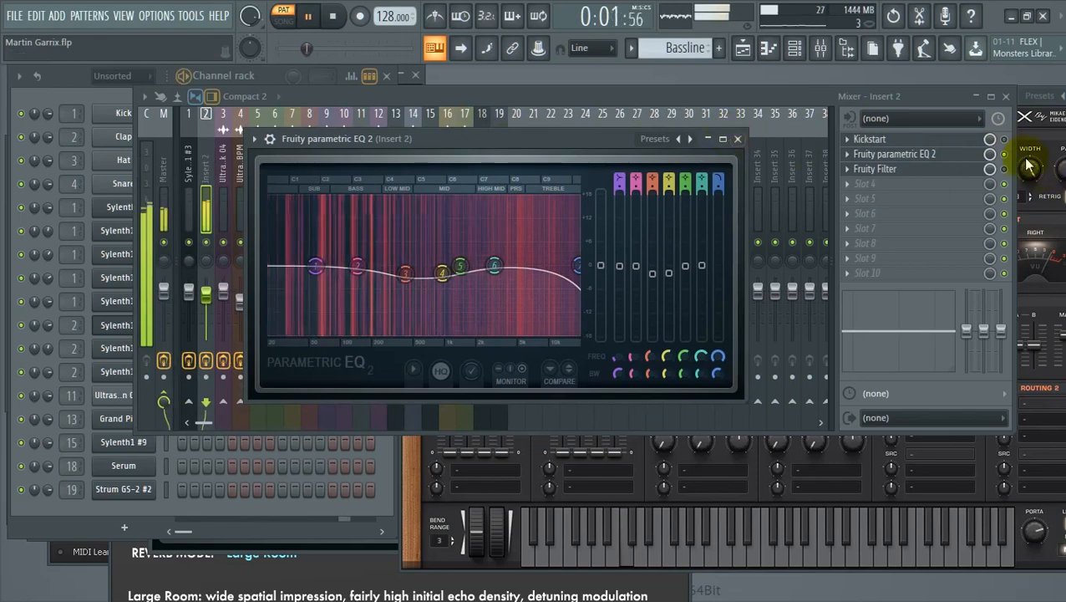
pyautogui.click(1005, 154)
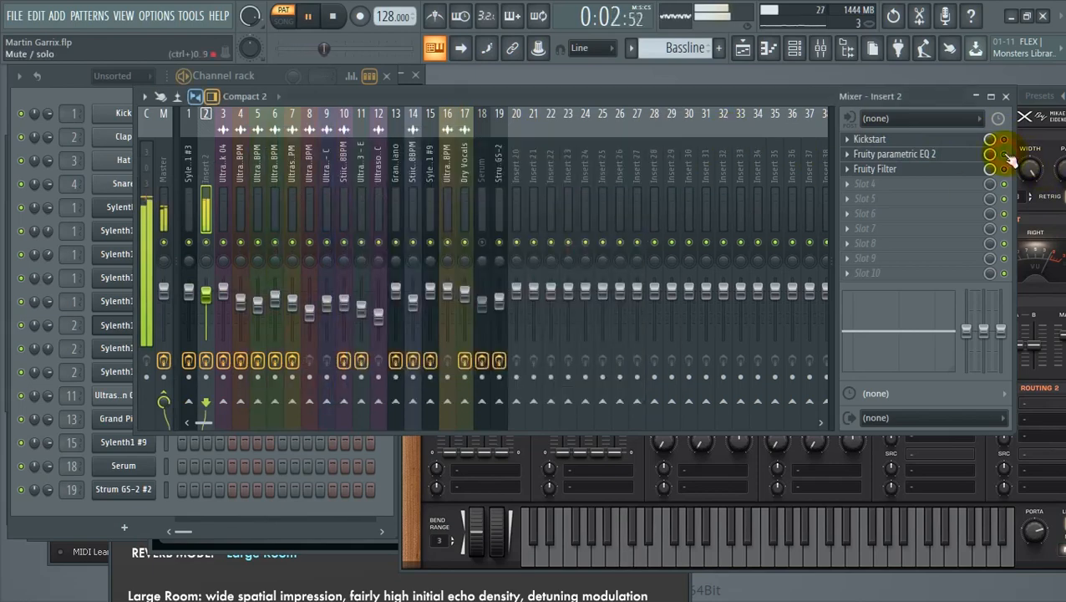
pyautogui.click(919, 154)
pyautogui.press('space')
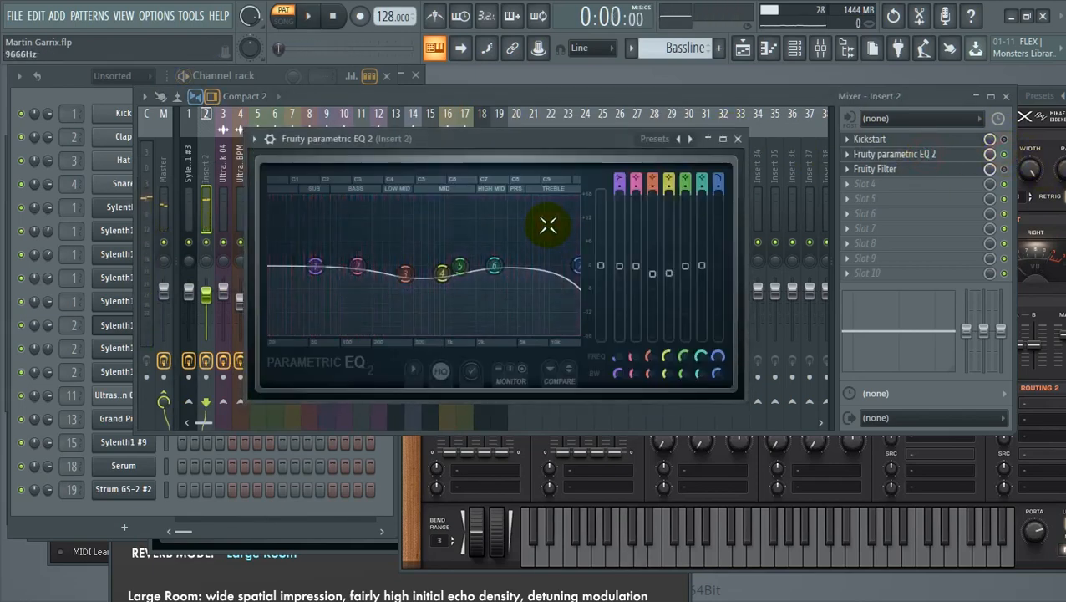
# Enable Kickstart and Fruity Filter on Insert 2, and open Kickstart for viewing
pyautogui.click(1007, 148)
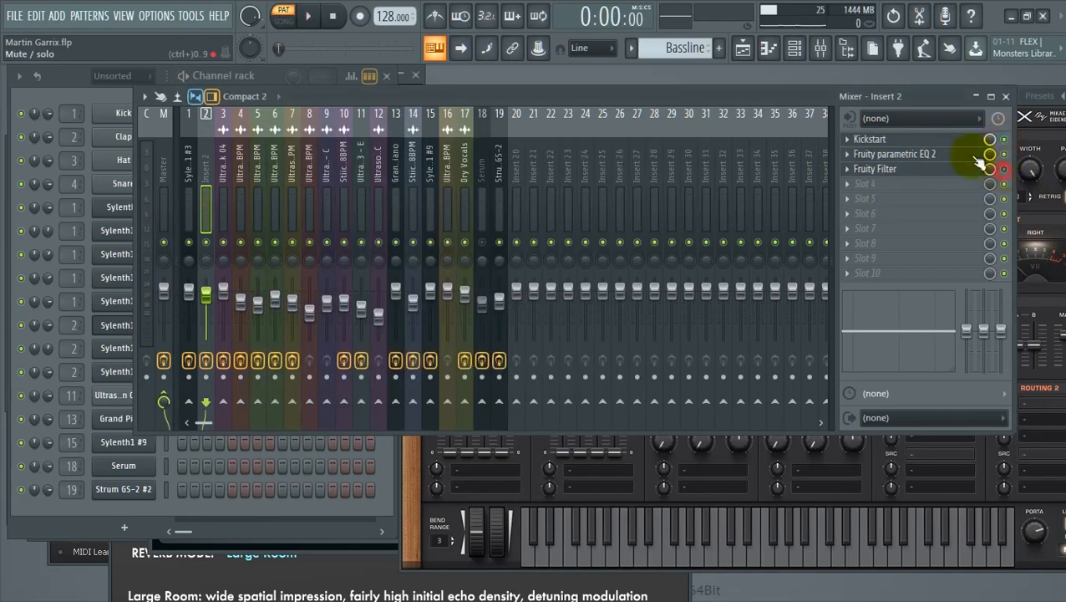
pyautogui.click(926, 140)
pyautogui.moveTo(405, 161); pyautogui.dragTo(538, 168)
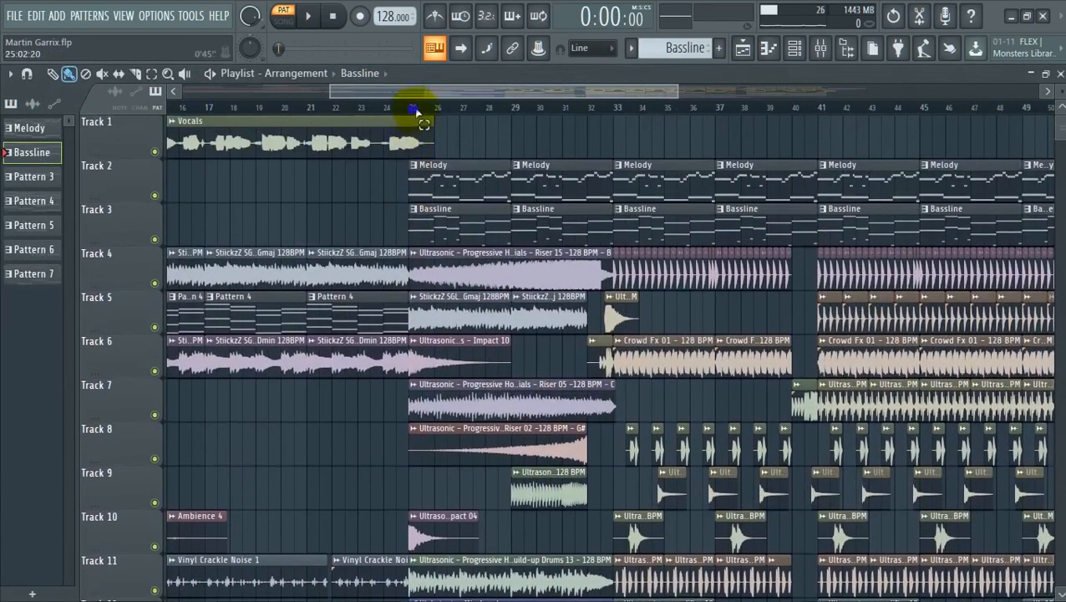
# Select playlist bars 25 to 32 and play the build-up without the melody and bassline, examining its riser, drum, and automation tracks
pyautogui.moveTo(415, 111); pyautogui.dragTo(614, 109)
pyautogui.press('space')
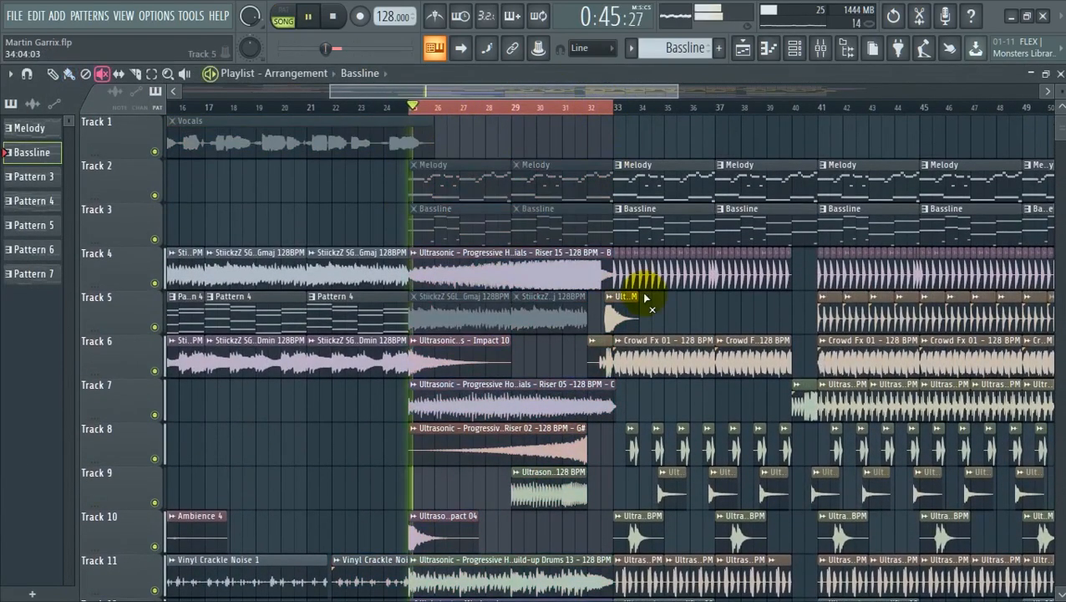
pyautogui.scroll(-4, 644, 298)
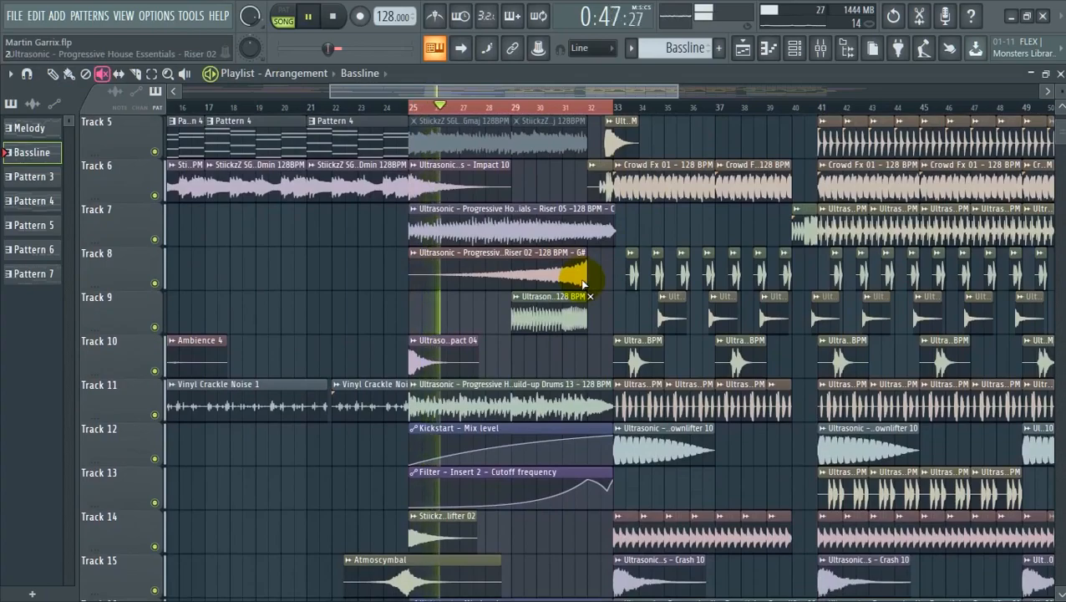
pyautogui.scroll(-3, 583, 284)
pyautogui.scroll(1, 583, 284)
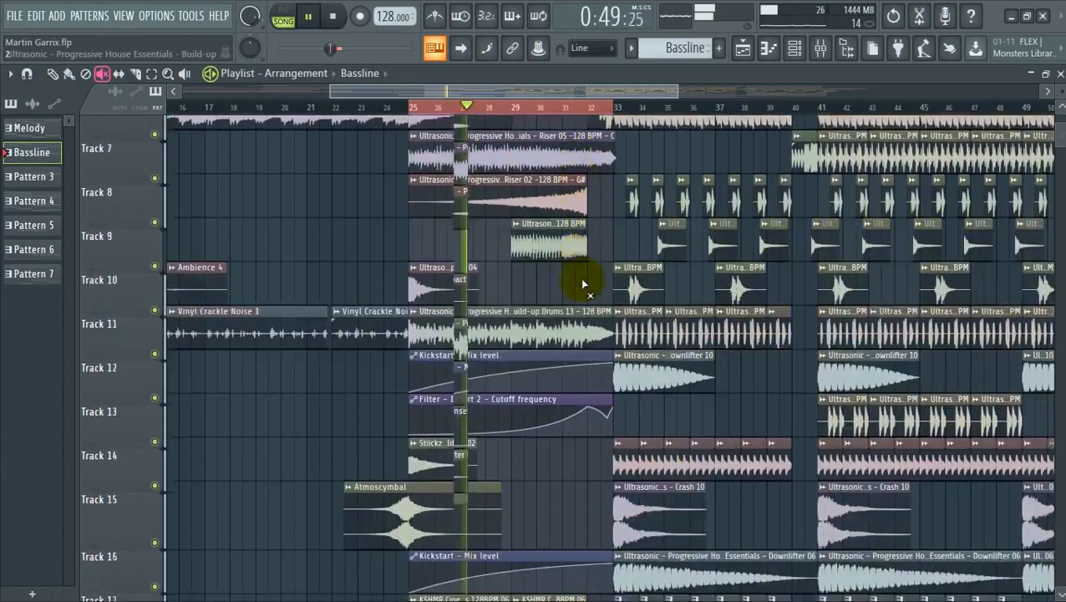
pyautogui.scroll(-3, 583, 284)
pyautogui.scroll(4, 583, 284)
pyautogui.scroll(-2, 582, 284)
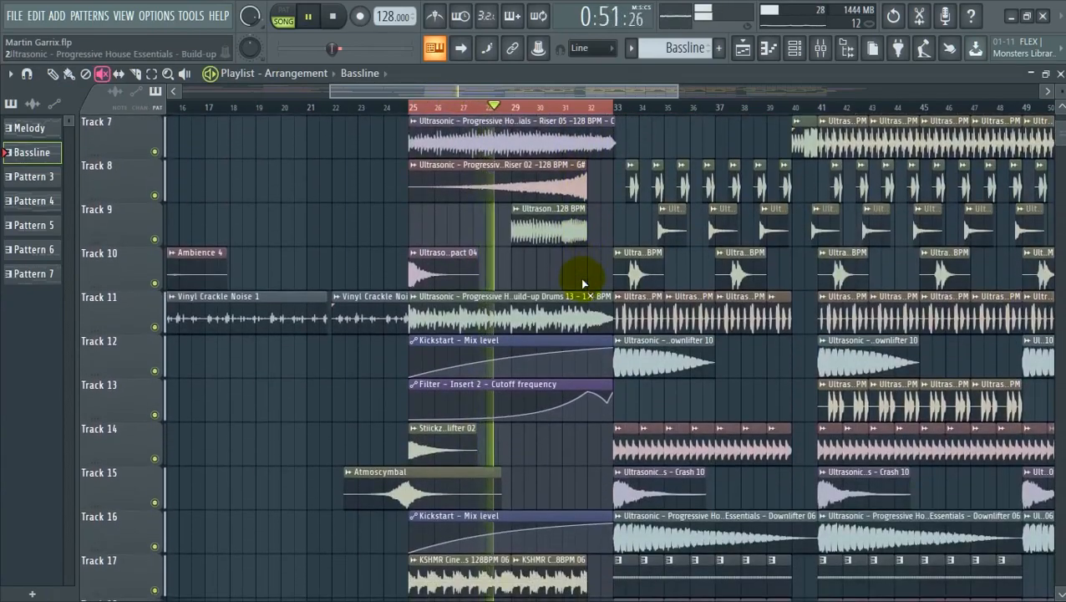
pyautogui.scroll(1, 582, 284)
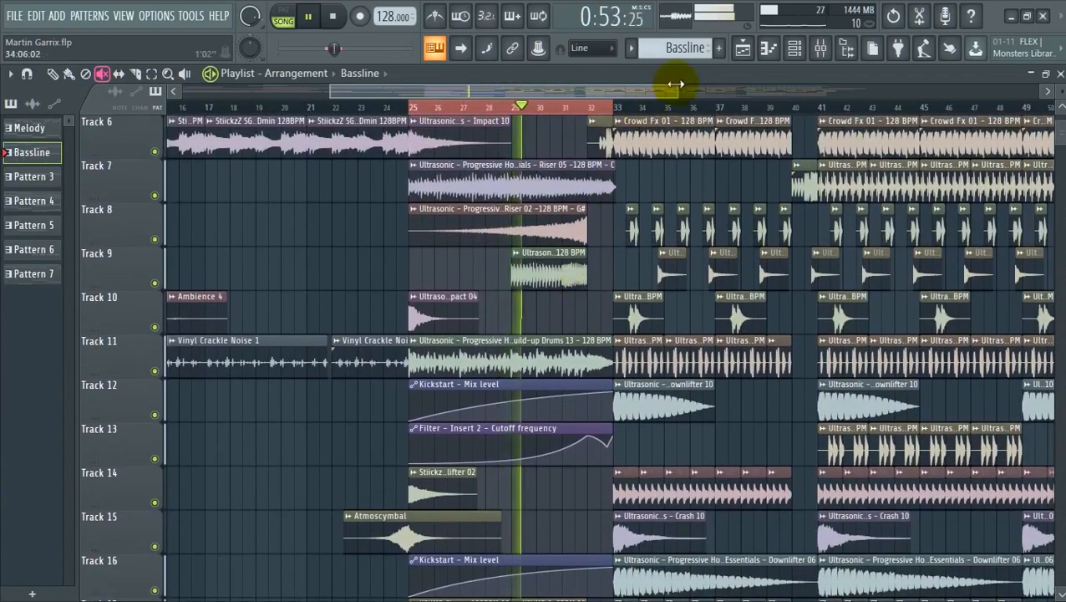
pyautogui.moveTo(676, 84); pyautogui.dragTo(633, 87)
pyautogui.scroll(3, 644, 250)
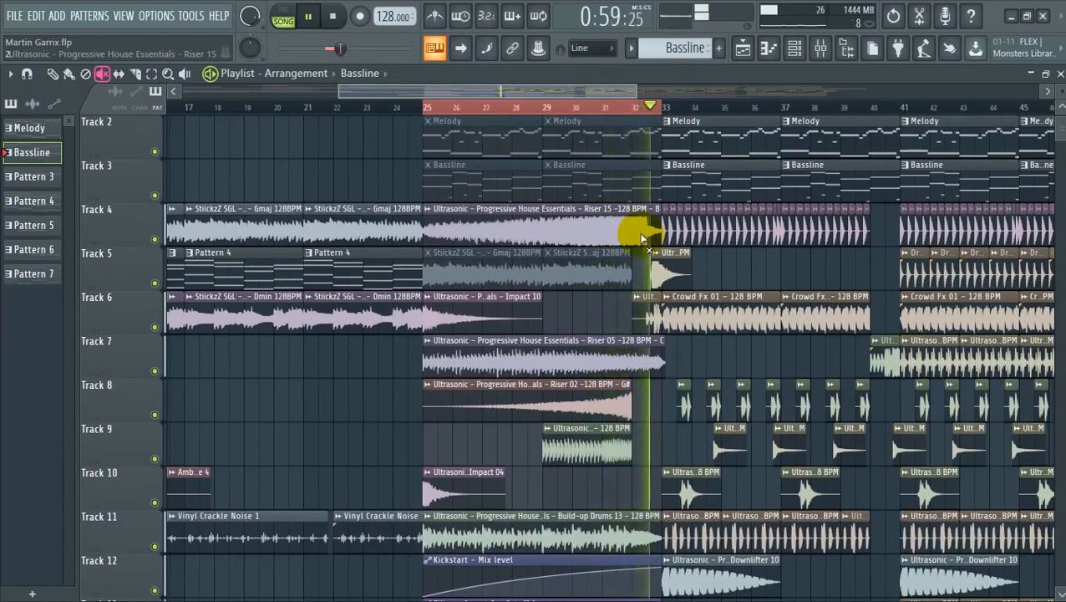
pyautogui.press('space')
# Unmute the build-up guitar loop clips on Track 5 and mute the drop's Melody and Bassline clips up to bar 48
pyautogui.moveTo(639, 255); pyautogui.dragTo(509, 278)
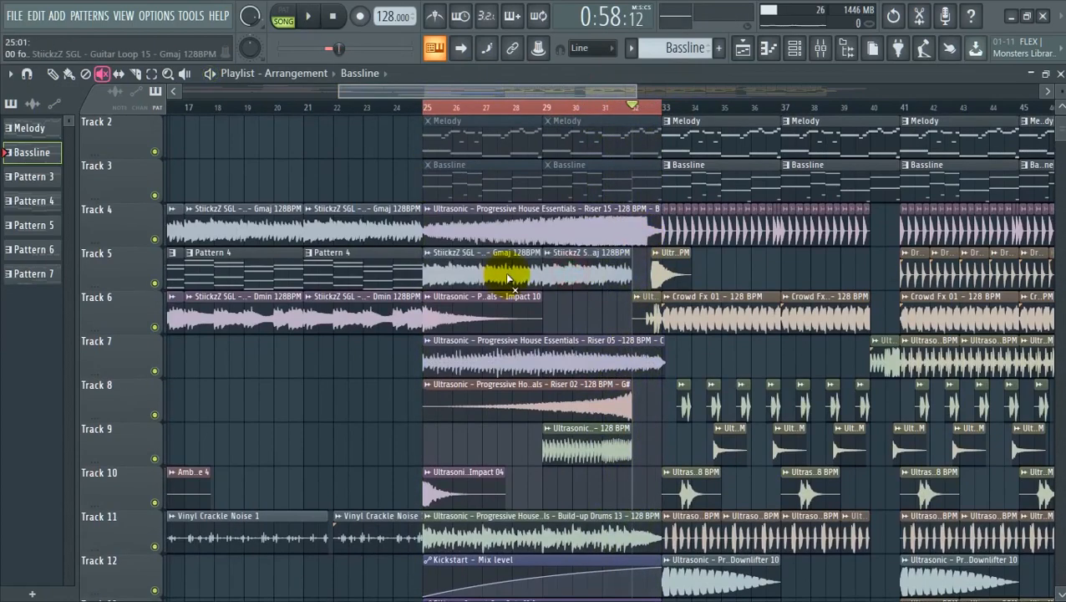
pyautogui.scroll(1, 507, 277)
pyautogui.moveTo(623, 95); pyautogui.dragTo(609, 152)
pyautogui.moveTo(469, 171)
pyautogui.mouseDown()
pyautogui.moveTo(687, 174)
pyautogui.moveTo(573, 209)
pyautogui.moveTo(807, 211)
pyautogui.mouseUp()
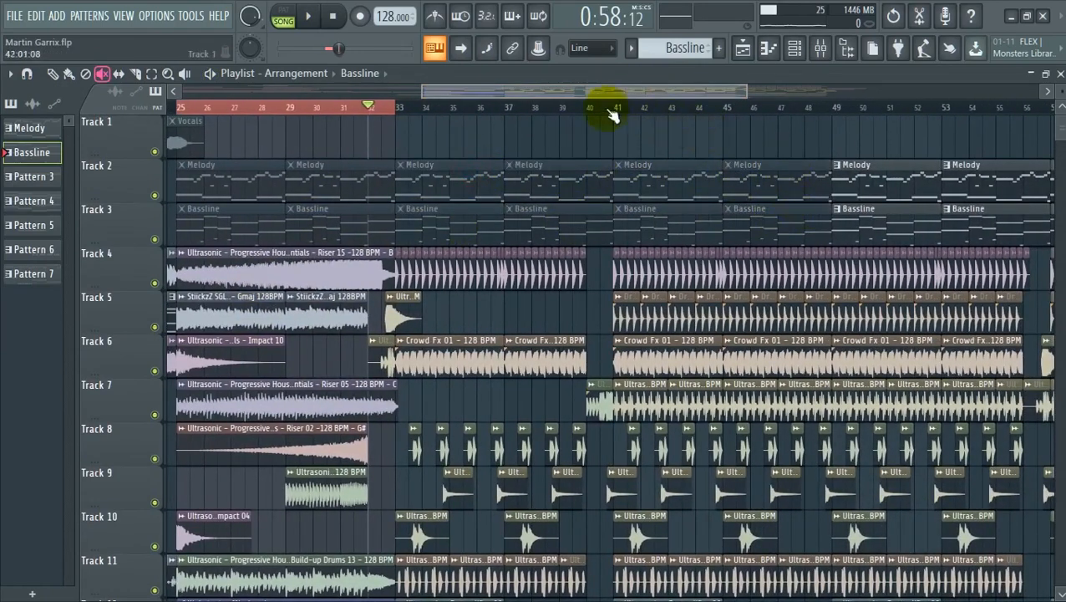
# Play the drop from bar 33 without melody and bassline, examining its drum, percussion, and fill tracks
pyautogui.press('space')
pyautogui.doubleClick(392, 107)
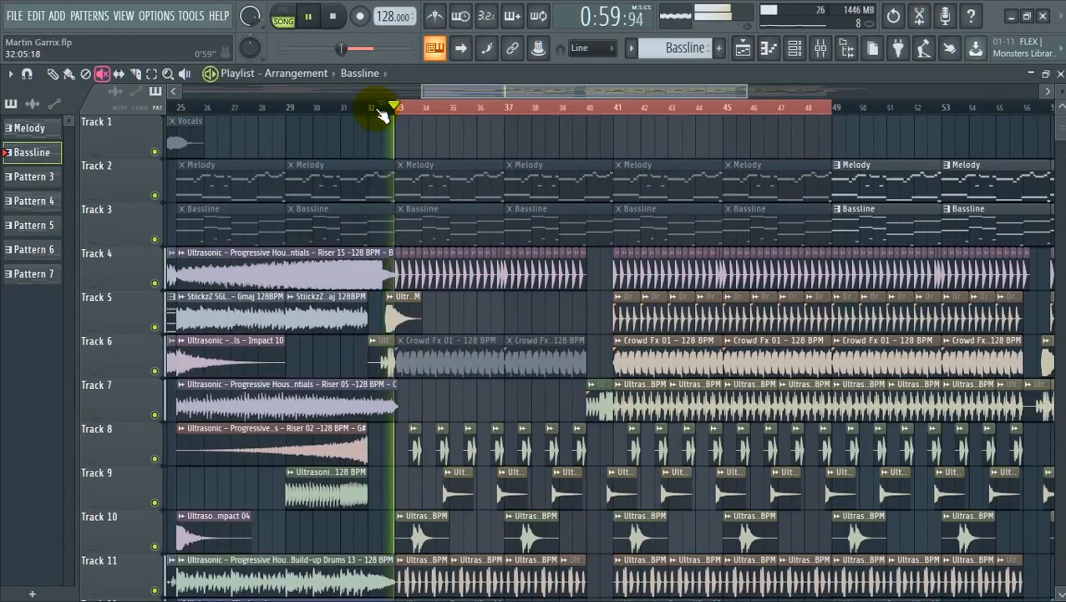
pyautogui.scroll(-8, 482, 318)
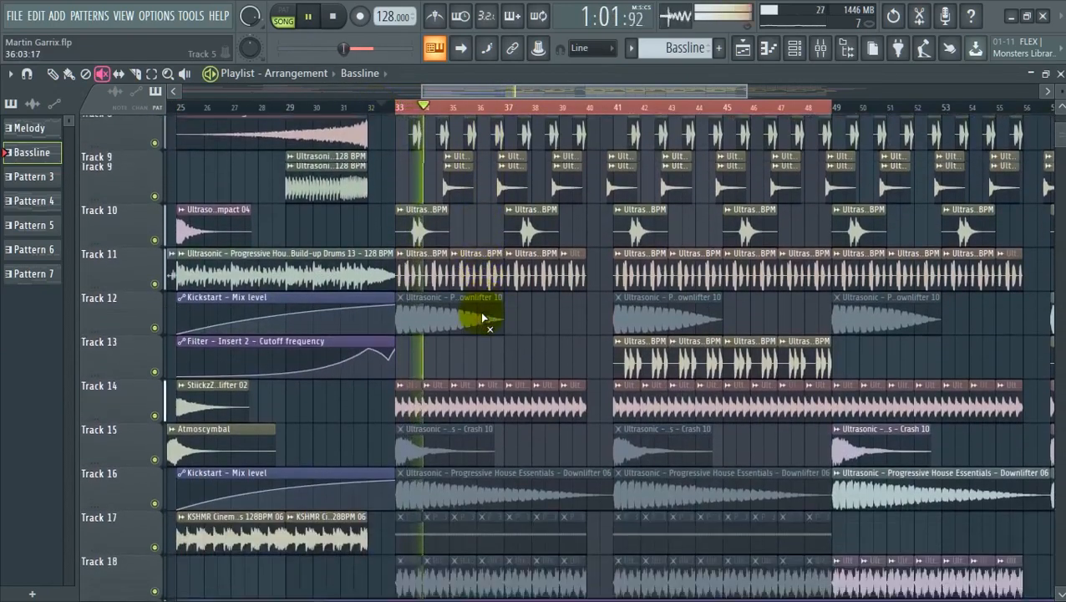
pyautogui.scroll(5, 491, 320)
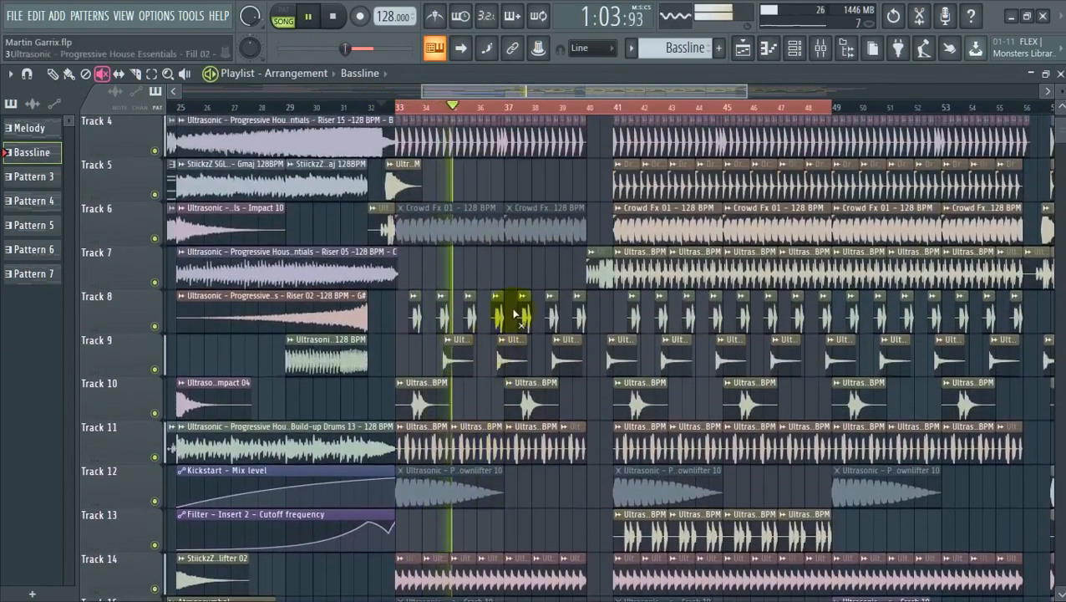
pyautogui.scroll(3, 581, 351)
pyautogui.scroll(-2, 580, 349)
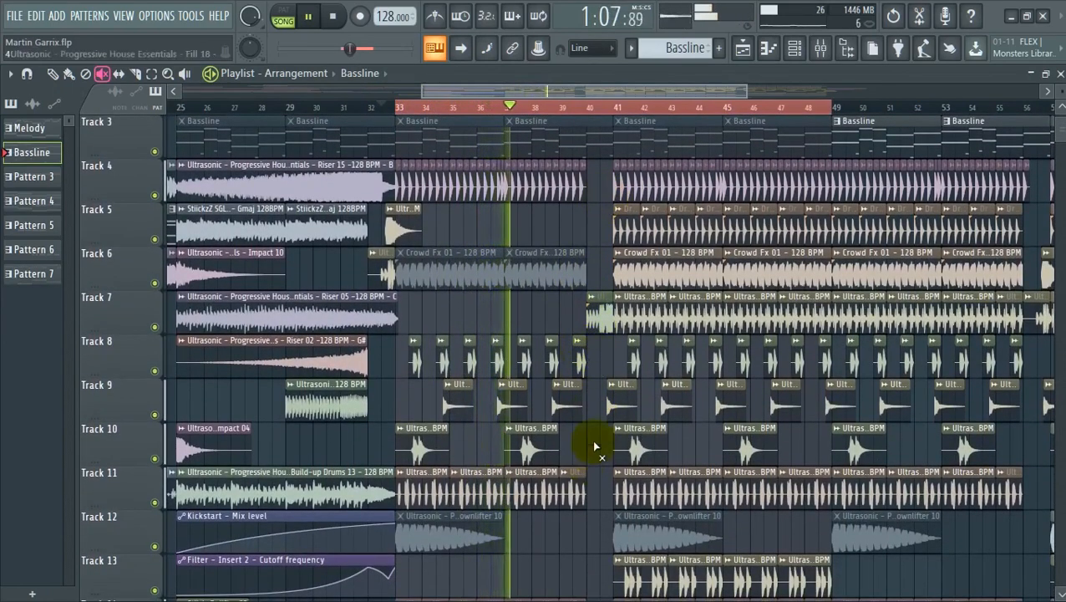
pyautogui.scroll(-3, 597, 467)
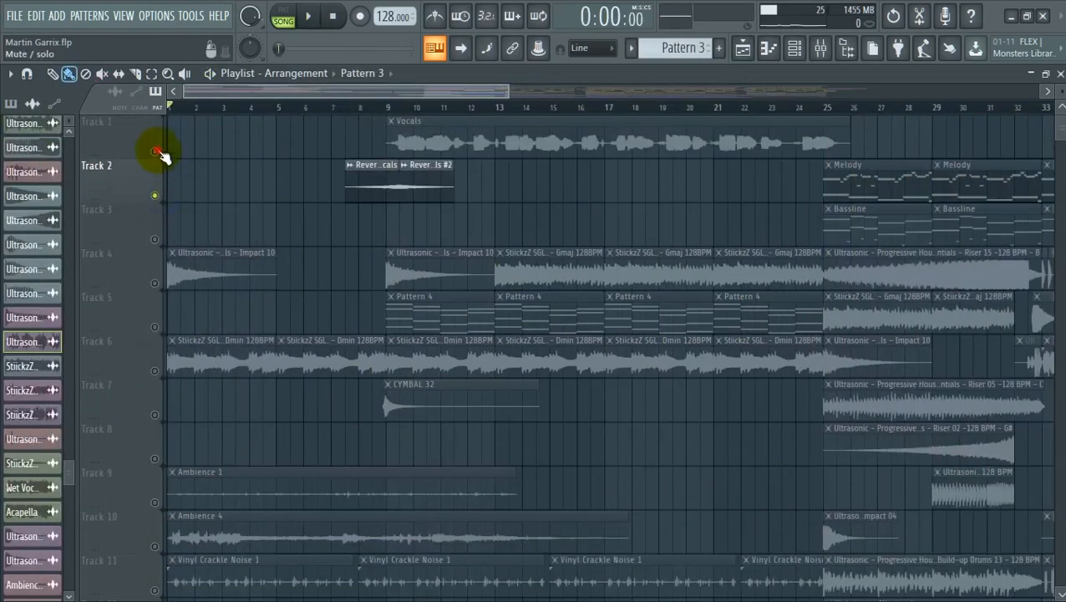
# Unmute the Vocals clip on Track 1 and place the playhead at the start of the Reverse Vocals clips
pyautogui.click(103, 75)
pyautogui.click(452, 139)
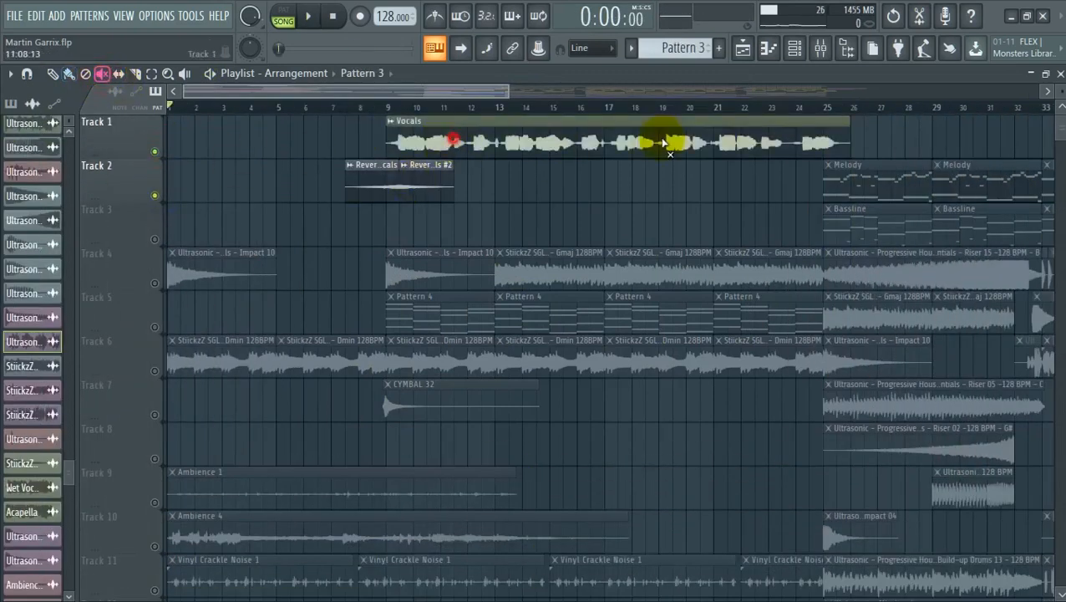
pyautogui.click(70, 75)
pyautogui.click(403, 141)
pyautogui.click(352, 109)
# Open the channel settings of the Vocals clip on Track 1
pyautogui.scroll(2, 494, 91)
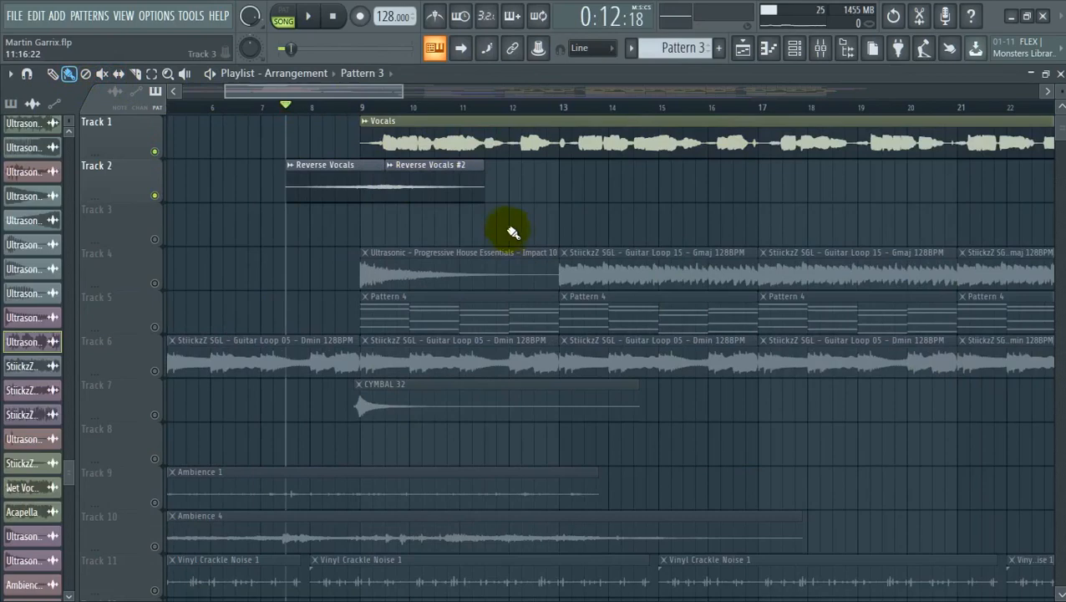
pyautogui.moveTo(401, 93); pyautogui.dragTo(452, 83)
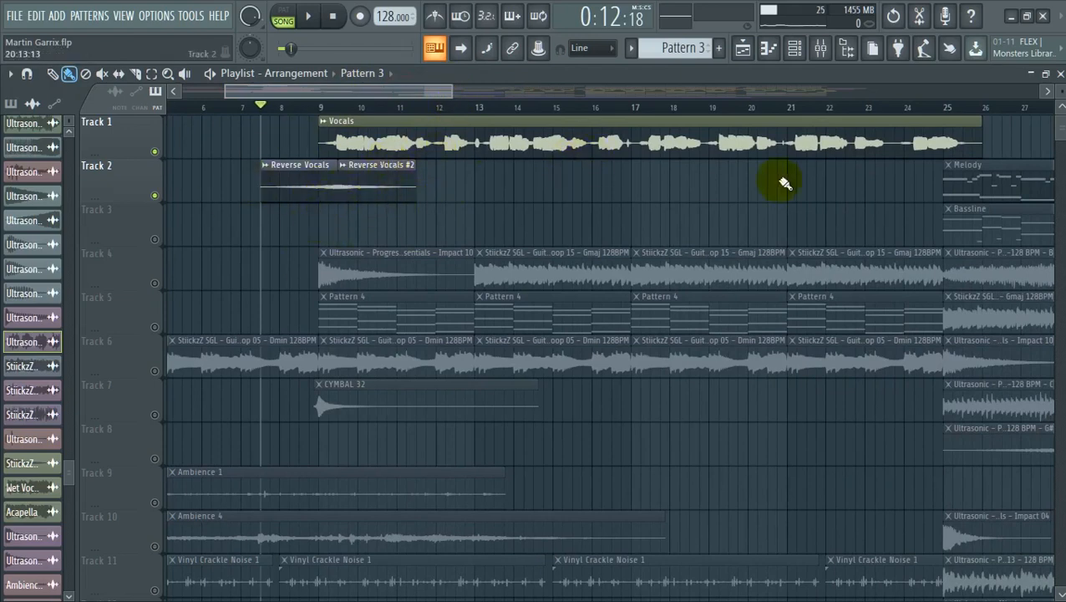
pyautogui.click(753, 149)
pyautogui.doubleClick(614, 143)
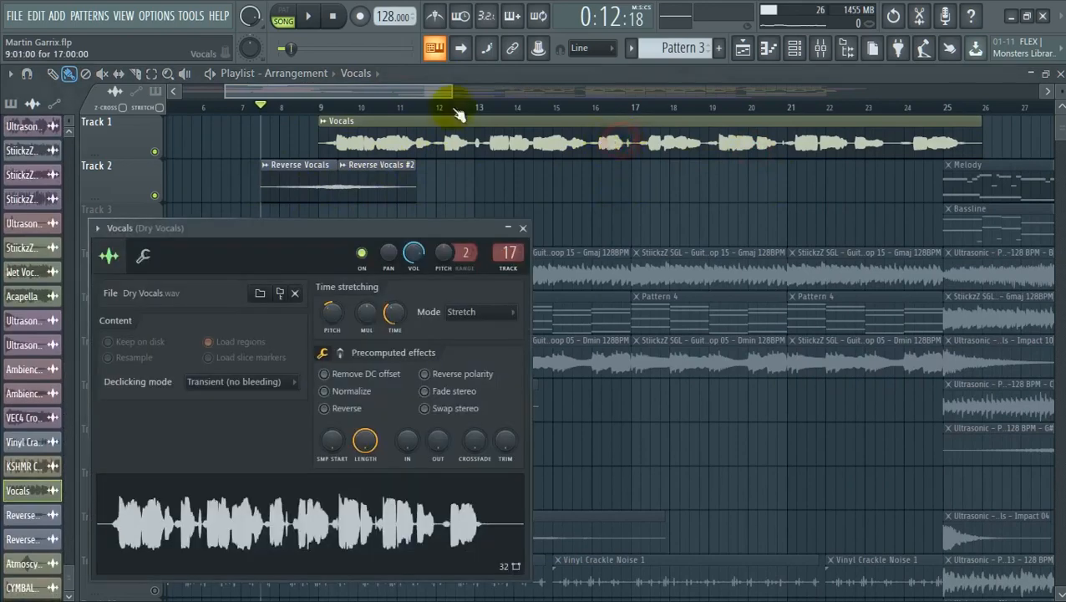
# Check the Dry Vocals insert's effects, mute Track 2, and play the Vocals clip on its own from bar 9
pyautogui.click(821, 48)
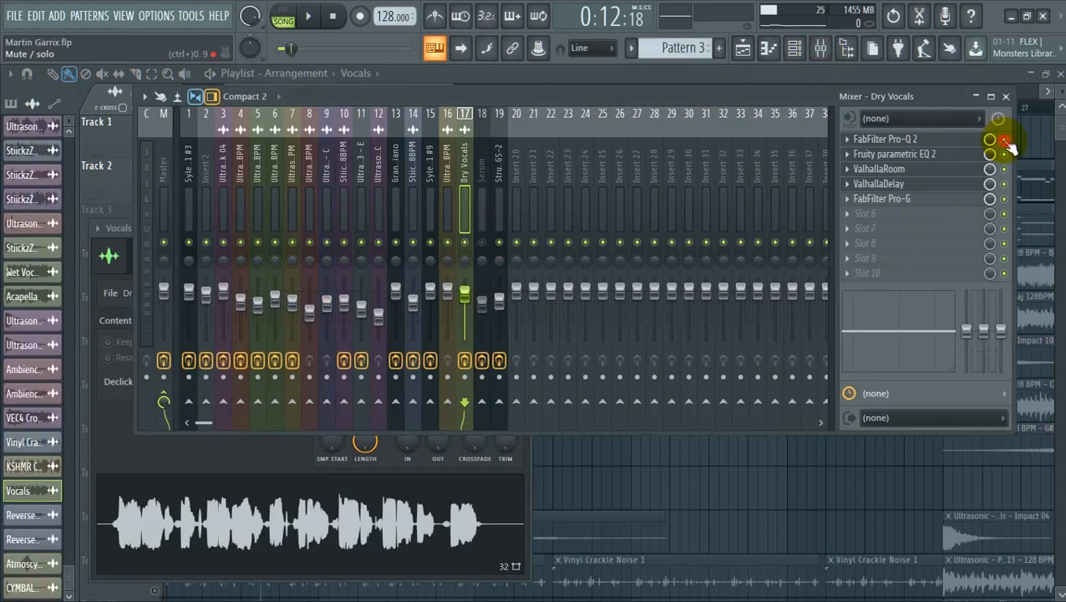
pyautogui.click(535, 76)
pyautogui.click(324, 113)
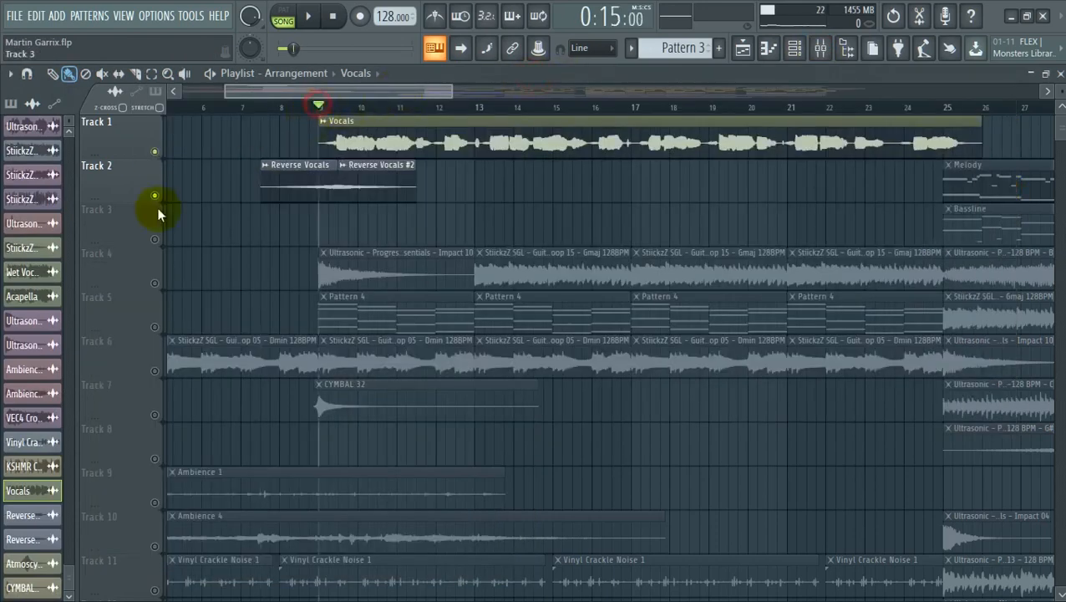
pyautogui.click(155, 195)
pyautogui.press('space')
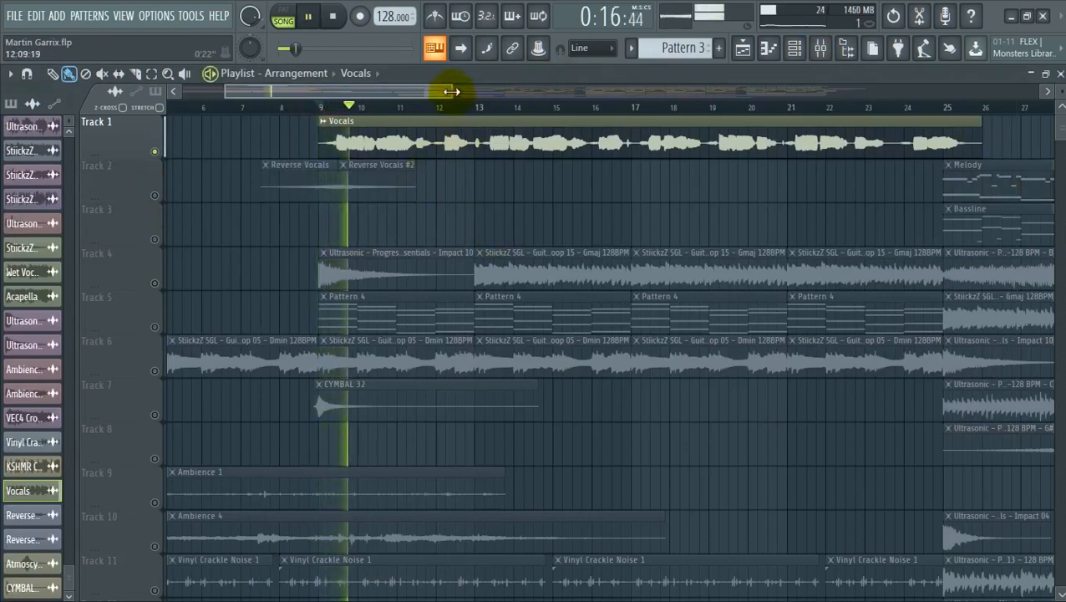
pyautogui.scroll(-3, 455, 91)
pyautogui.scroll(-1, 458, 181)
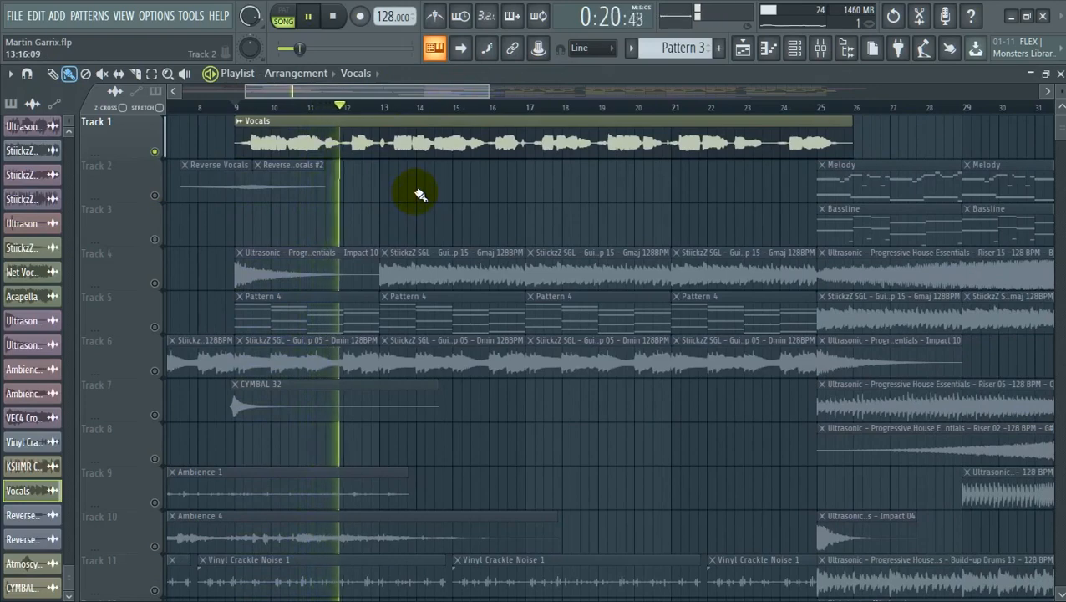
pyautogui.press('space')
# Bypass the effects on the Dry Vocals mixer insert and play the vocals dry from bar 9
pyautogui.click(818, 58)
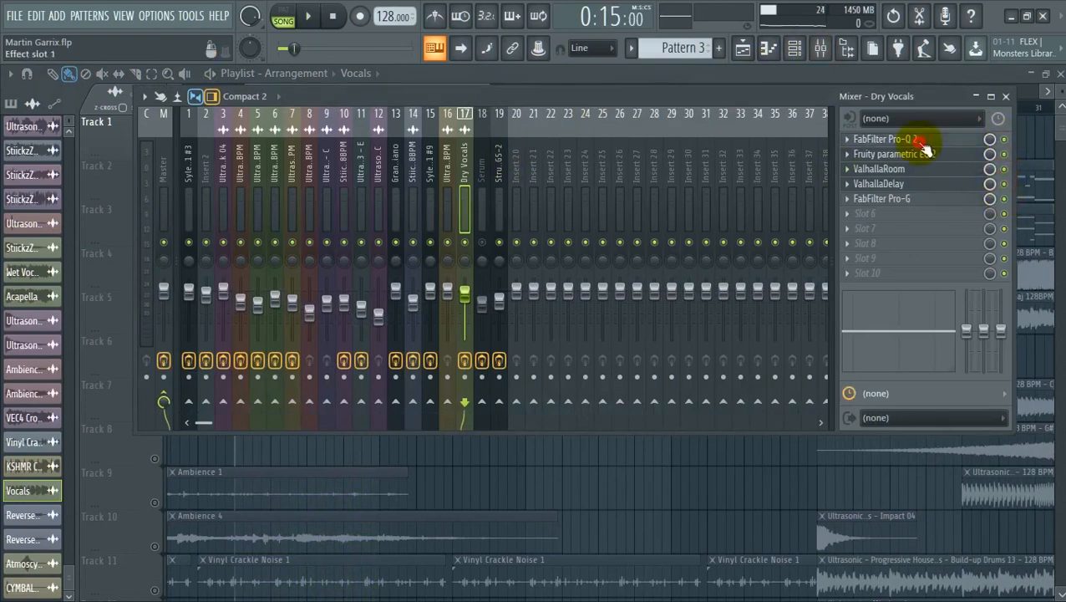
pyautogui.click(539, 75)
pyautogui.click(819, 53)
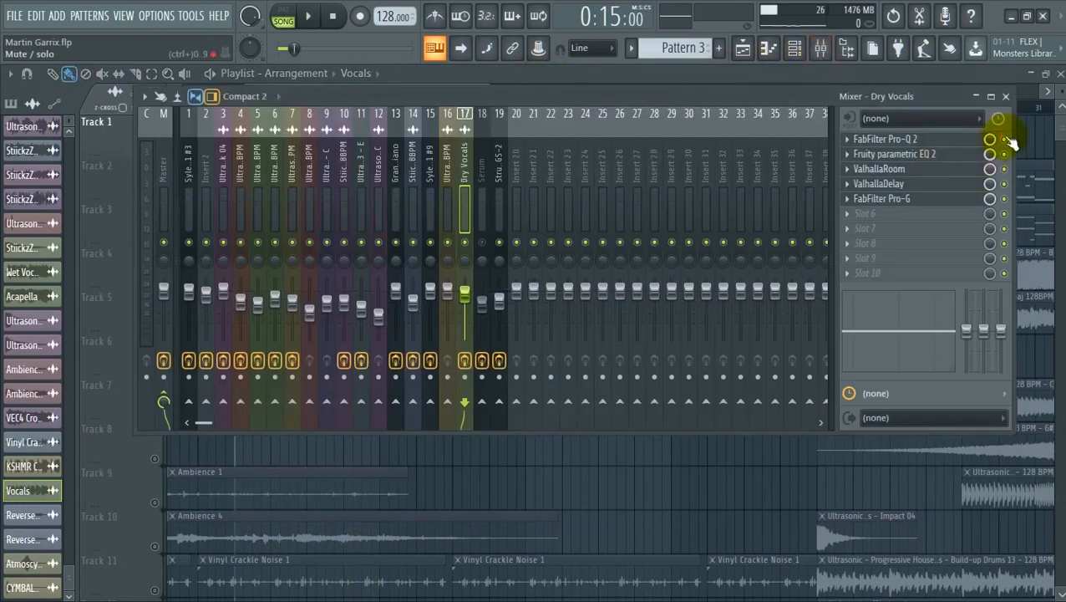
pyautogui.click(419, 83)
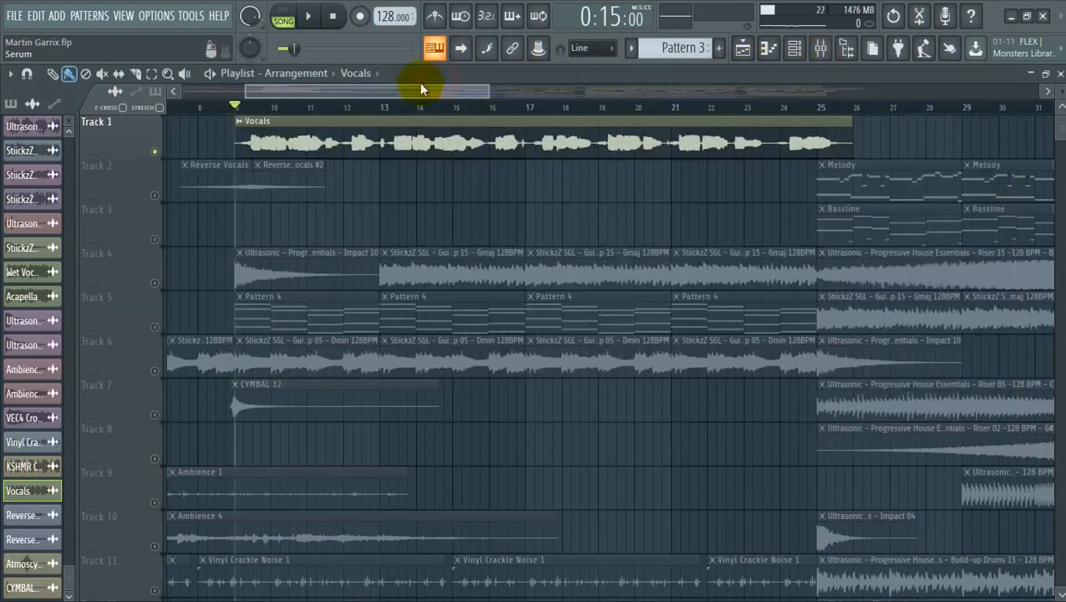
pyautogui.press('space')
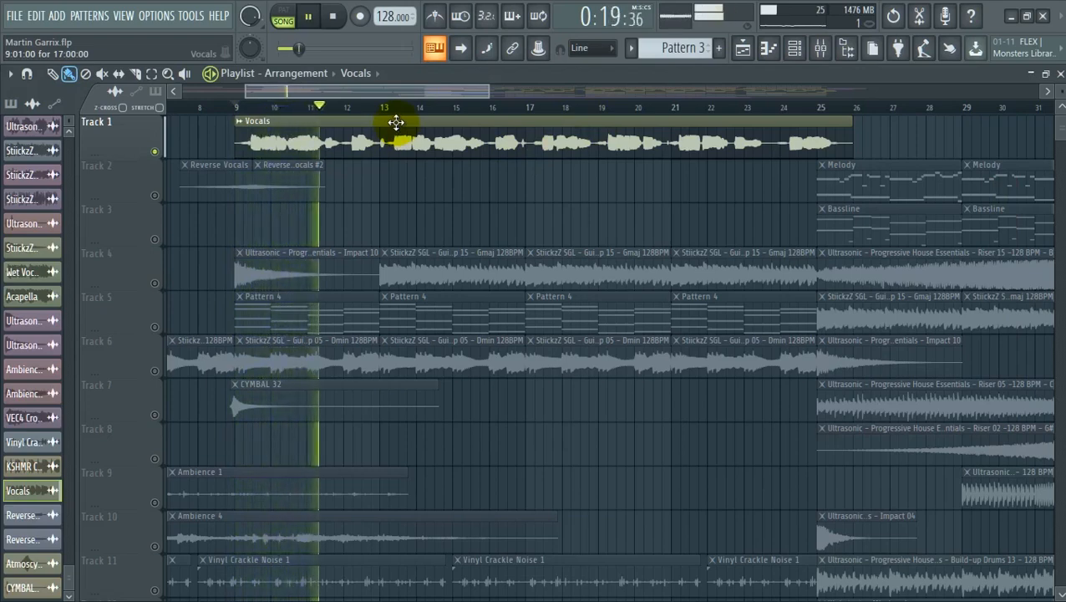
pyautogui.press('space')
# Re-enable the effects on the Dry Vocals insert and play the processed vocals from bar 9
pyautogui.click(820, 47)
pyautogui.click(1006, 140)
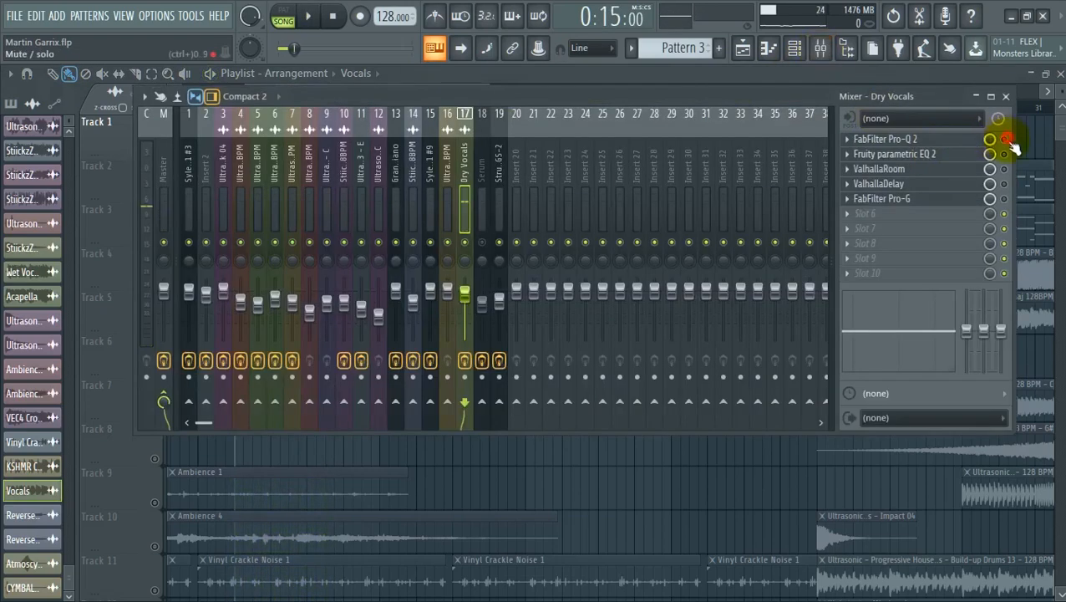
pyautogui.press('F9')
pyautogui.press('space')
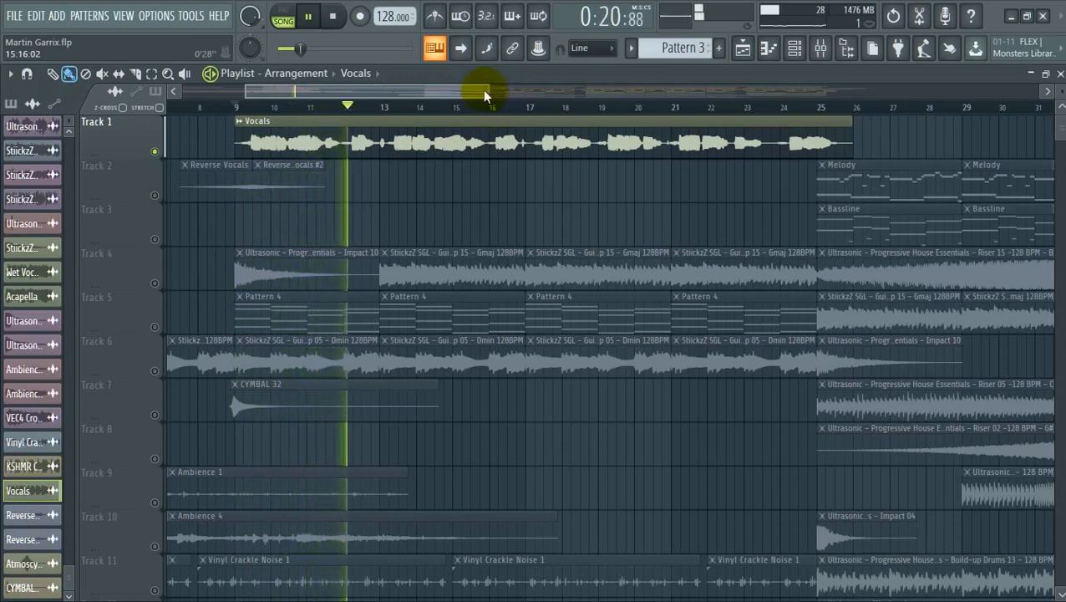
pyautogui.press('space')
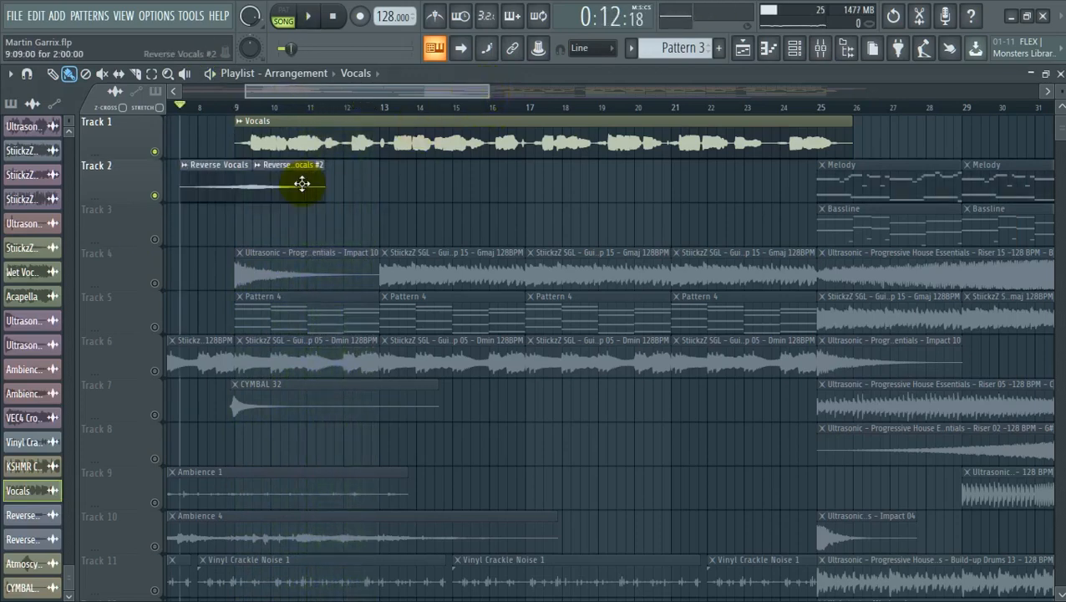
# View the channel settings of the Reverse Vocals #2 clip, and unmute all playlist tracks
pyautogui.doubleClick(302, 183)
pyautogui.moveTo(443, 266); pyautogui.dragTo(707, 143)
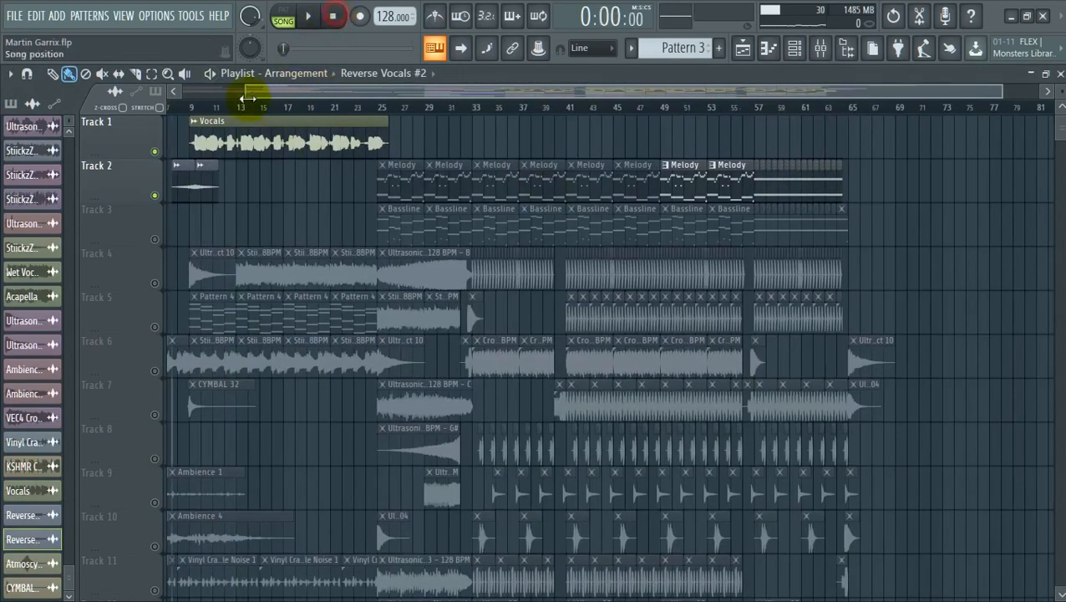
pyautogui.click(154, 240)
pyautogui.rightClick(154, 241)
pyautogui.rightClick(155, 241)
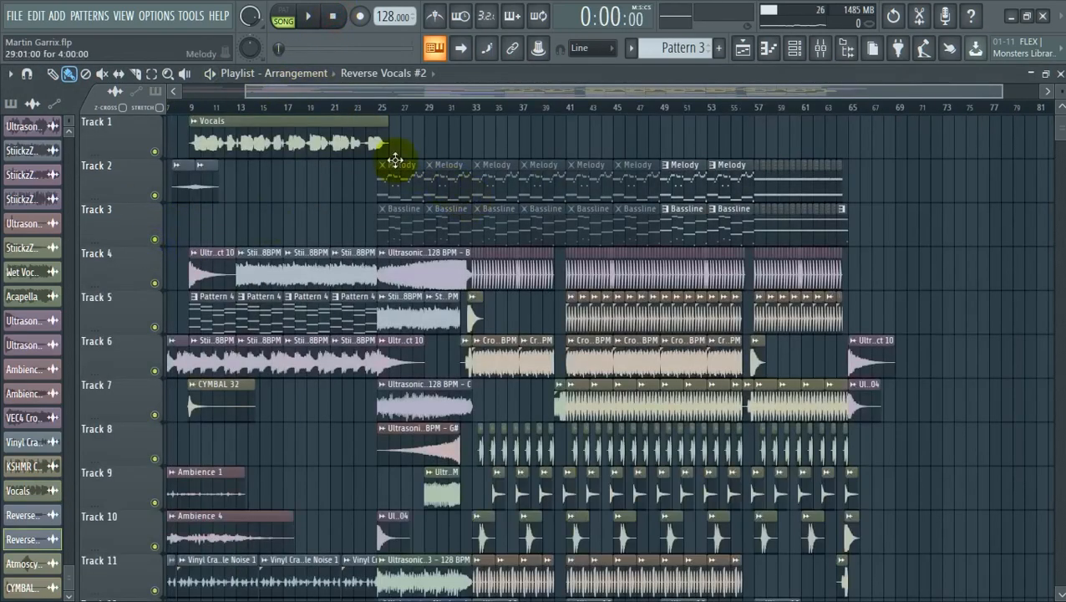
# Unmute the remaining muted Melody and Bassline clips on Tracks 2 and 3
pyautogui.moveTo(519, 200)
pyautogui.mouseDown()
pyautogui.moveTo(329, 215)
pyautogui.moveTo(524, 229)
pyautogui.mouseUp()
pyautogui.scroll(-12, 637, 236)
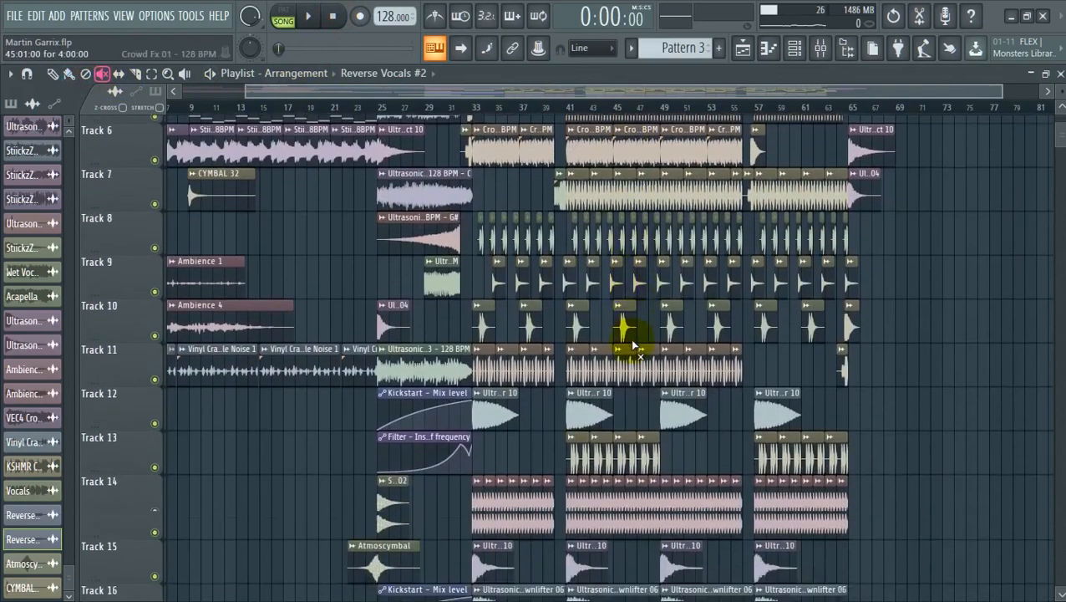
pyautogui.scroll(12, 600, 426)
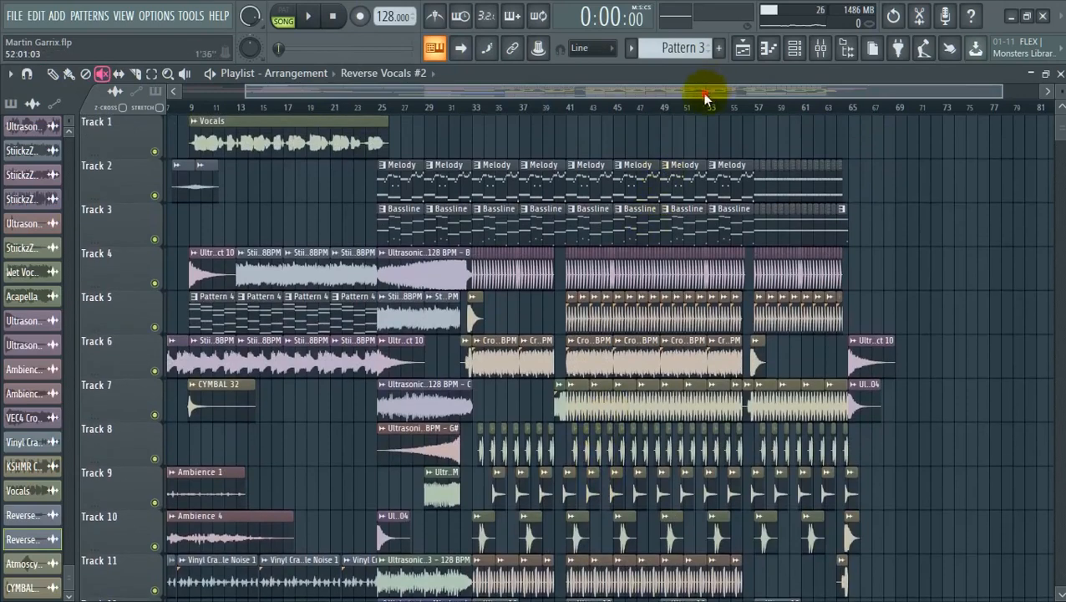
pyautogui.moveTo(705, 97); pyautogui.dragTo(407, 100)
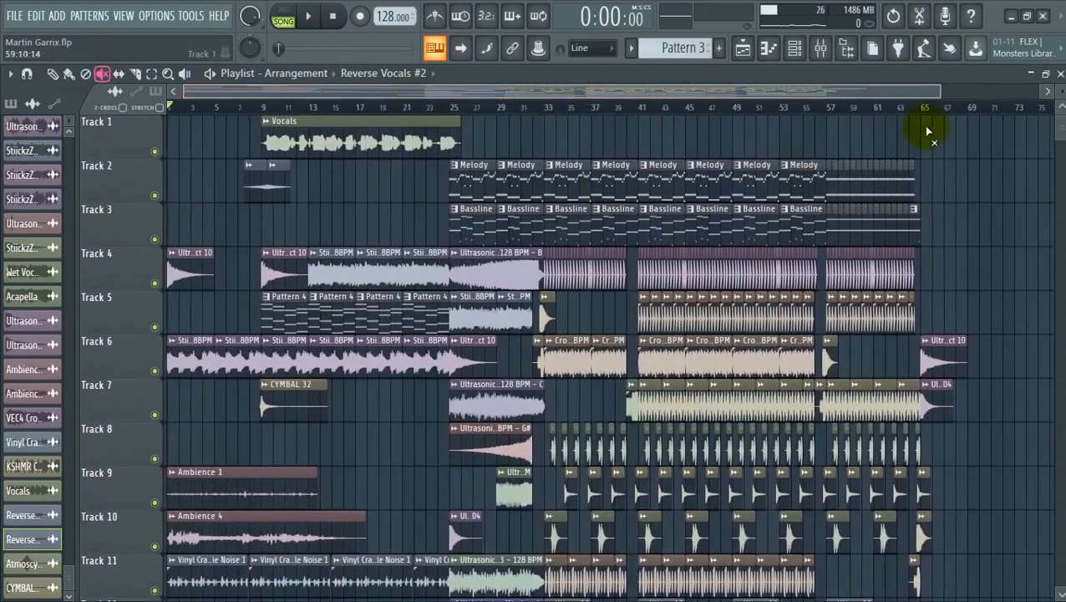
pyautogui.moveTo(1057, 90); pyautogui.dragTo(1057, 106)
# Bypass the four effects on the Master insert and play the drop from bar 33 without them
pyautogui.press('F9')
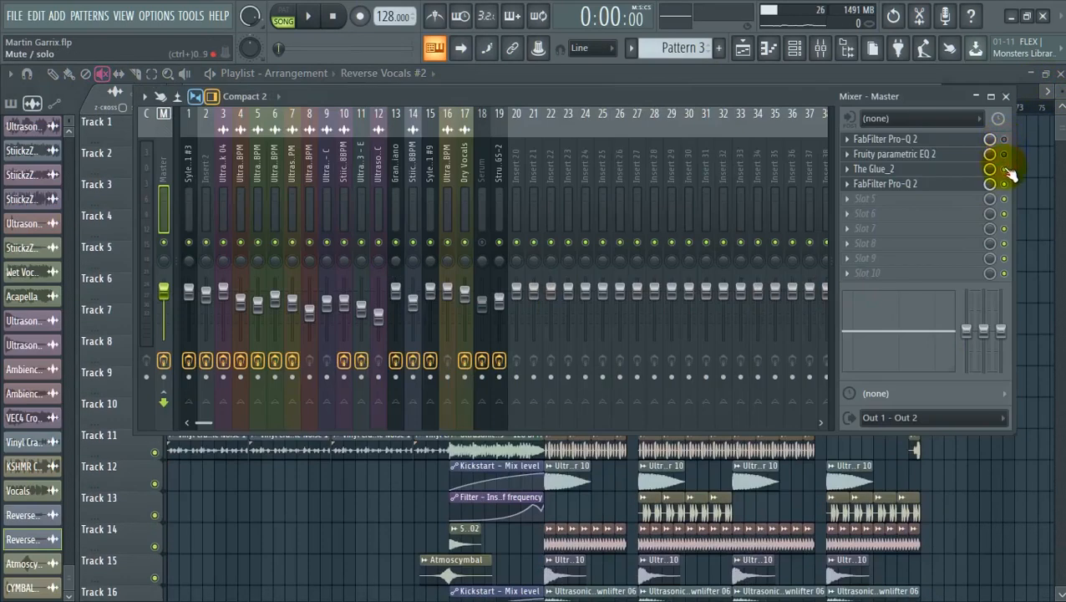
pyautogui.click(640, 75)
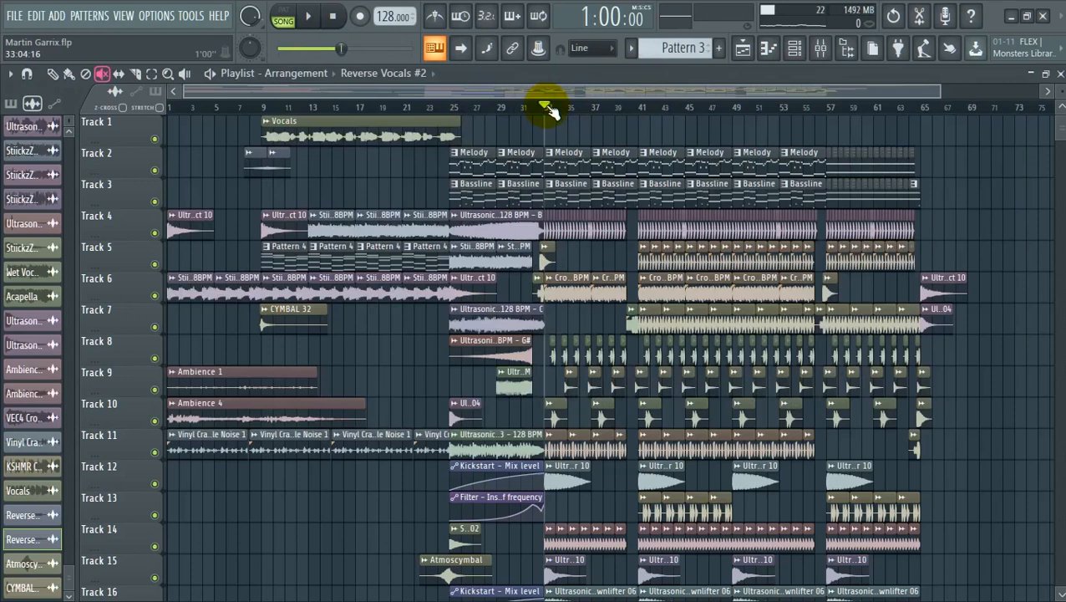
pyautogui.click(820, 47)
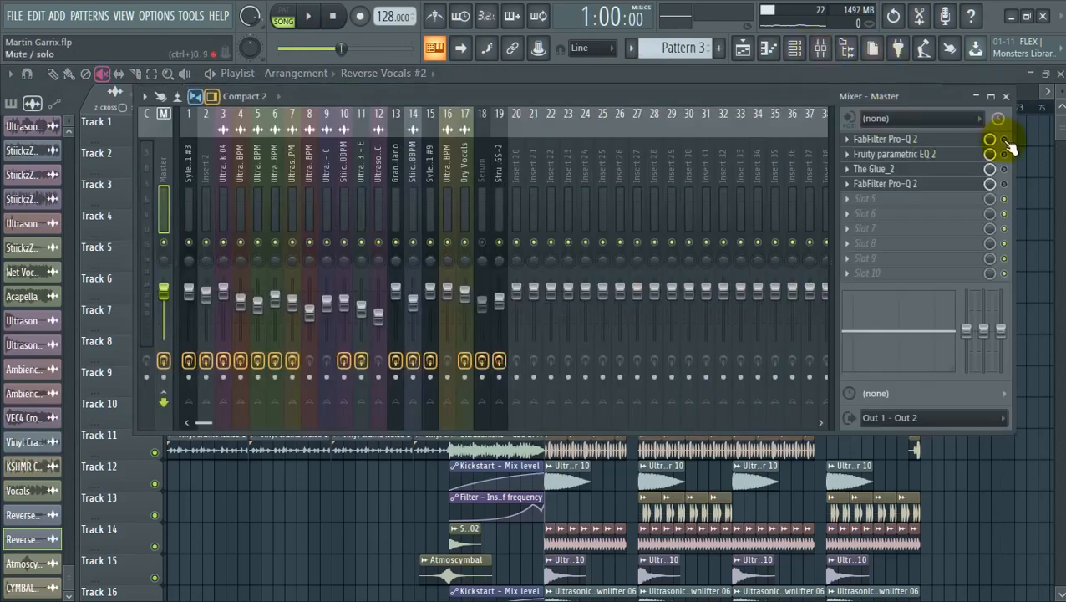
pyautogui.press('space')
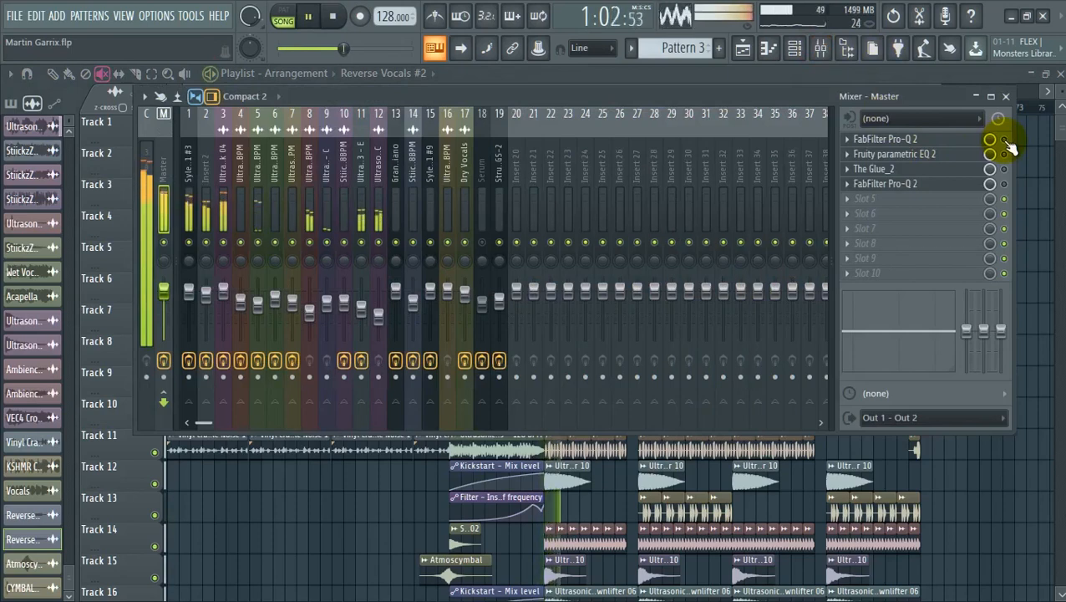
pyautogui.press('space')
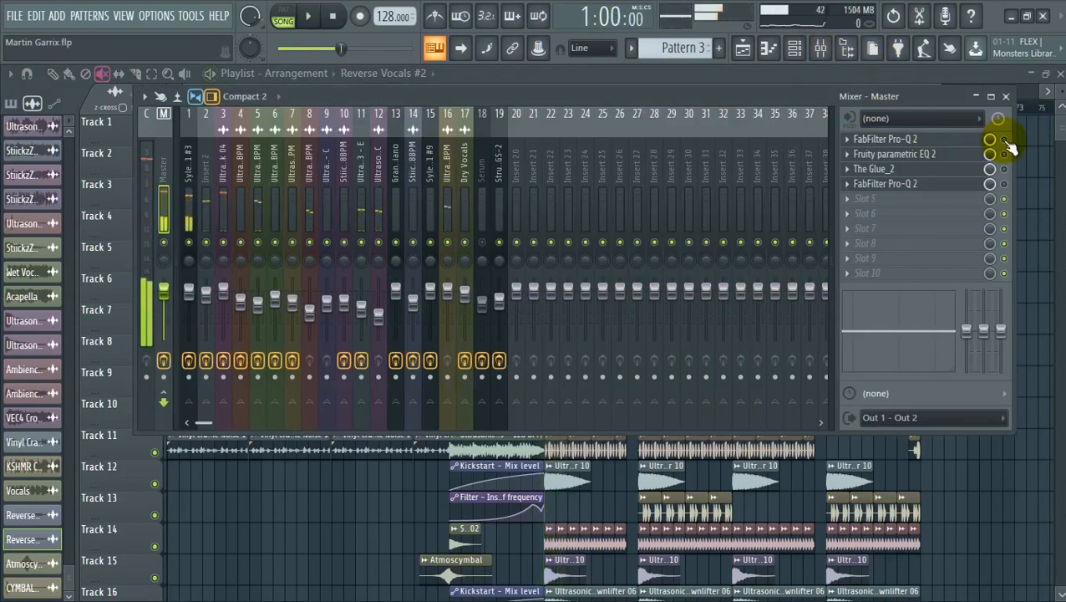
# Enable FabFilter Pro-Q 2 and The Glue_2 on the Master insert, examining their settings and auditioning the drop
pyautogui.click(1003, 139)
pyautogui.click(945, 143)
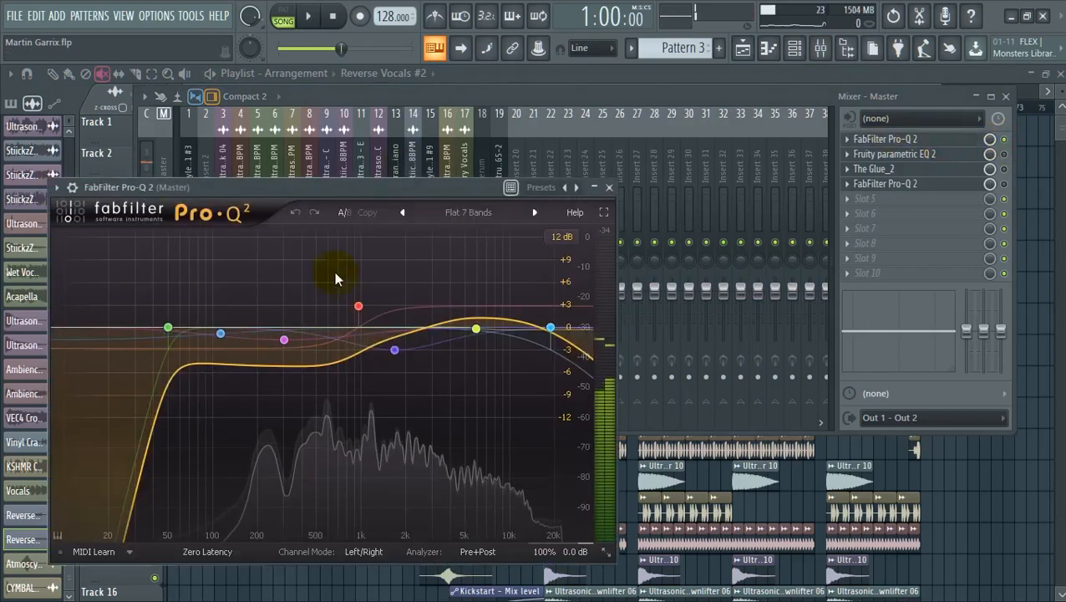
pyautogui.moveTo(441, 188); pyautogui.dragTo(506, 132)
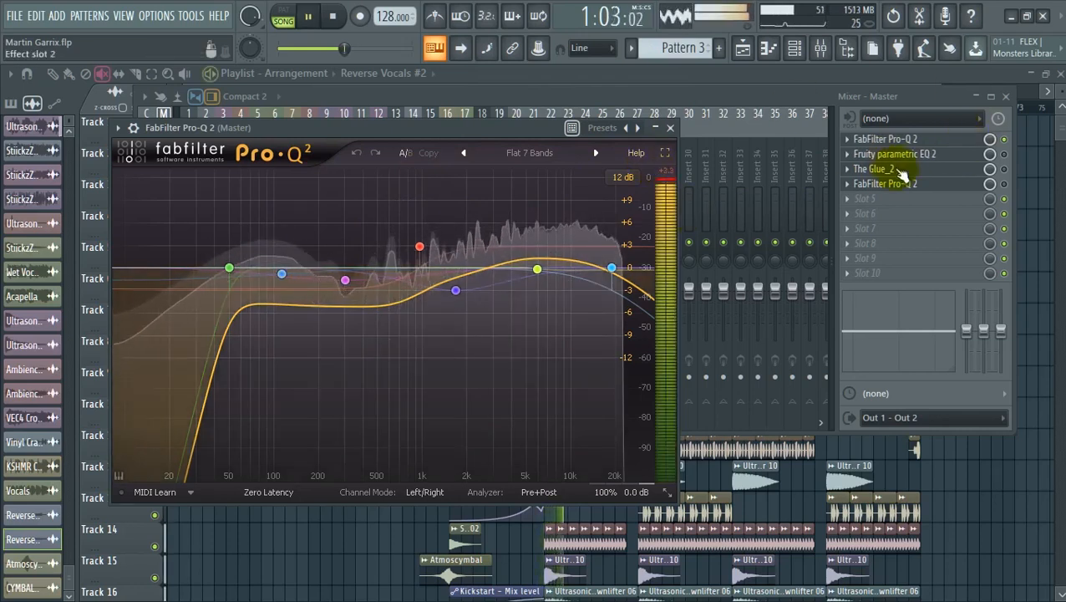
pyautogui.press('space')
pyautogui.click(999, 170)
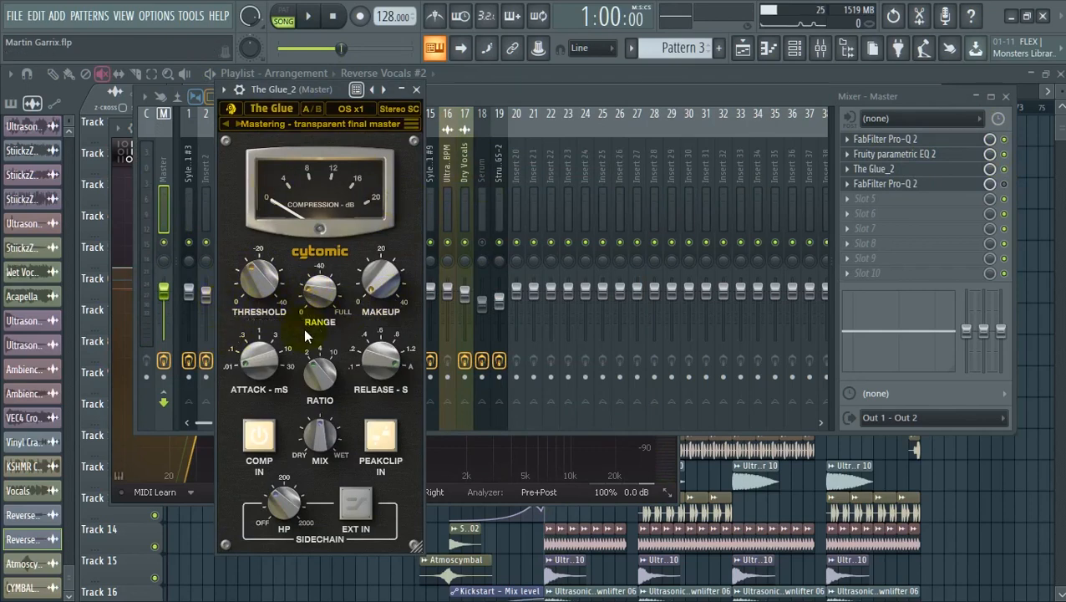
# Play the full arrangement from bar 1 in the playlist
pyautogui.press('F5')
pyautogui.moveTo(538, 106); pyautogui.dragTo(94, 107)
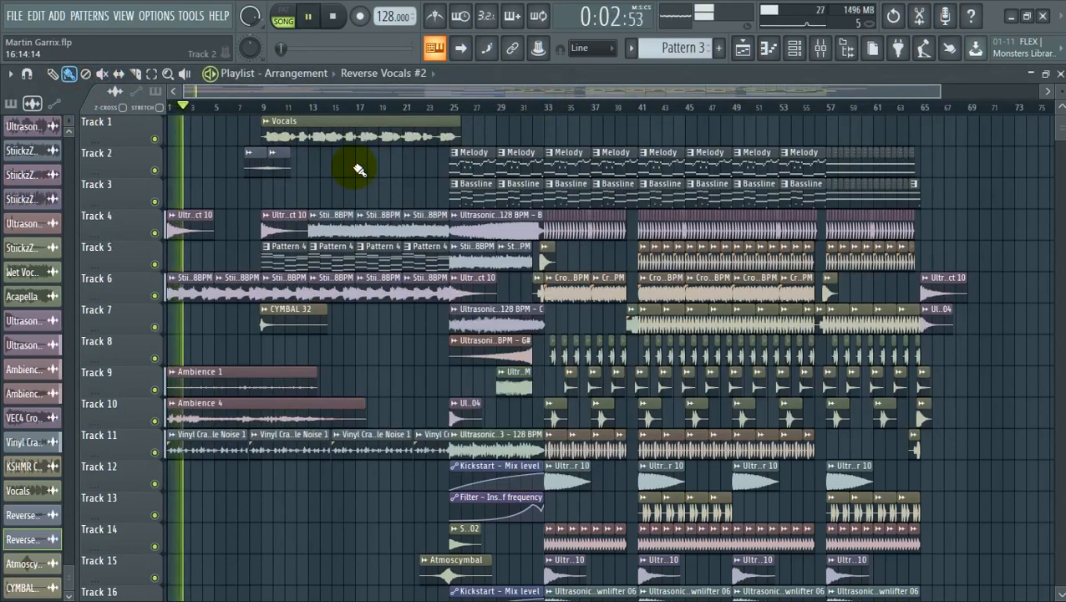
pyautogui.scroll(-1, 396, 185)
pyautogui.scroll(1, 397, 186)
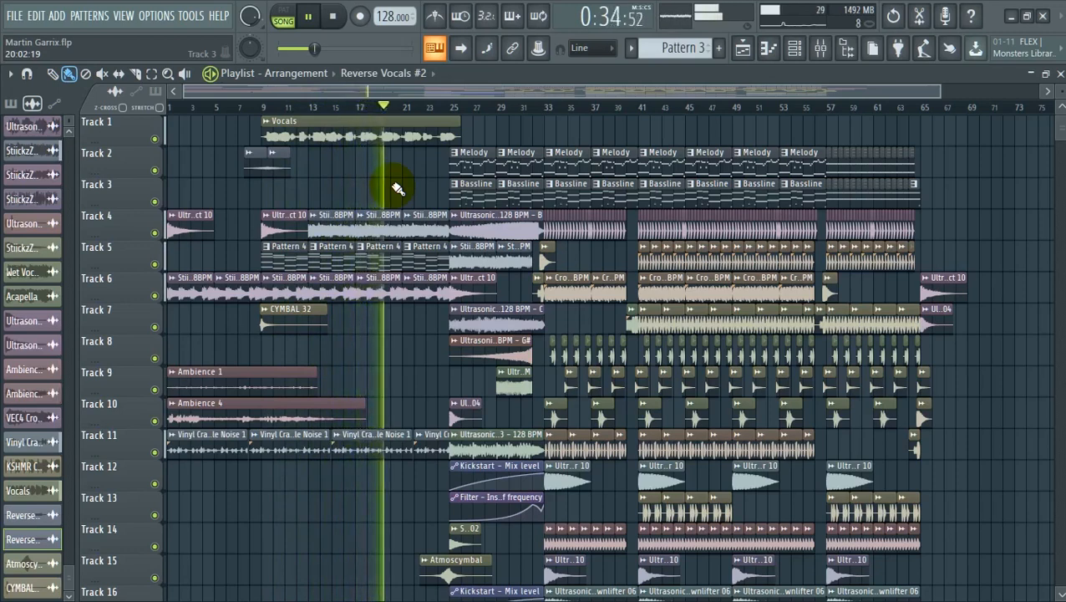
# Open both FabFilter Pro-Q 2 instances, Fruity parametric EQ 2 and The Glue_2 on the Master, keeping the first Pro-Q 2 at Small size
pyautogui.click(821, 48)
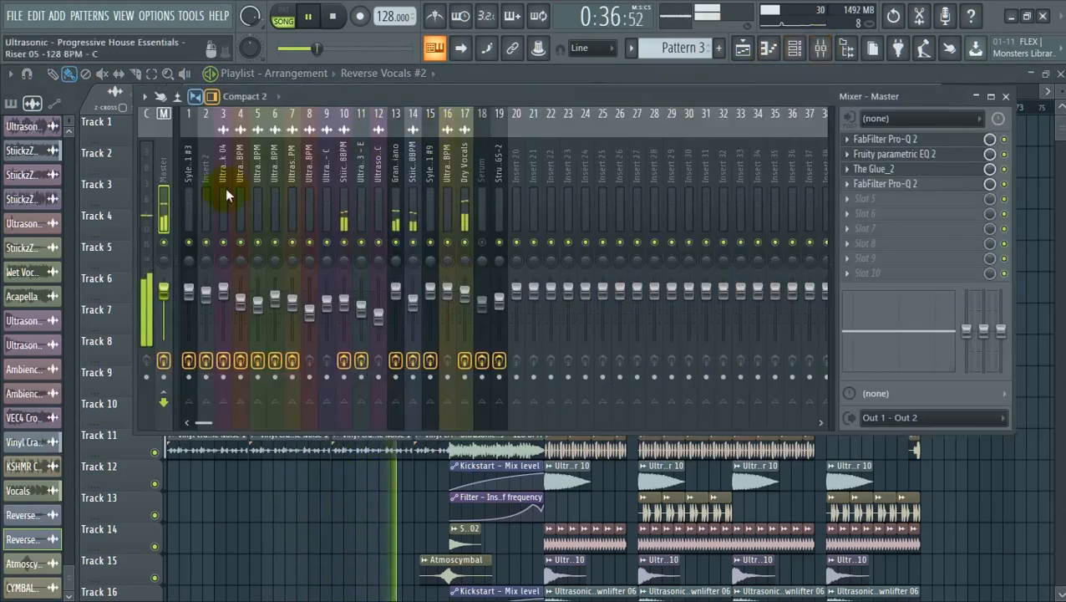
pyautogui.click(885, 139)
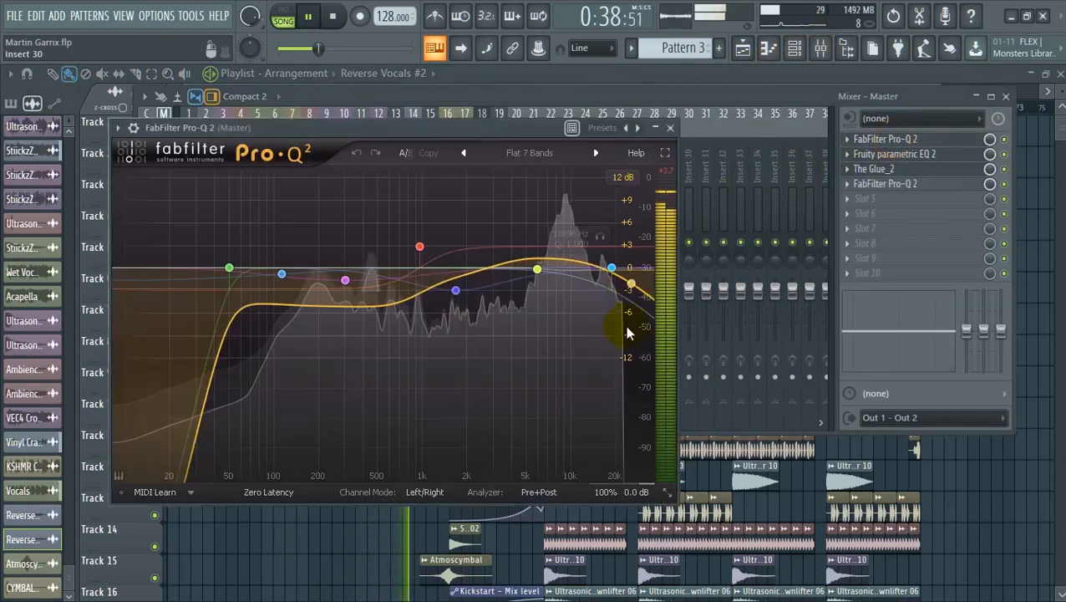
pyautogui.click(668, 493)
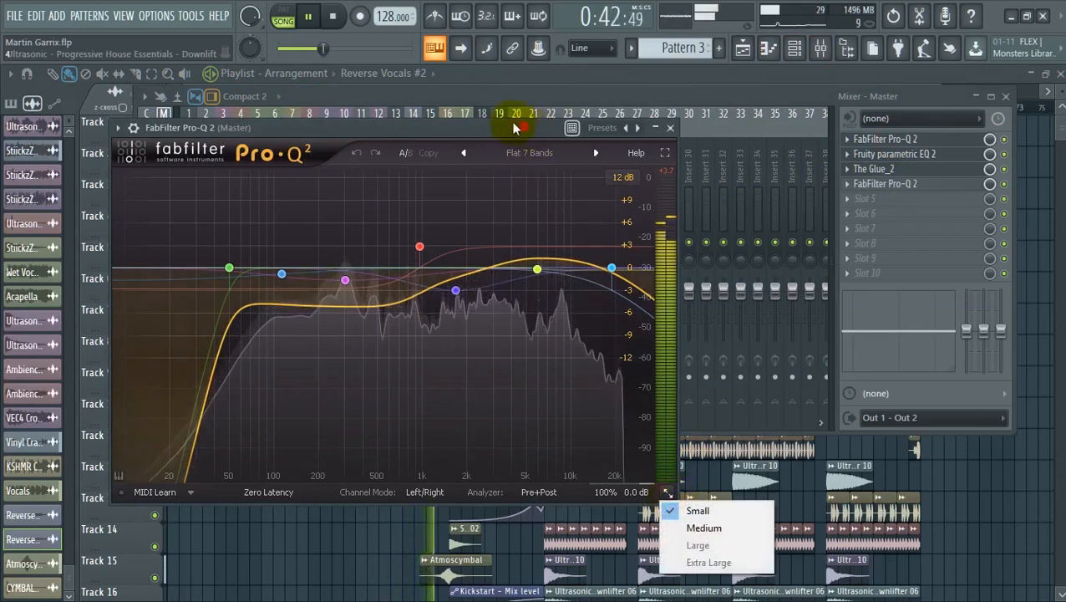
pyautogui.click(697, 510)
pyautogui.click(919, 155)
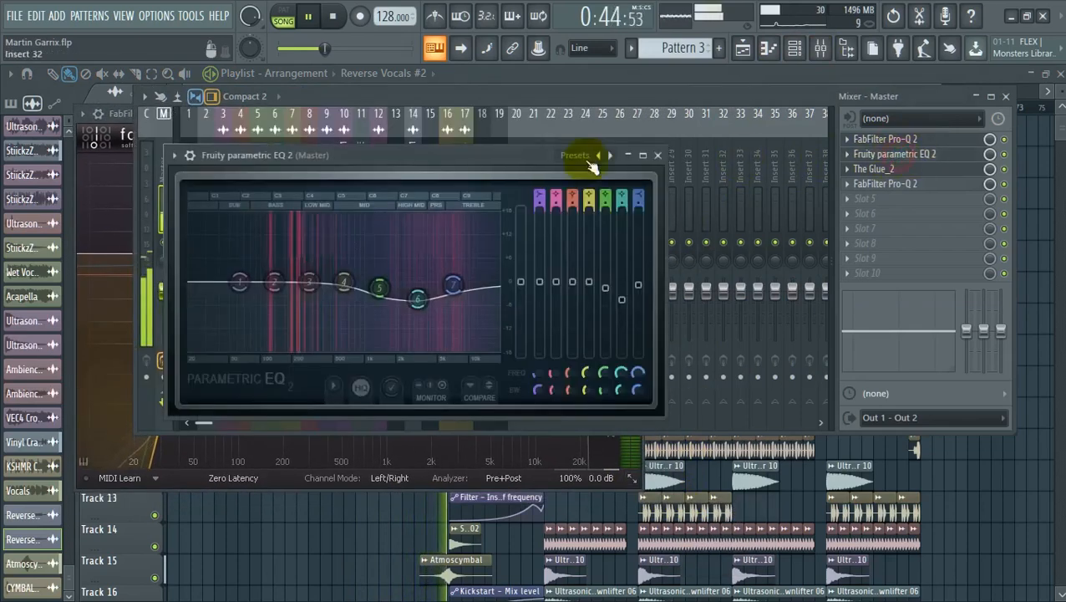
pyautogui.click(879, 170)
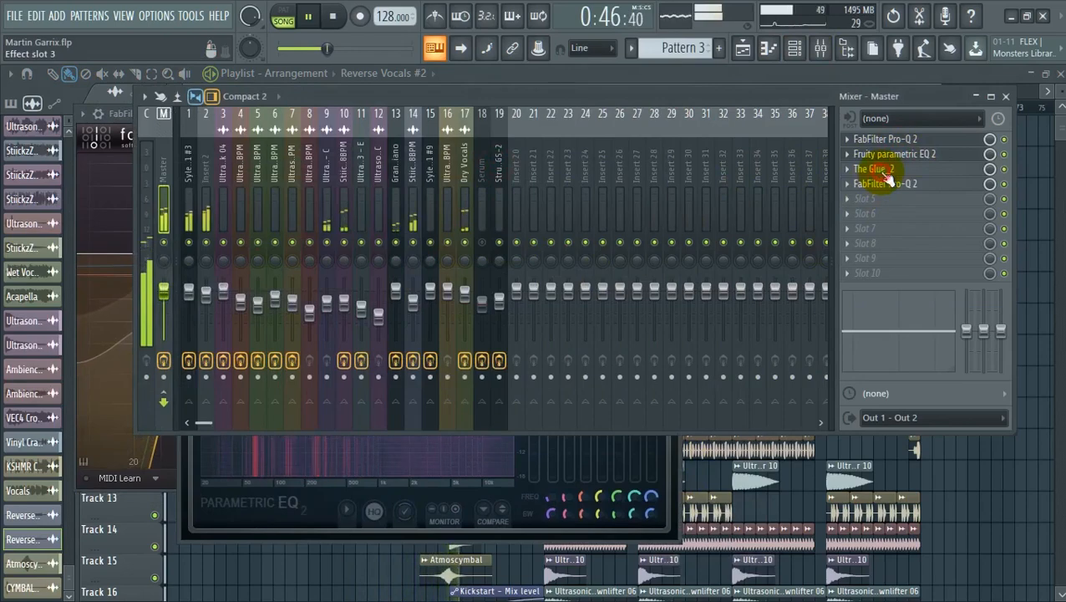
pyautogui.moveTo(323, 86); pyautogui.dragTo(606, 98)
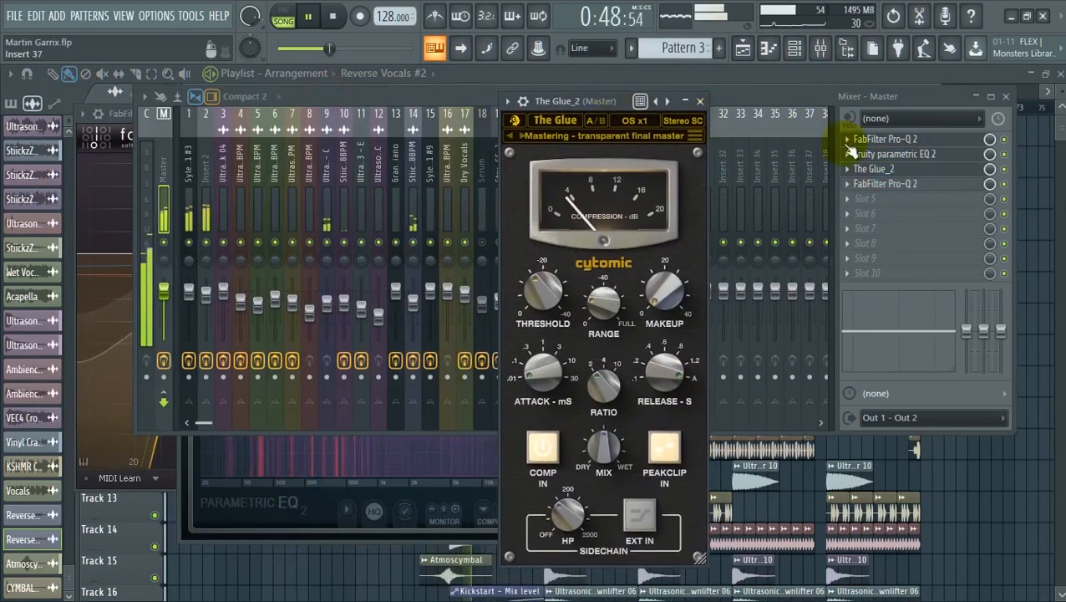
pyautogui.click(881, 191)
# Close the mixer, spread out the Master plugin windows to watch them during playback, and return to the playlist
pyautogui.moveTo(507, 102); pyautogui.dragTo(801, 278)
pyautogui.click(1005, 95)
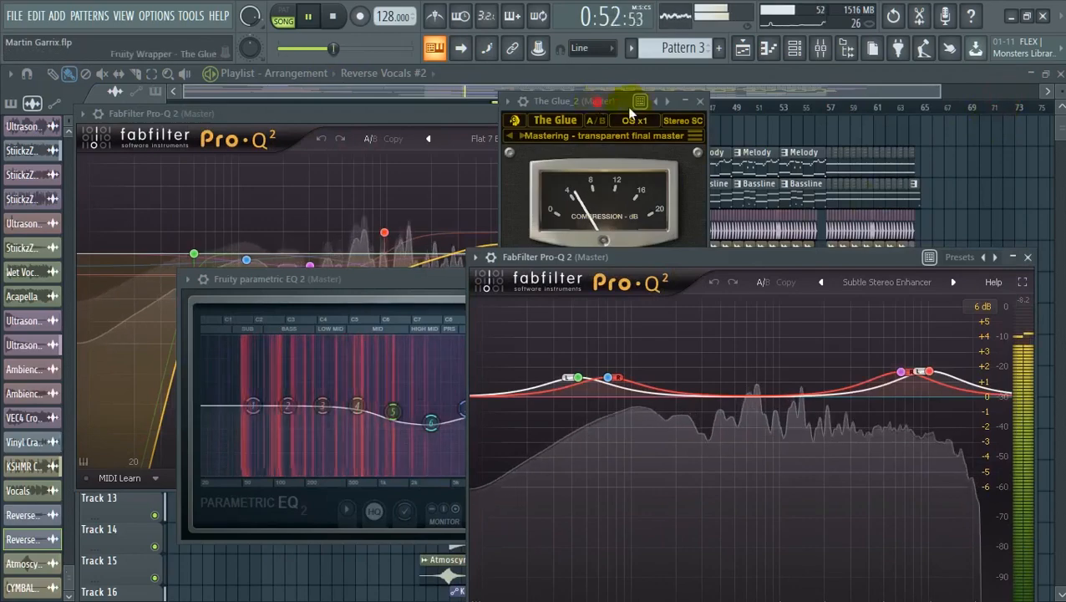
pyautogui.moveTo(596, 101); pyautogui.dragTo(982, 136)
pyautogui.moveTo(716, 265); pyautogui.dragTo(648, 223)
pyautogui.moveTo(928, 135); pyautogui.dragTo(92, 66)
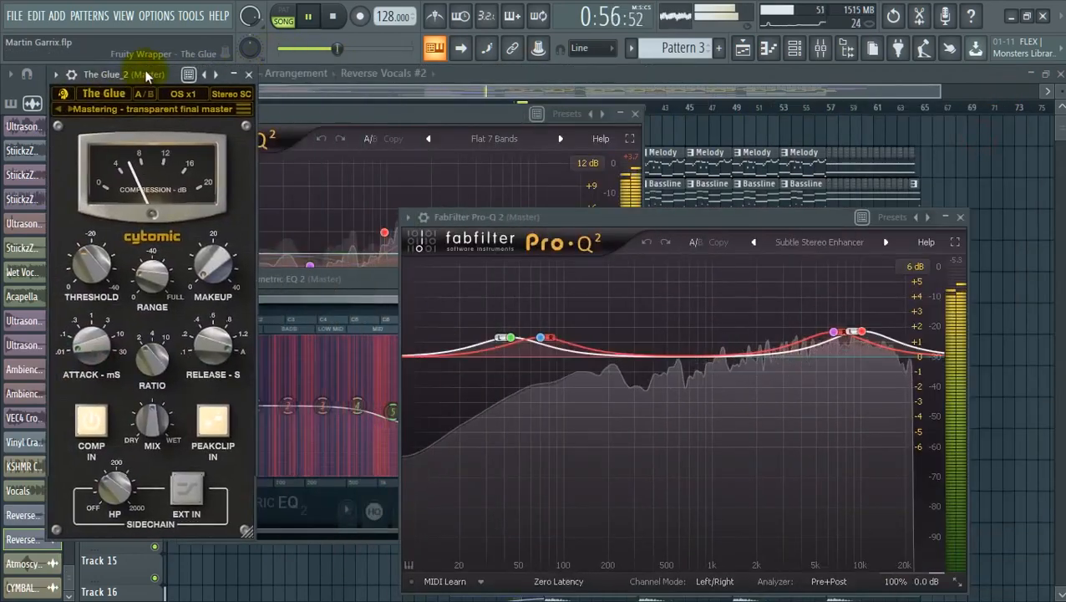
pyautogui.moveTo(259, 523); pyautogui.dragTo(211, 418)
pyautogui.moveTo(614, 238); pyautogui.dragTo(716, 279)
pyautogui.click(741, 94)
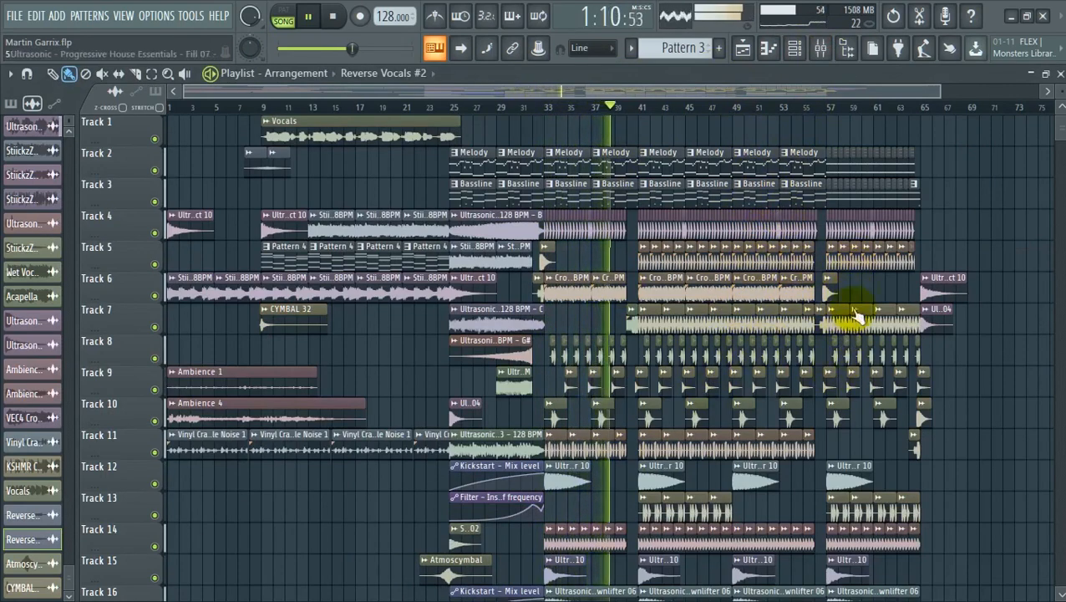
# Examine the layering of Tracks 1 to 19 while the drop plays through to the arrangement's end, and stop playback
pyautogui.scroll(-4, 845, 343)
pyautogui.scroll(-2, 839, 343)
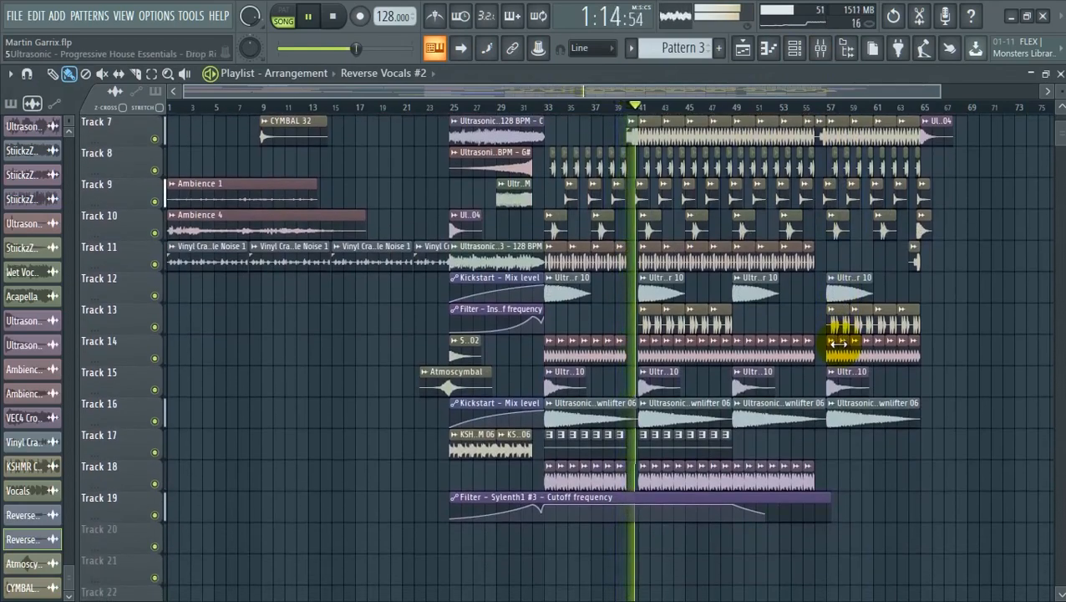
pyautogui.scroll(6, 839, 344)
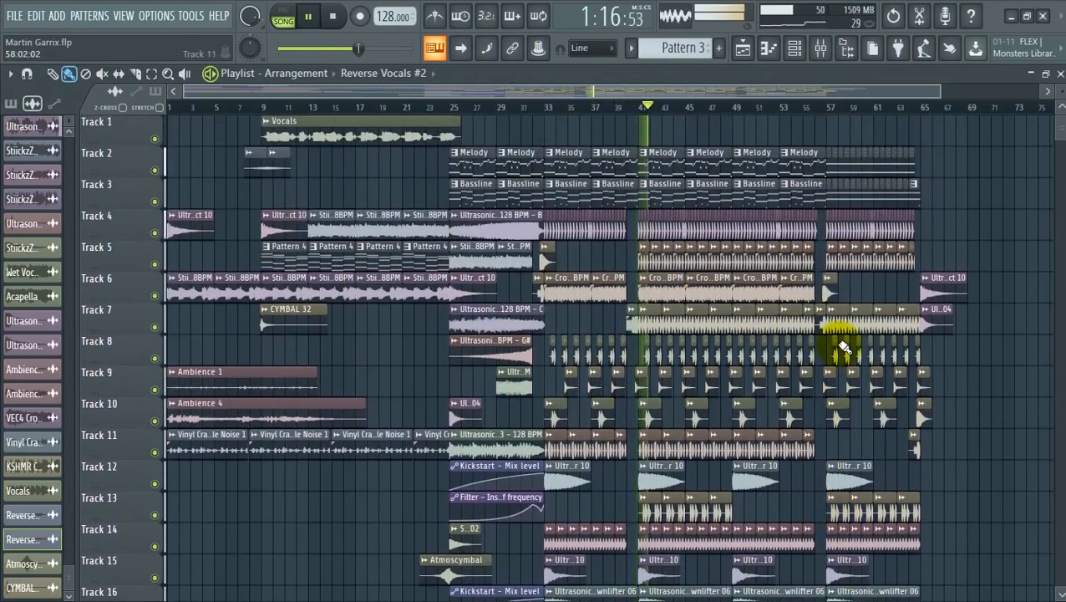
pyautogui.scroll(-1, 843, 347)
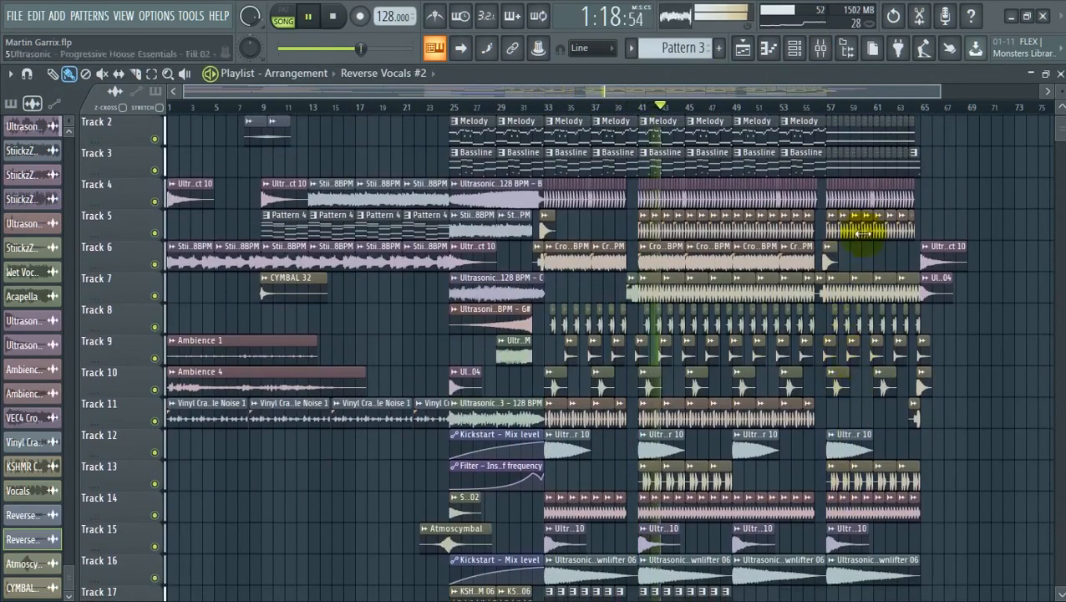
pyautogui.scroll(1, 953, 408)
pyautogui.scroll(-1, 952, 407)
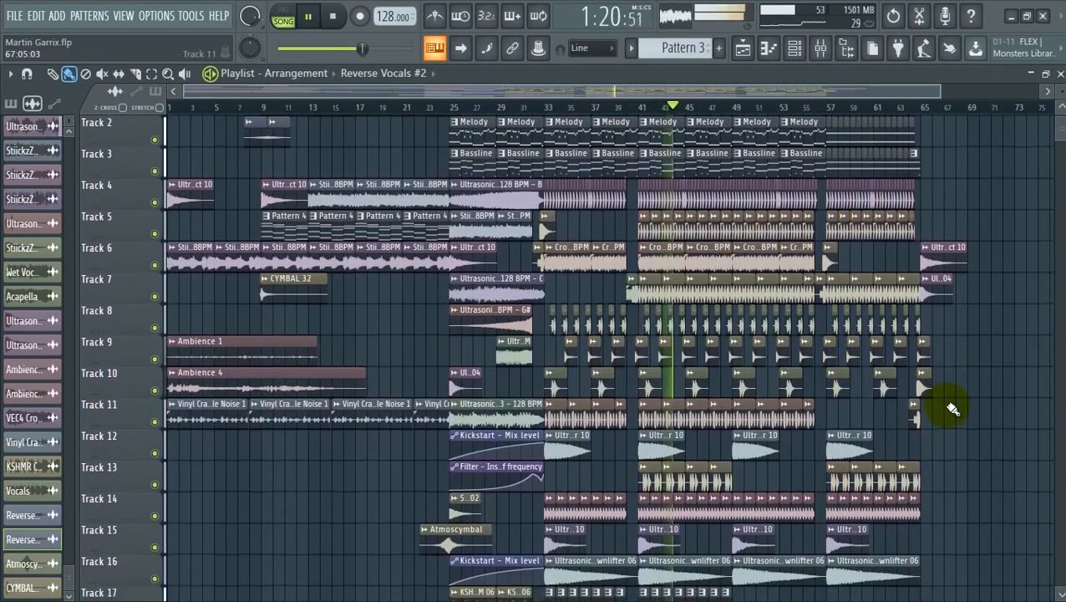
pyautogui.scroll(1, 953, 408)
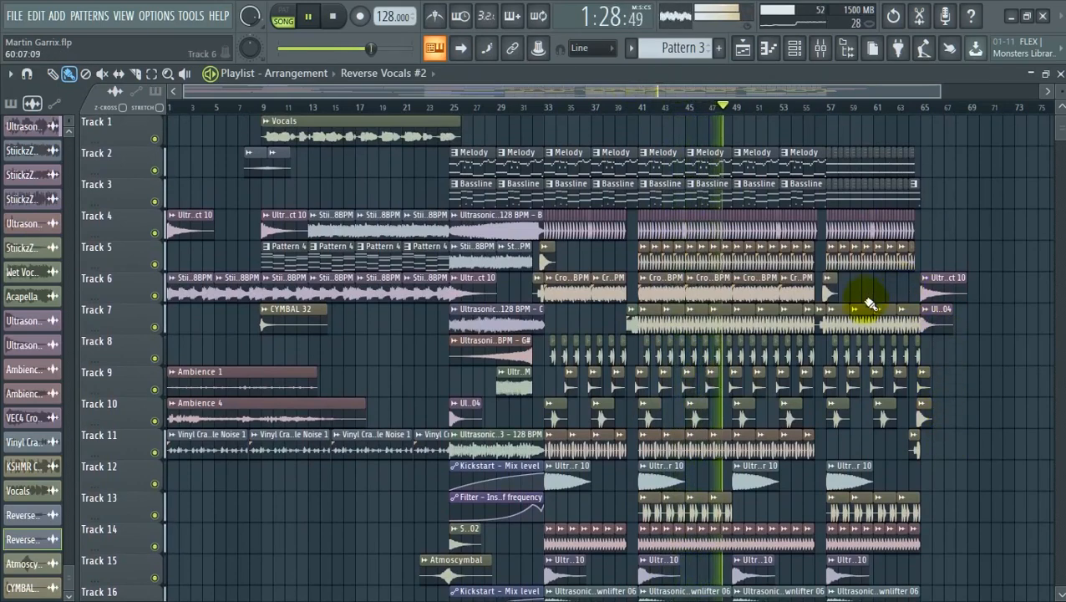
pyautogui.scroll(-5, 869, 305)
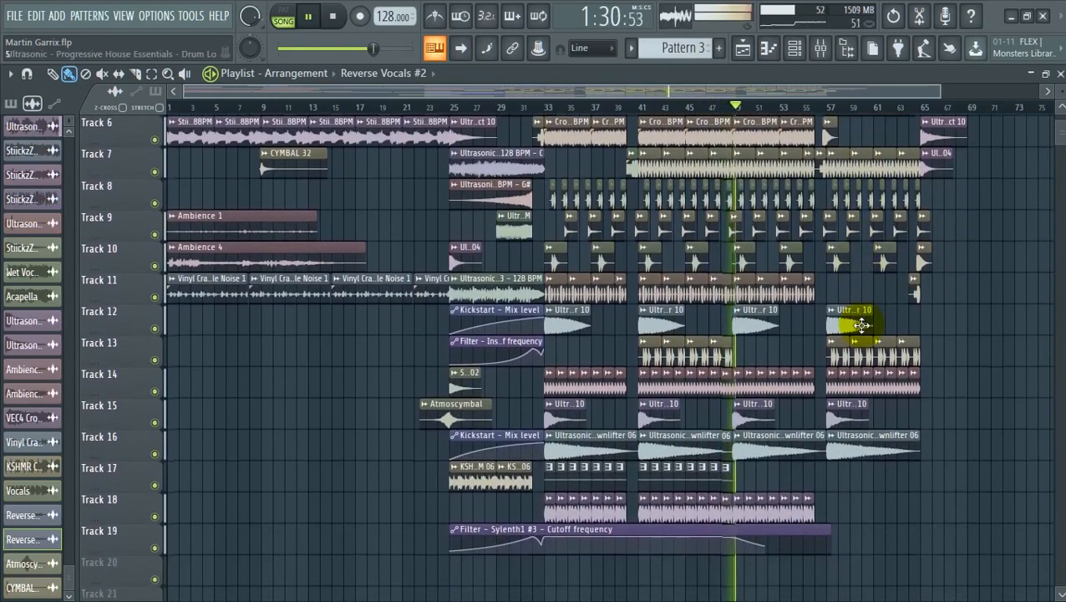
pyautogui.scroll(2, 862, 326)
pyautogui.scroll(-3, 862, 326)
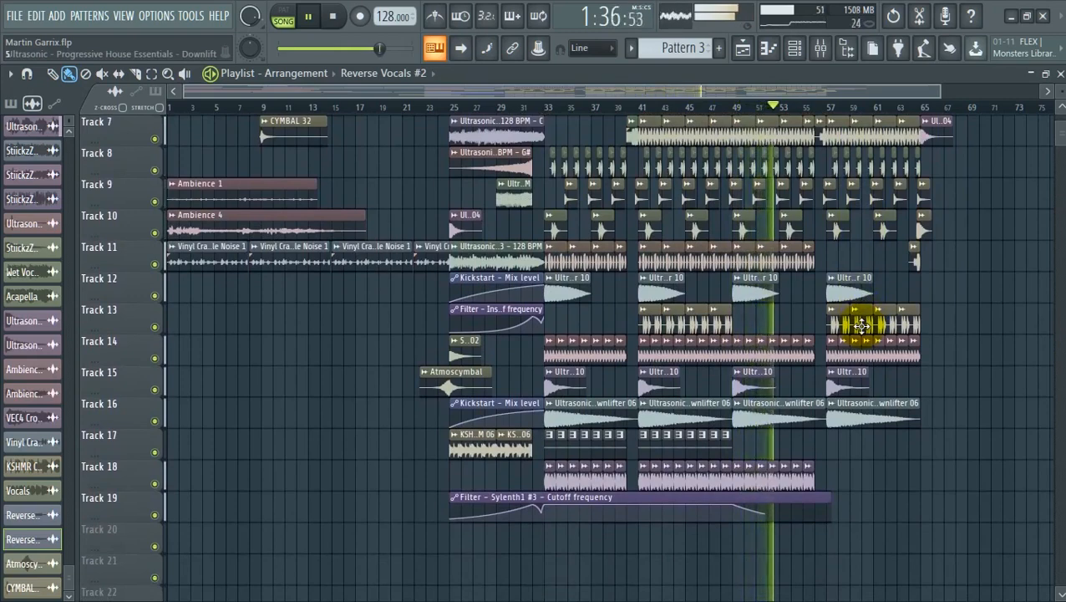
pyautogui.scroll(2, 858, 324)
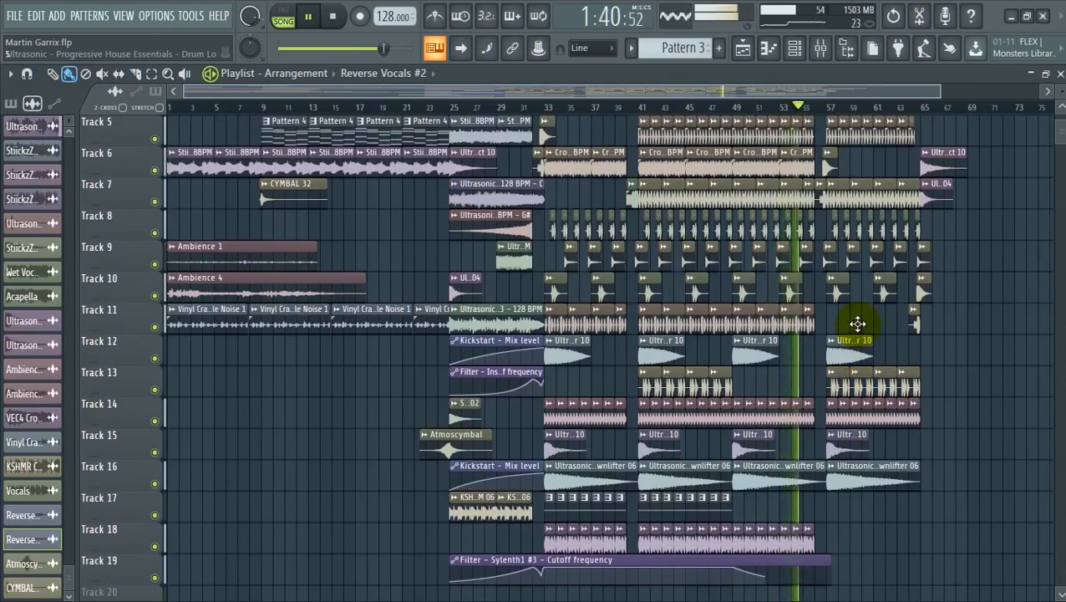
pyautogui.scroll(4, 858, 324)
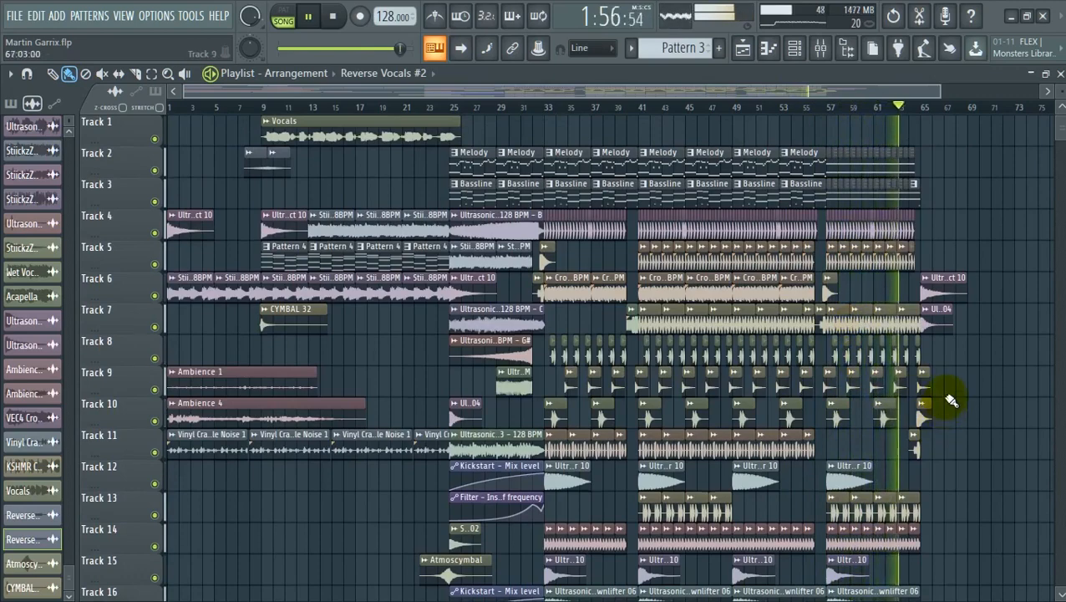
pyautogui.scroll(-2, 950, 407)
pyautogui.scroll(2, 950, 400)
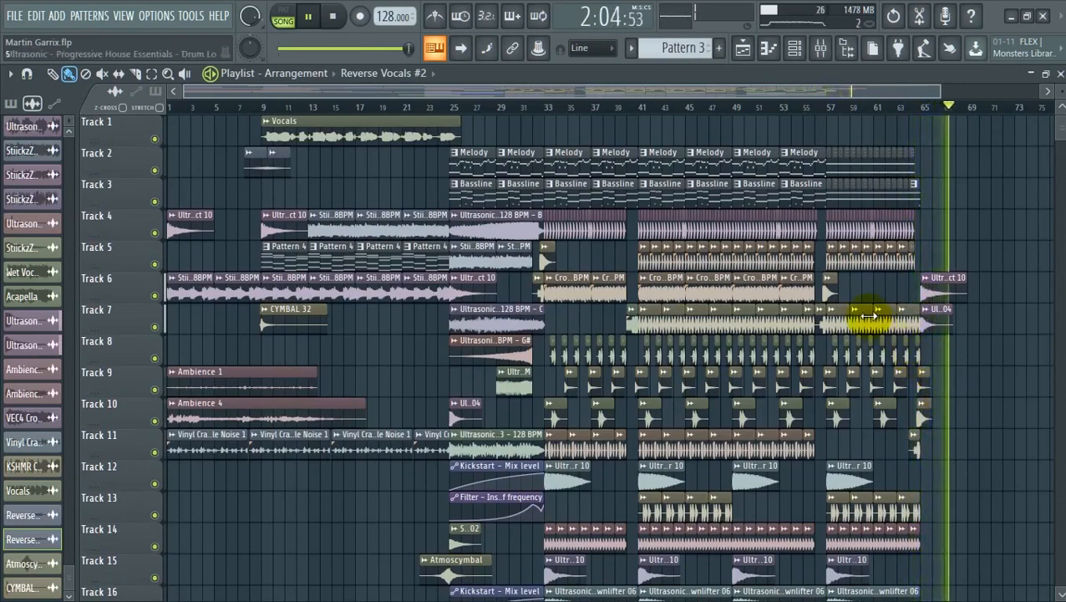
pyautogui.press('space')
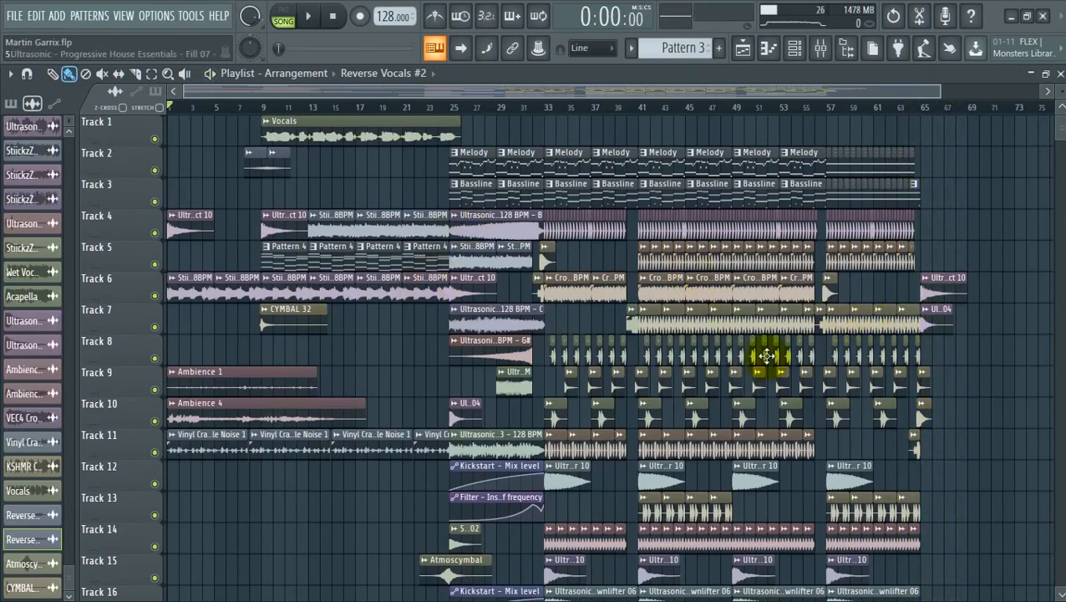
pyautogui.scroll(-2, 766, 356)
pyautogui.scroll(2, 766, 356)
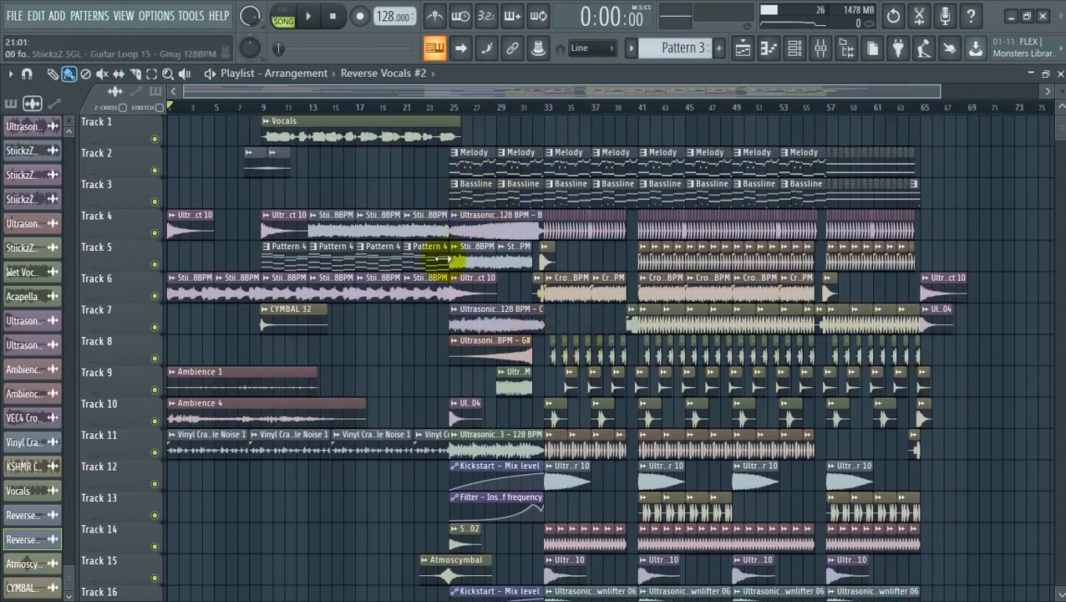
pyautogui.scroll(-1, 773, 321)
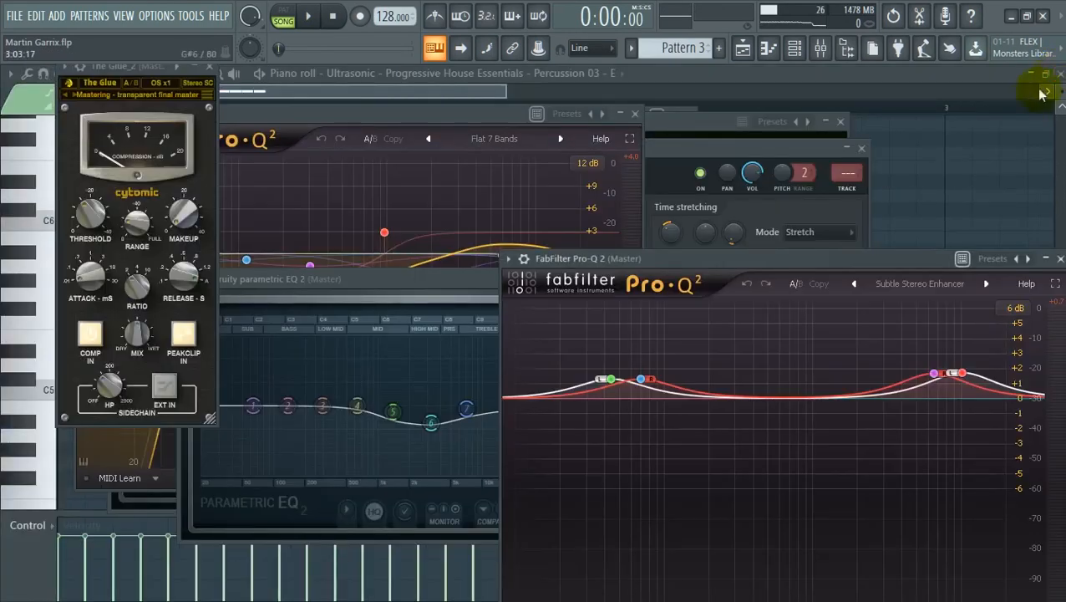
# Close the piano roll and view the installed instruments and effects in the plugin picker, returning to the playlist
pyautogui.click(1060, 77)
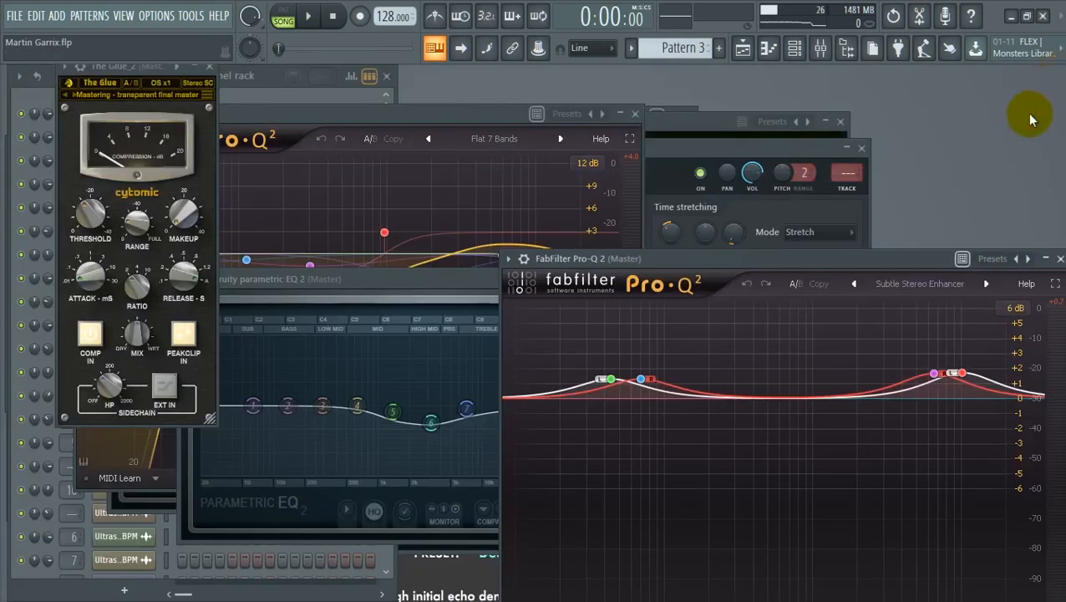
pyautogui.click(1030, 116)
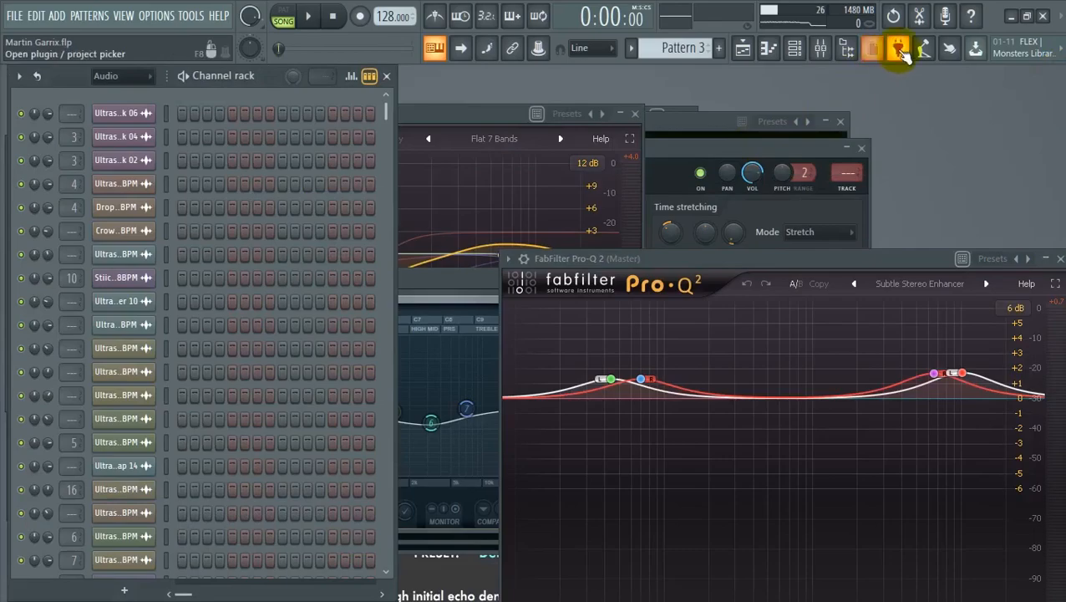
pyautogui.click(900, 50)
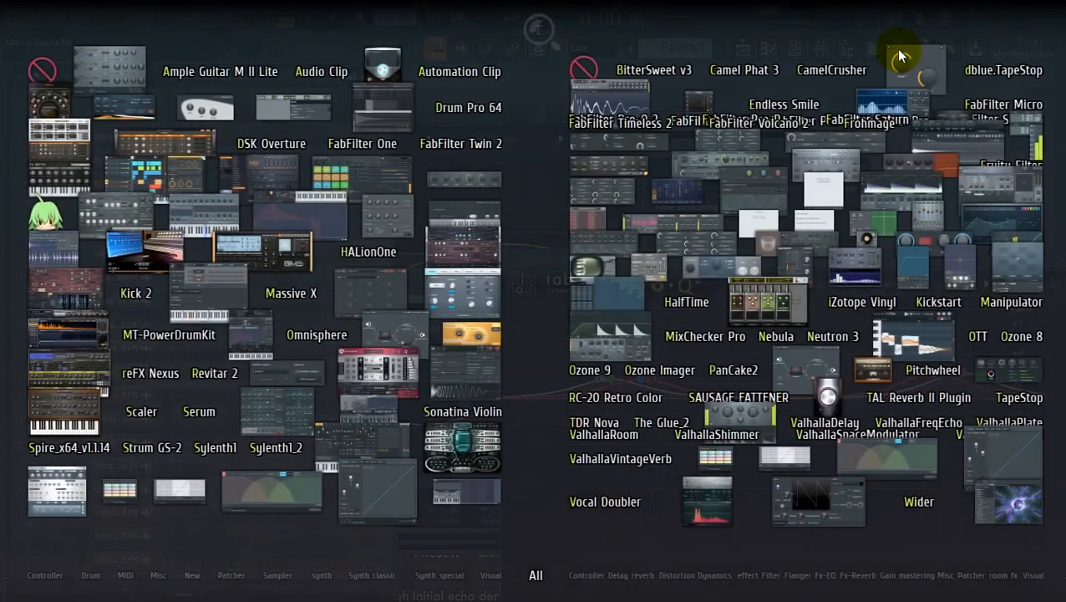
pyautogui.click(900, 52)
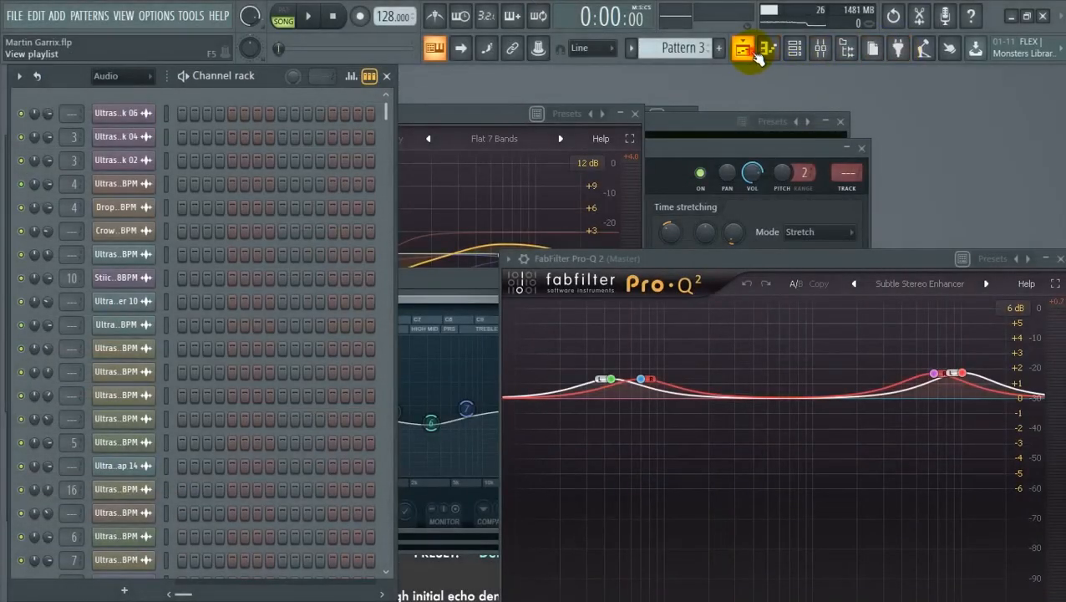
pyautogui.click(745, 48)
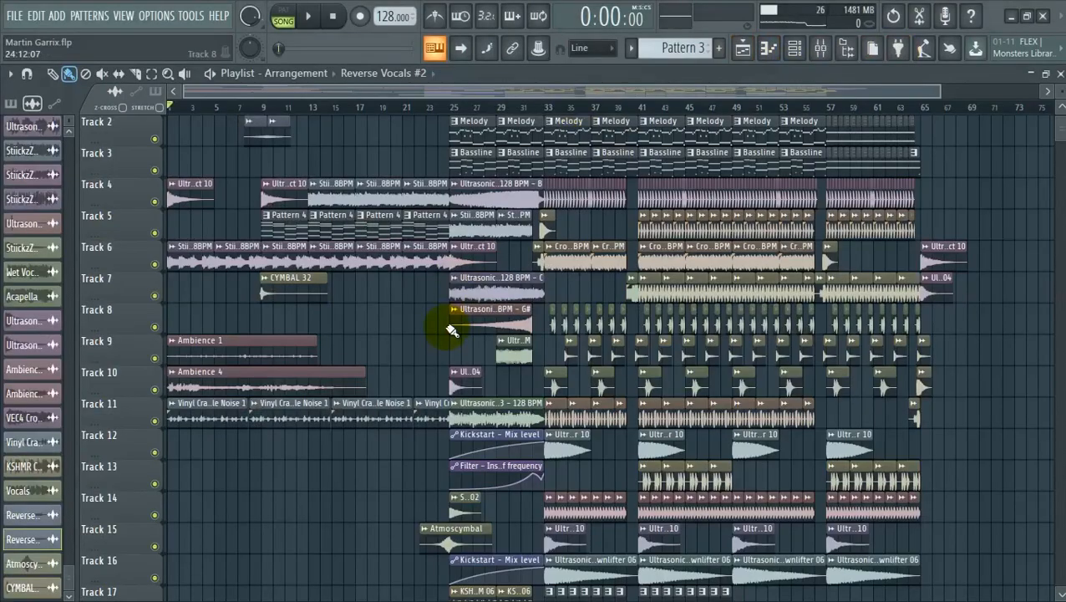